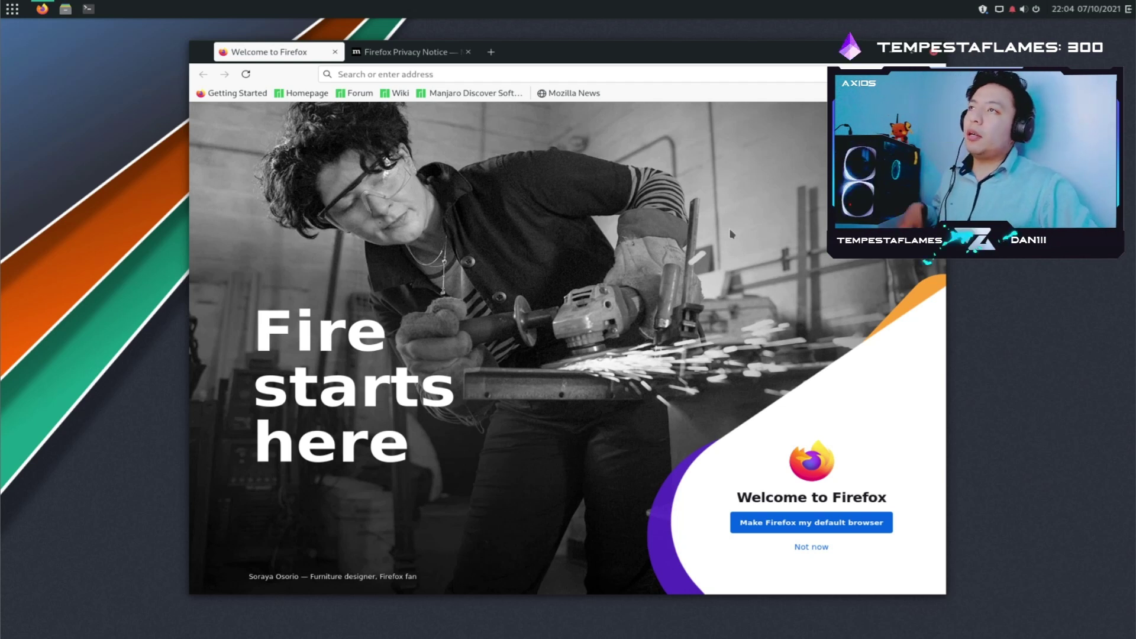
- View the About Firefox version details, dismiss them, and close the browser with all its tabs
click(933, 74)
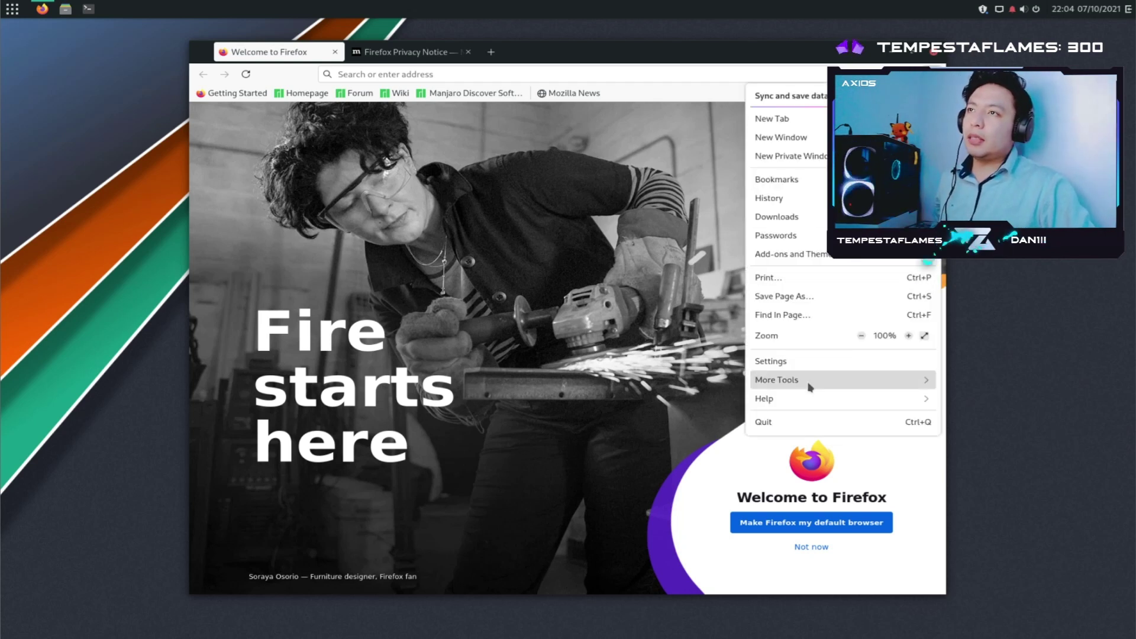
click(801, 395)
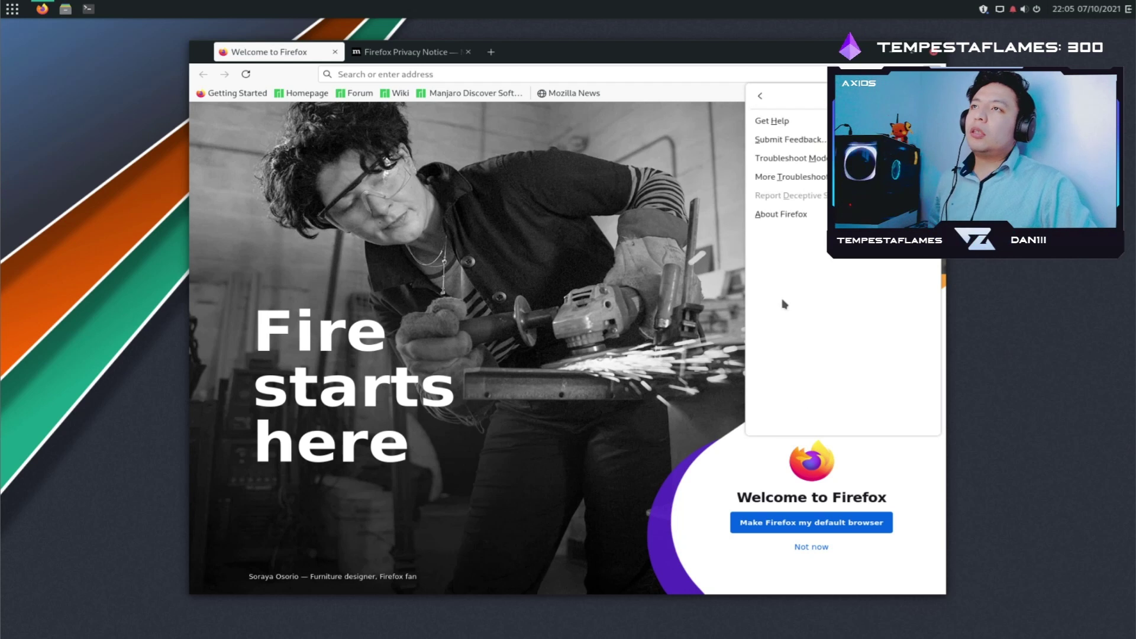
click(782, 215)
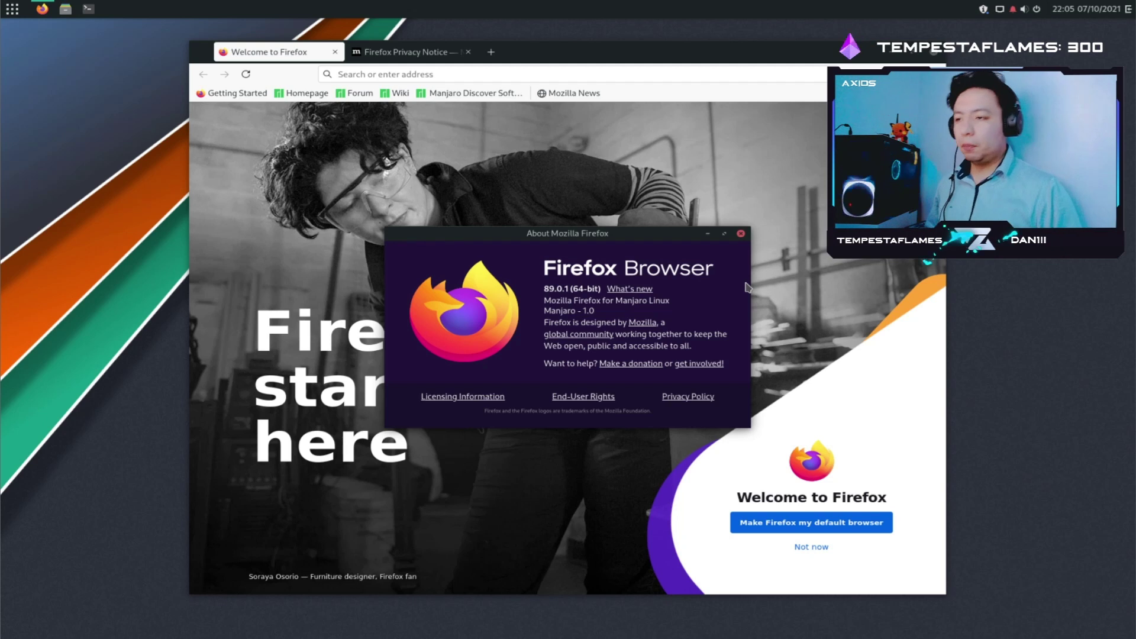
click(741, 233)
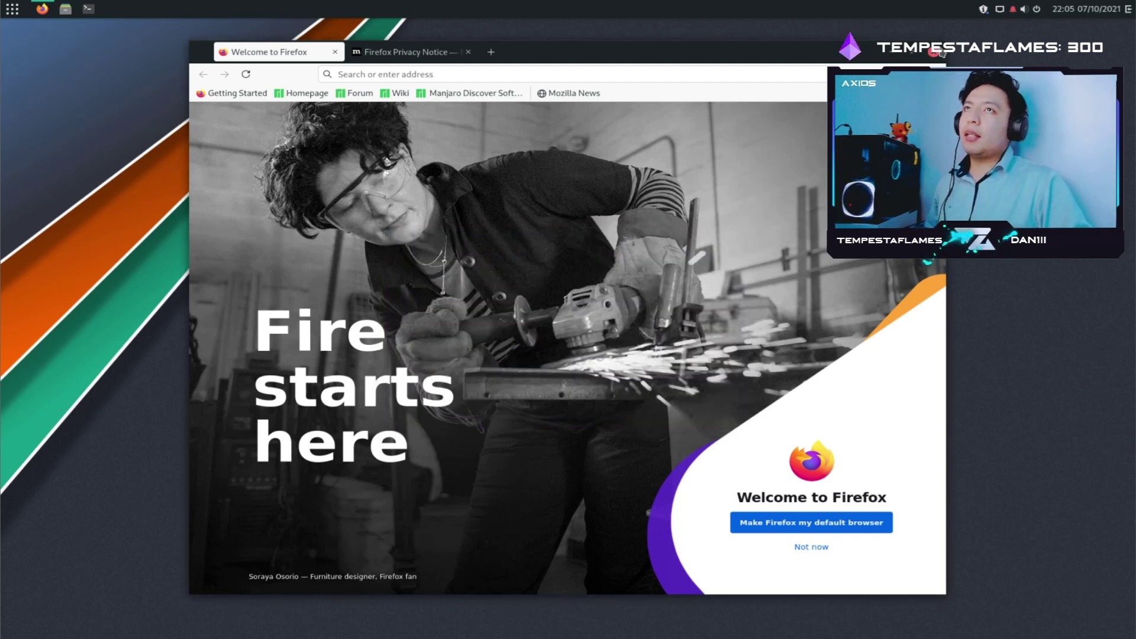
click(940, 54)
click(697, 177)
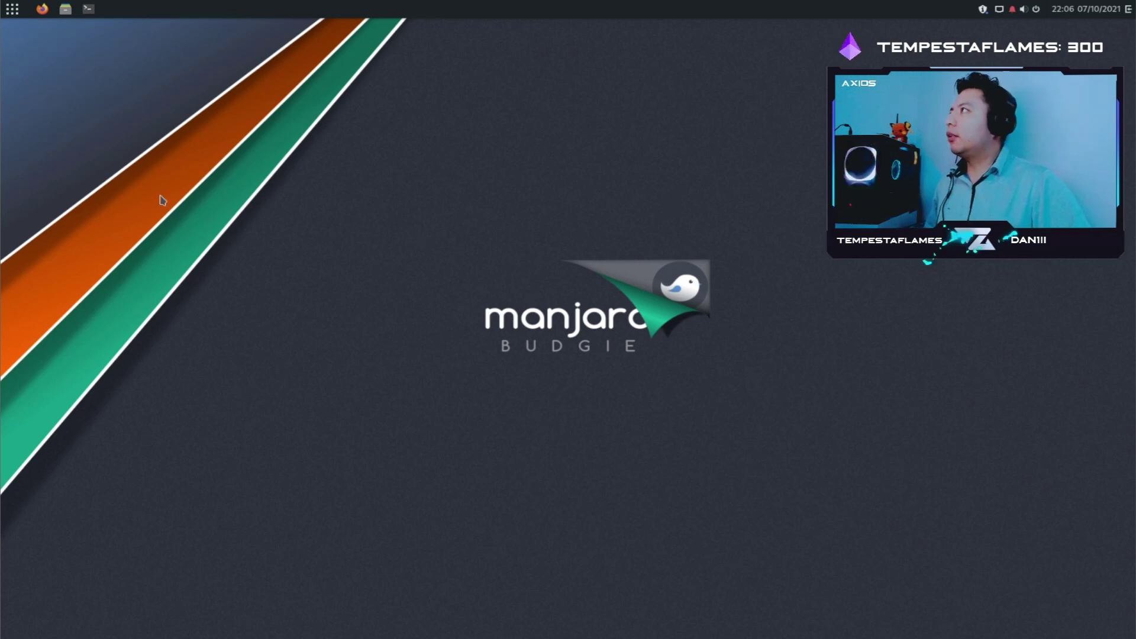
- Open the file manager, move its window toward the middle of the desktop to view the Home folders, and close it
click(72, 12)
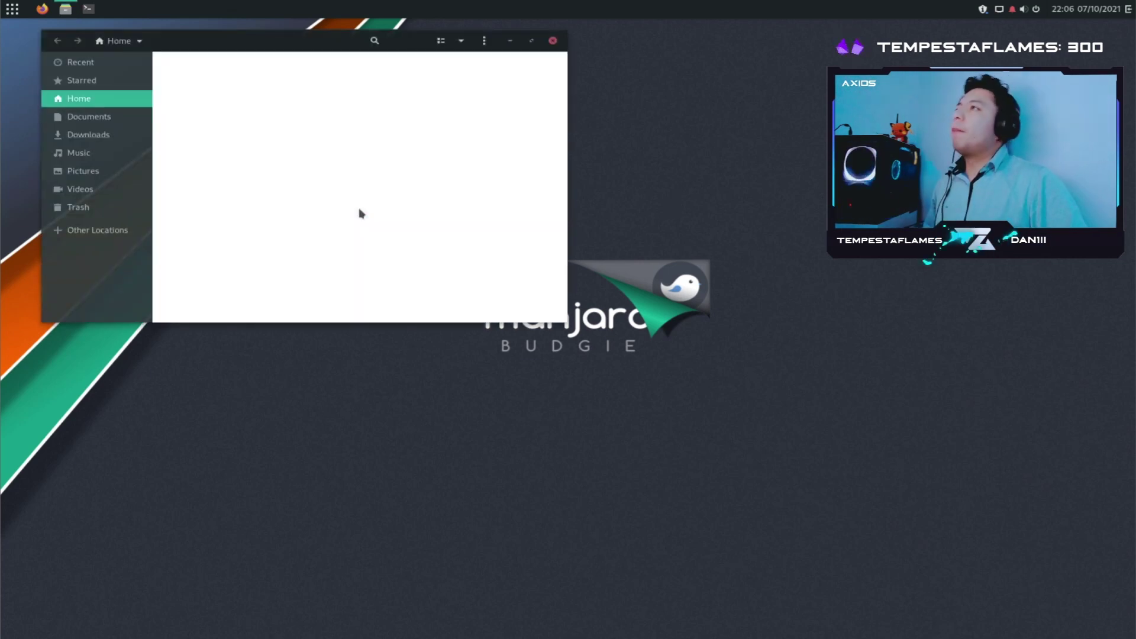
drag(272, 46, 505, 173)
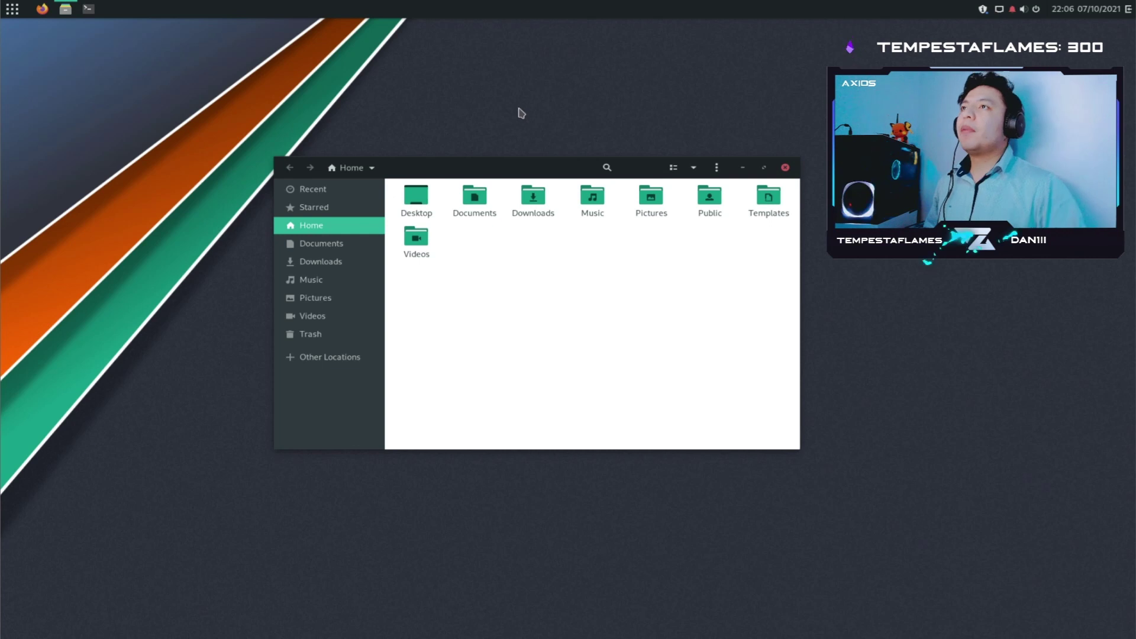
click(785, 169)
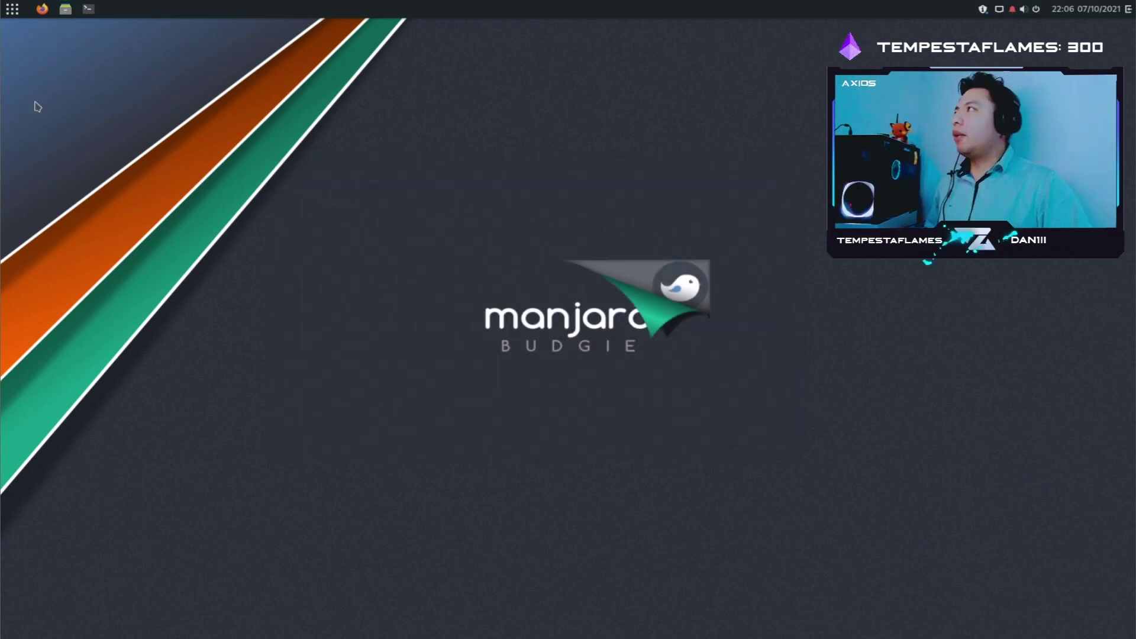
- In the terminal's manjaro profile, try the Black on white color scheme and set it to Gray on black instead
click(88, 8)
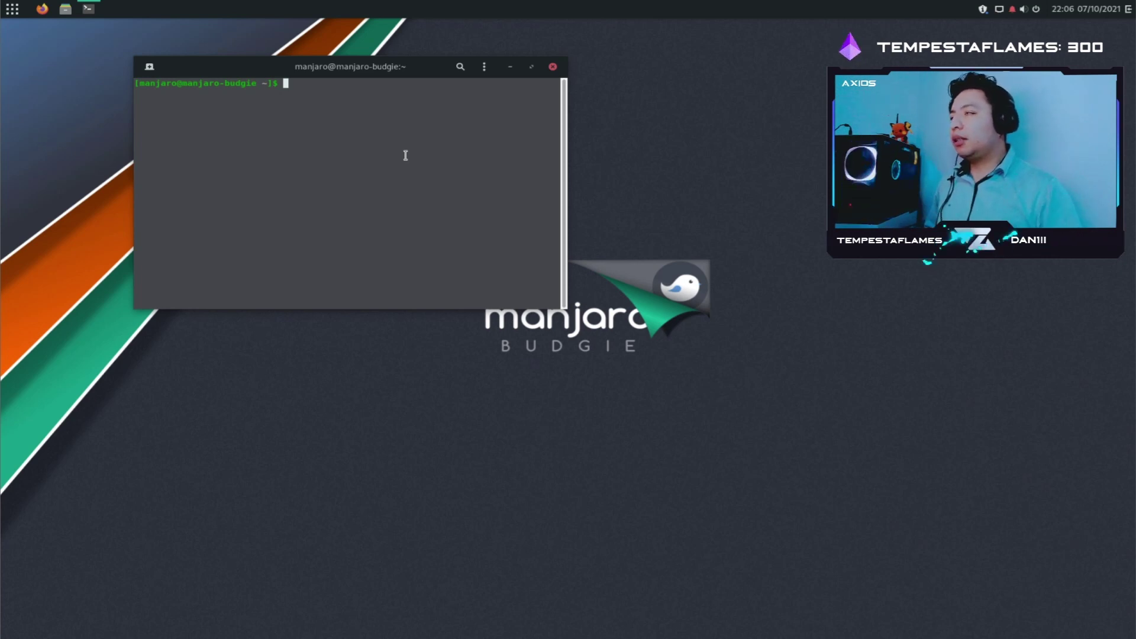
click(486, 67)
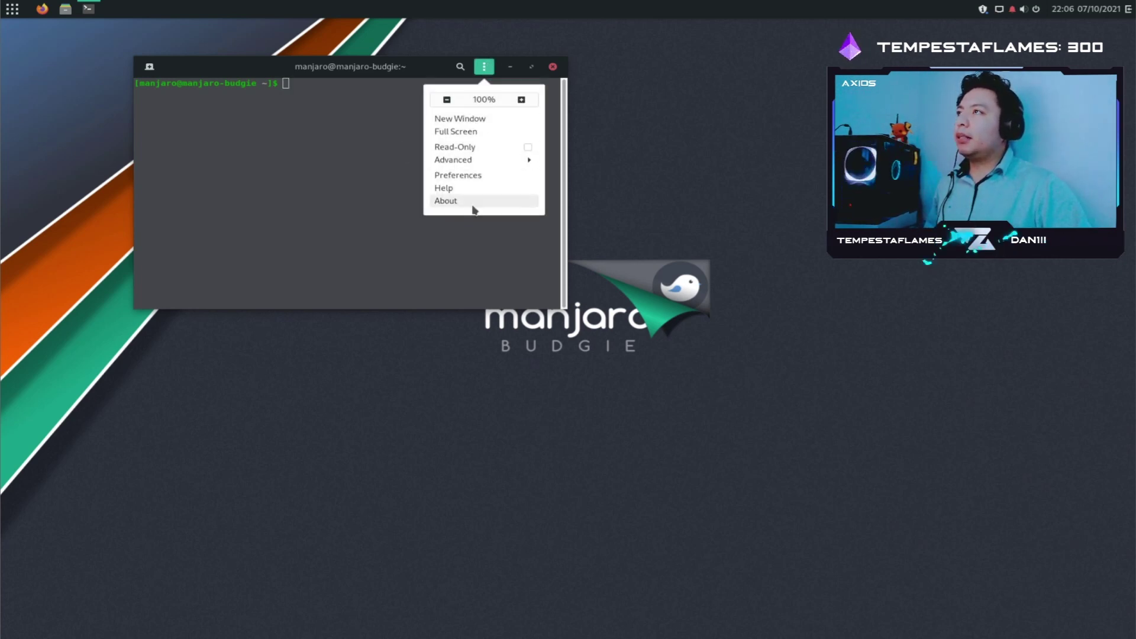
click(469, 176)
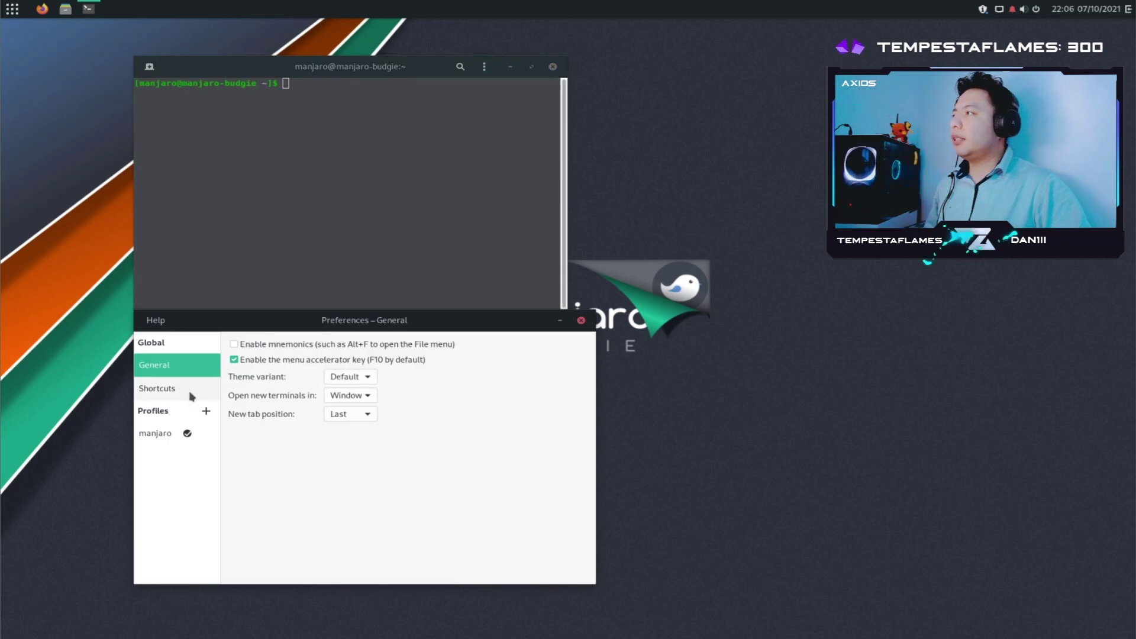
click(155, 434)
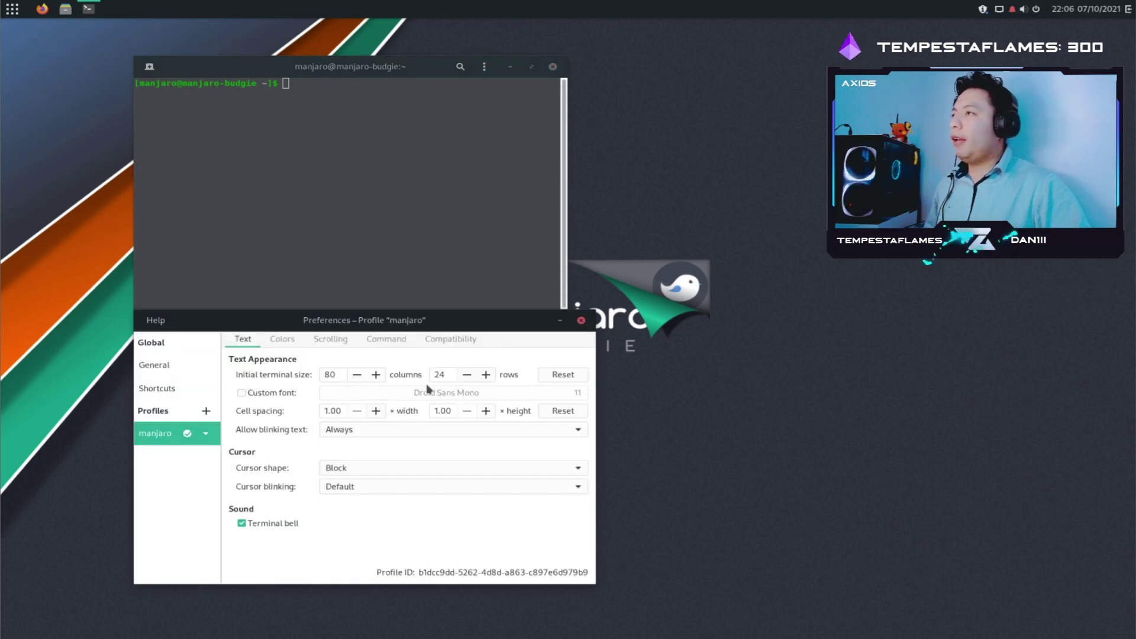
click(283, 339)
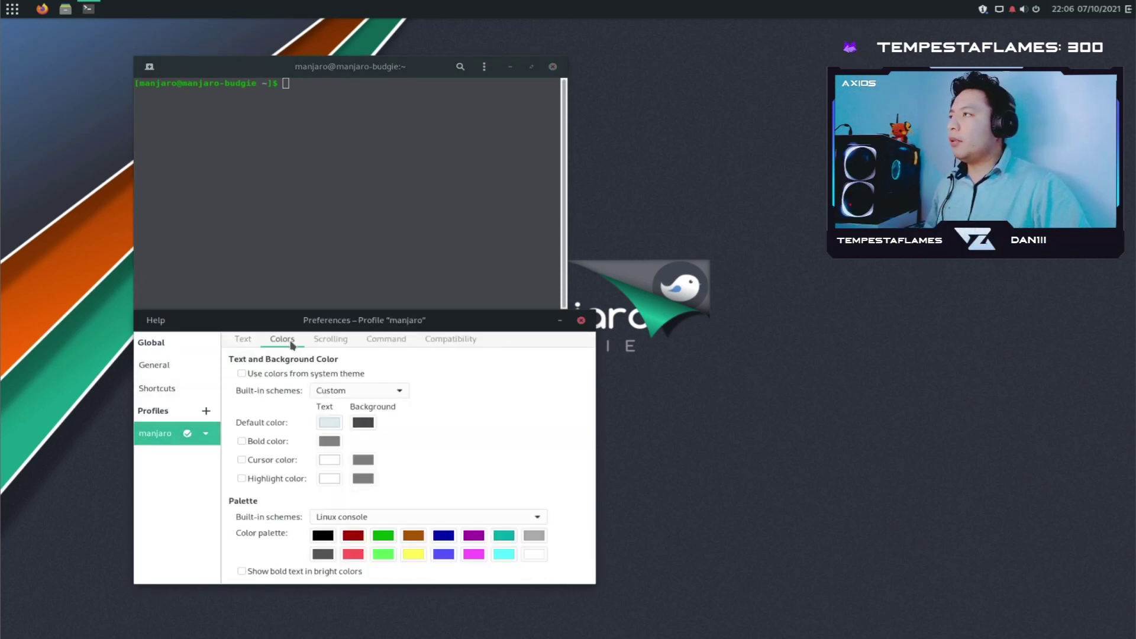
click(368, 396)
click(355, 215)
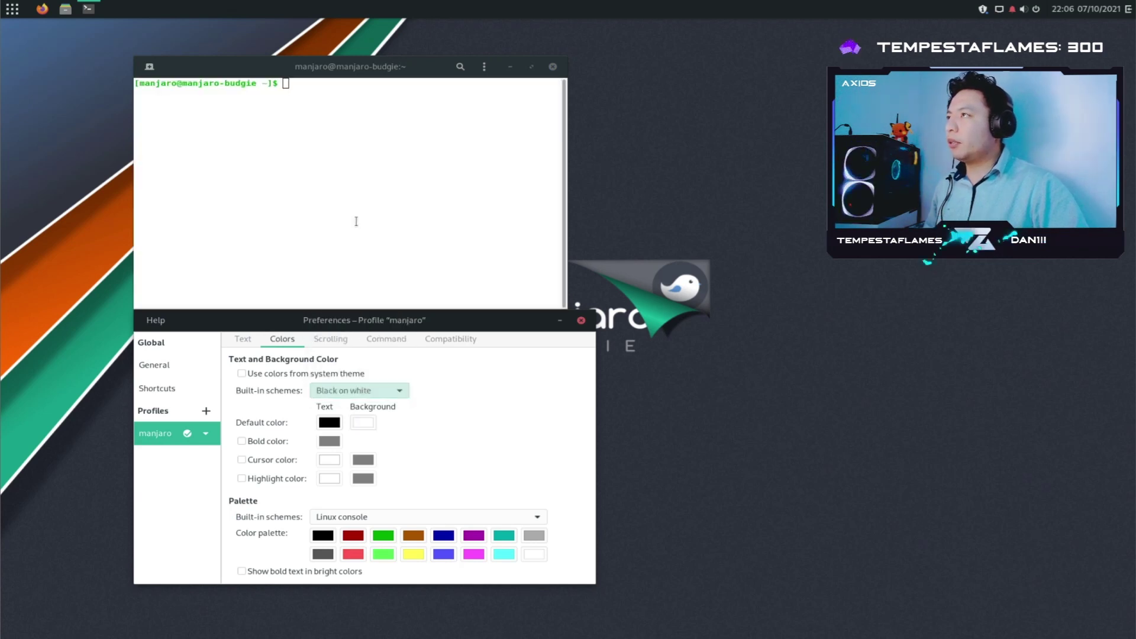
click(374, 395)
click(367, 409)
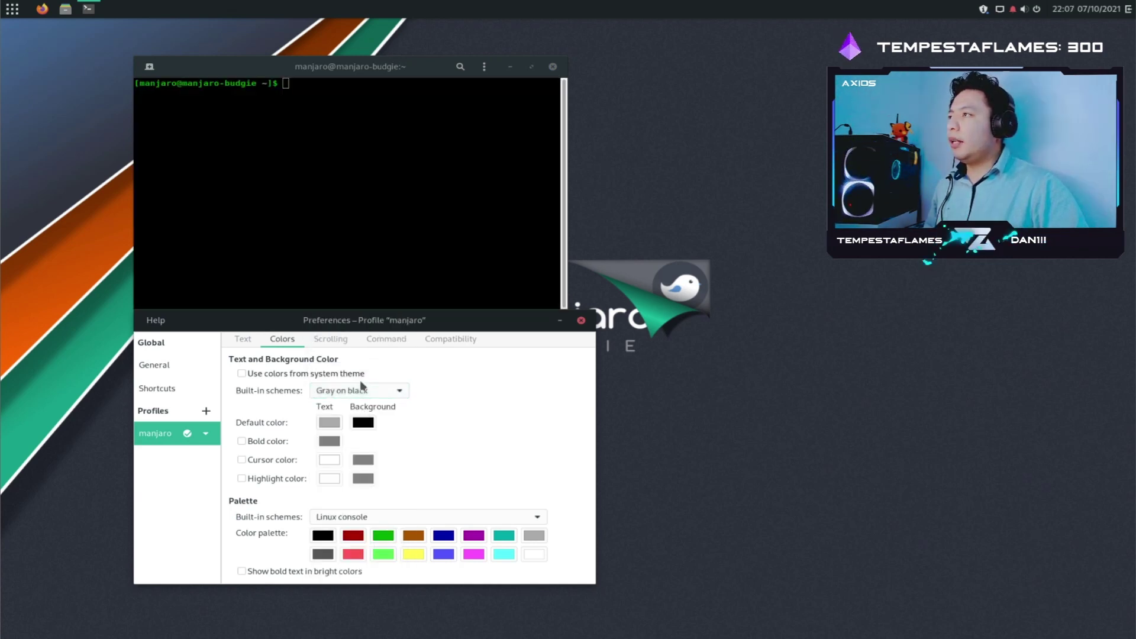
click(361, 392)
click(435, 412)
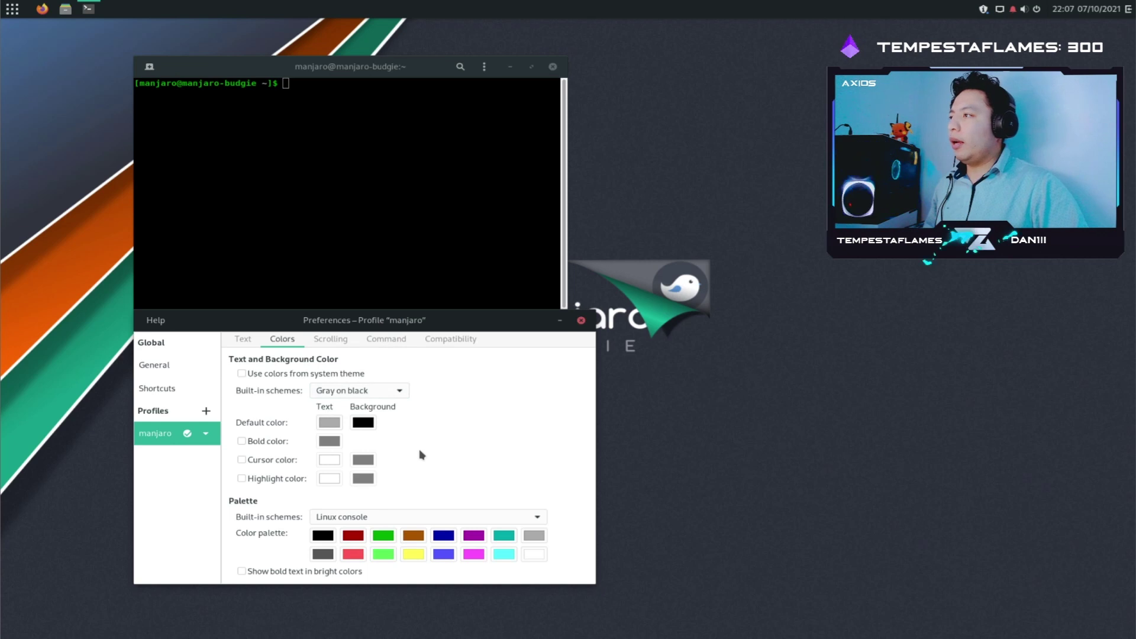
- Review the manjaro profile's scrolling, command and compatibility settings, and close the preferences and the terminal
click(345, 348)
click(381, 340)
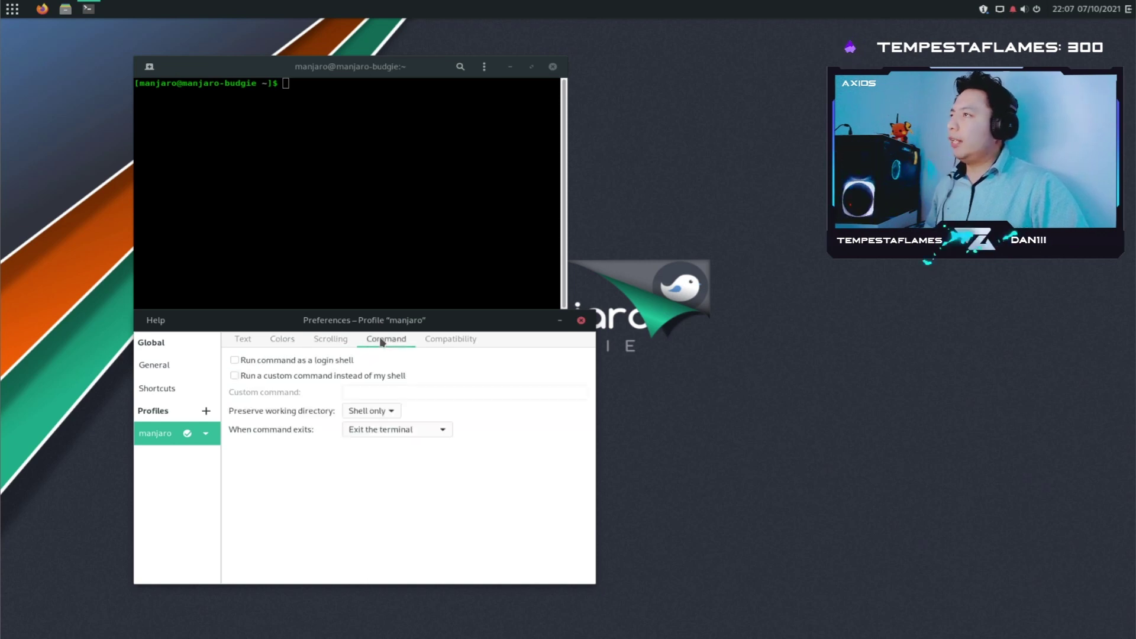
click(444, 348)
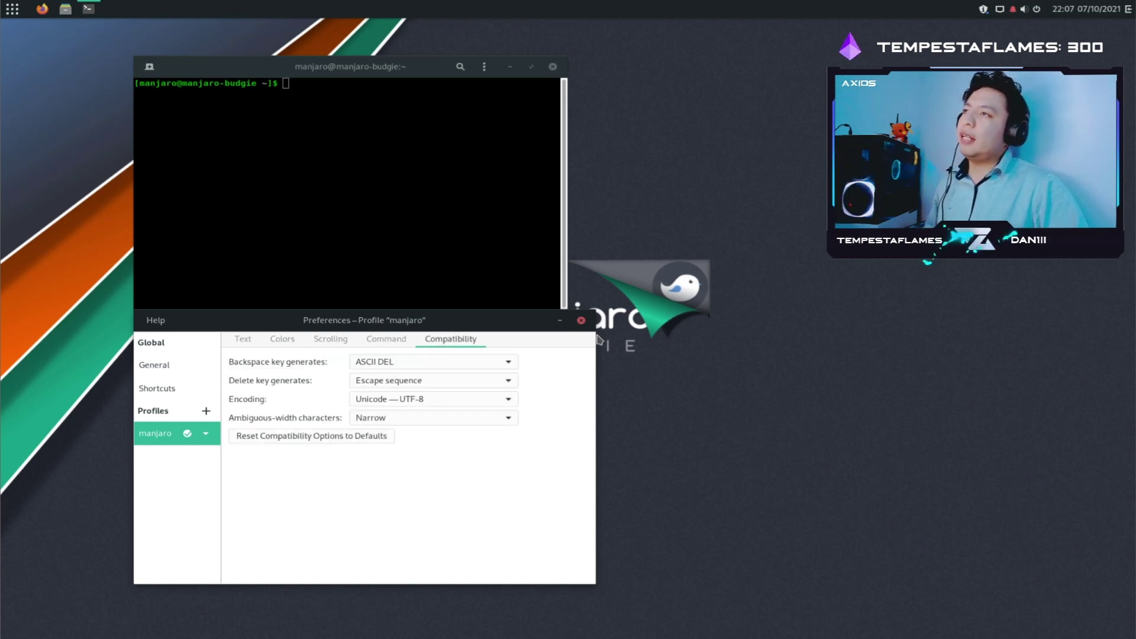
click(581, 320)
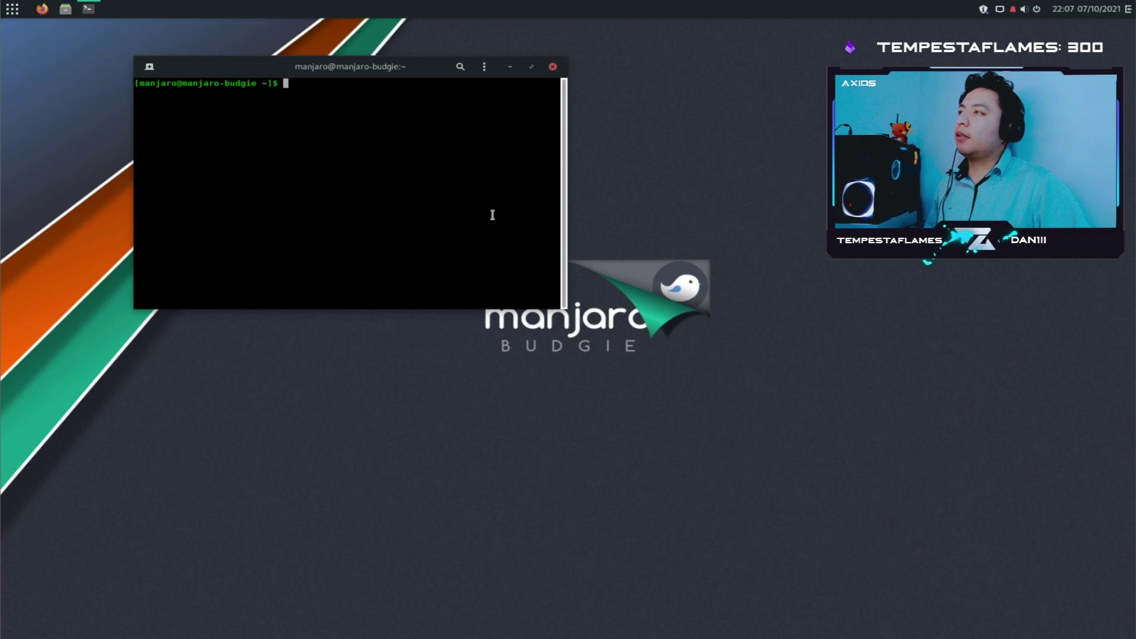
click(553, 67)
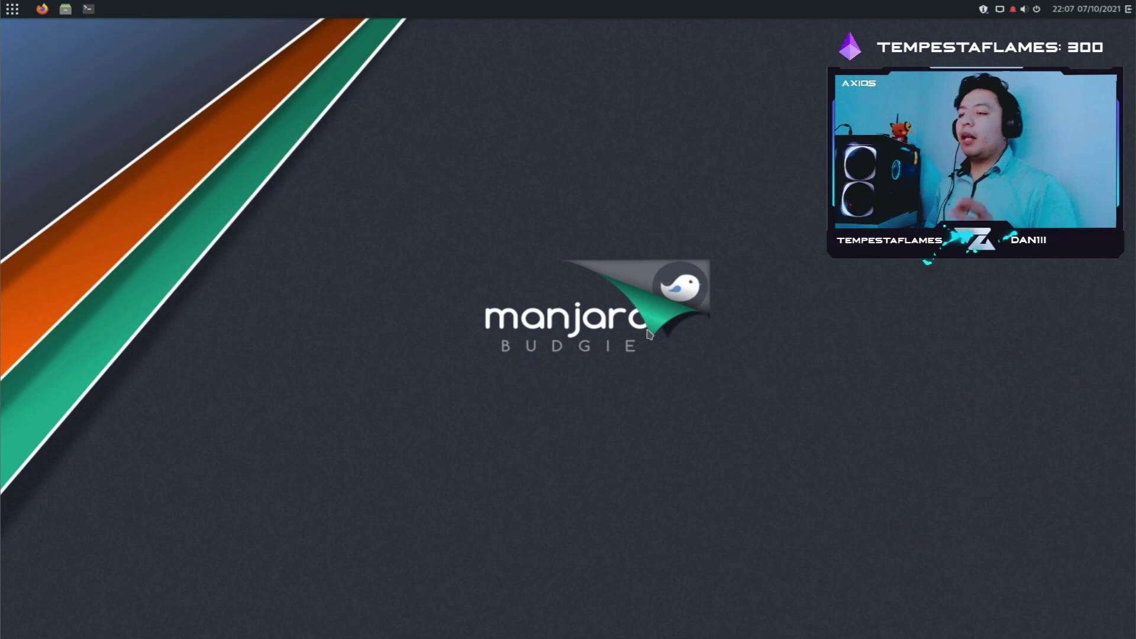
- Open the desktop's Raven sidebar and examine its notifications and applets
click(1128, 9)
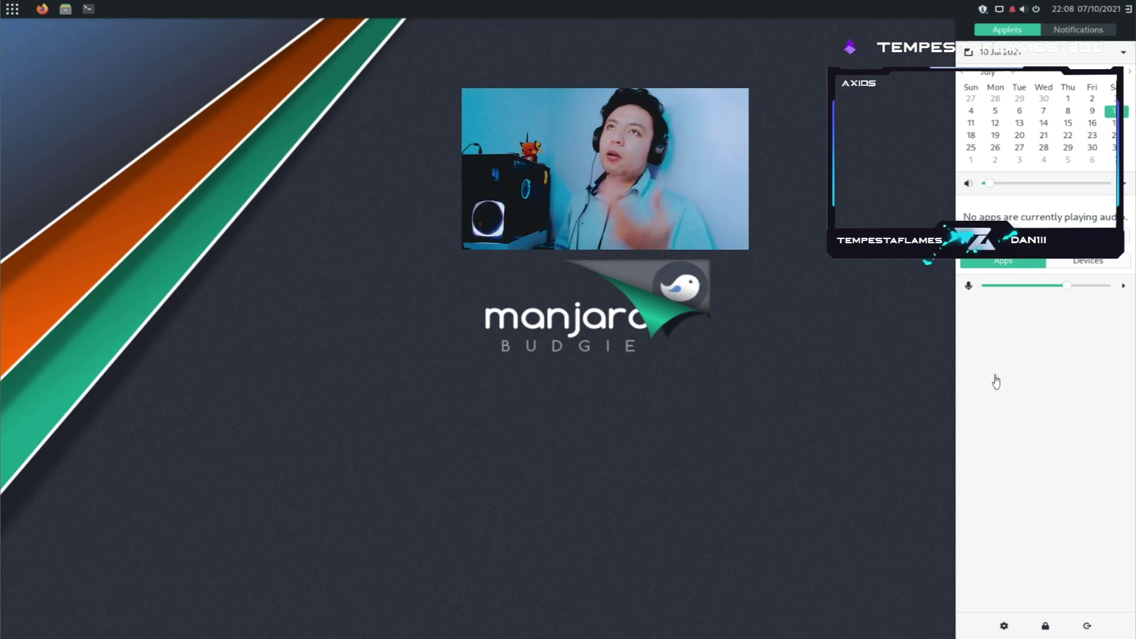
click(1094, 35)
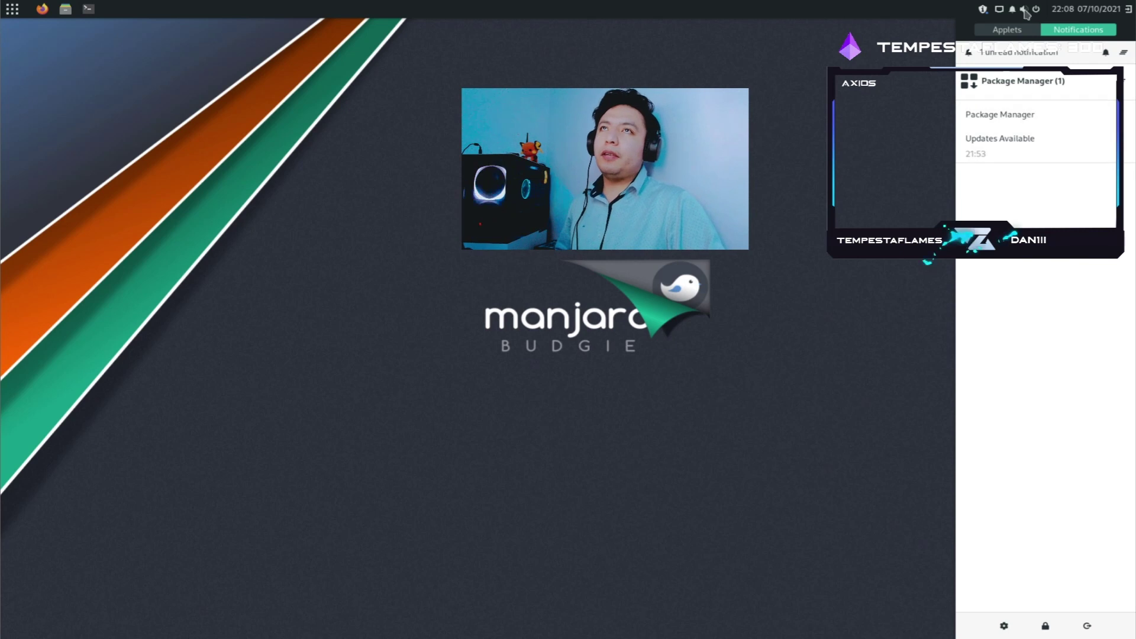
click(1027, 29)
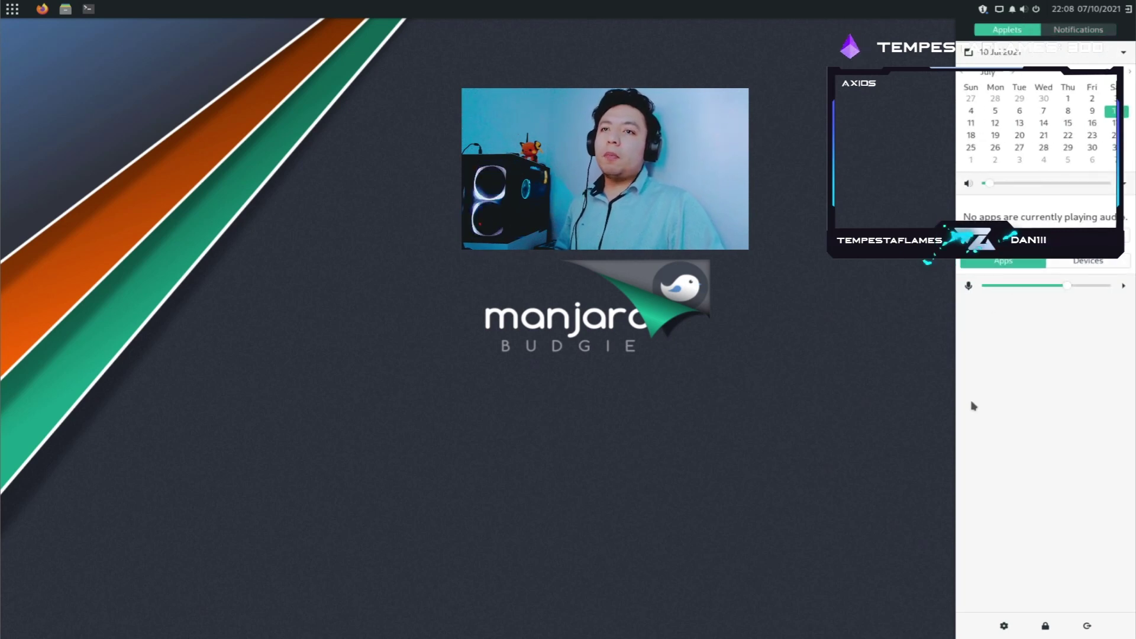
- Open Budgie Desktop Settings from the sidebar and enable the dark theme
click(1004, 626)
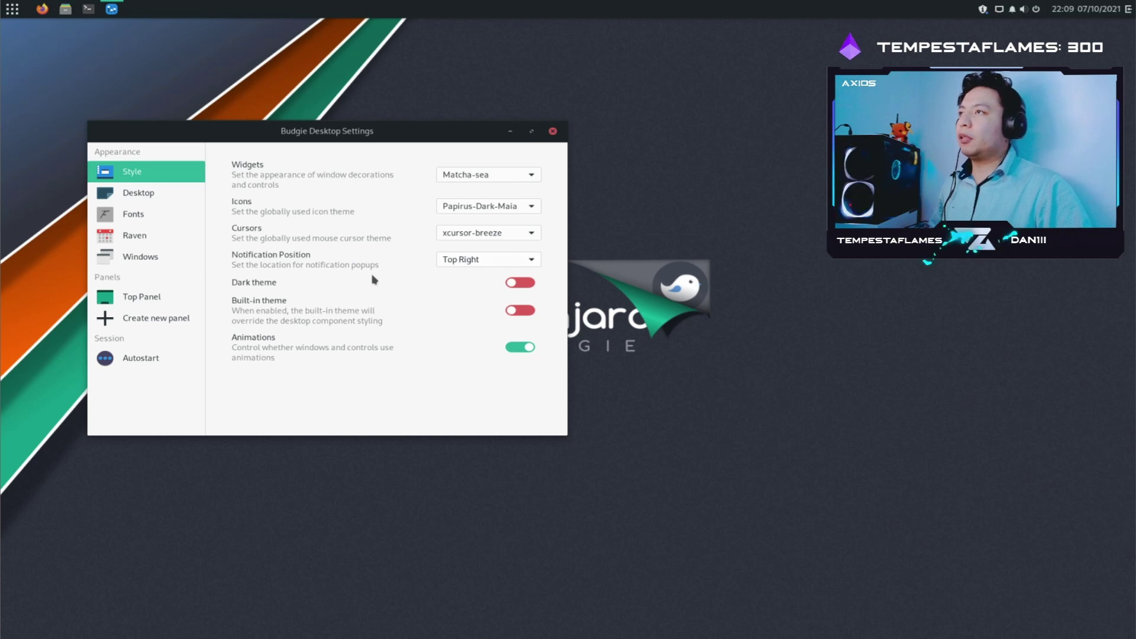
click(521, 287)
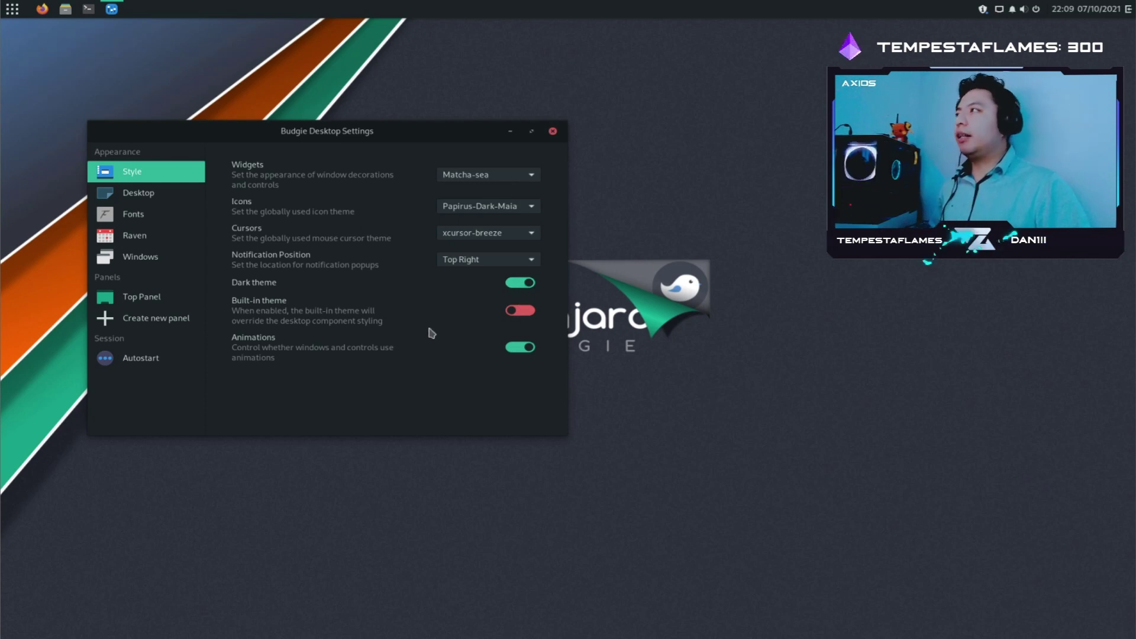
- Turn off desktop animations, comparing how the Raven sidebar opens and closes with animations off and on
click(520, 349)
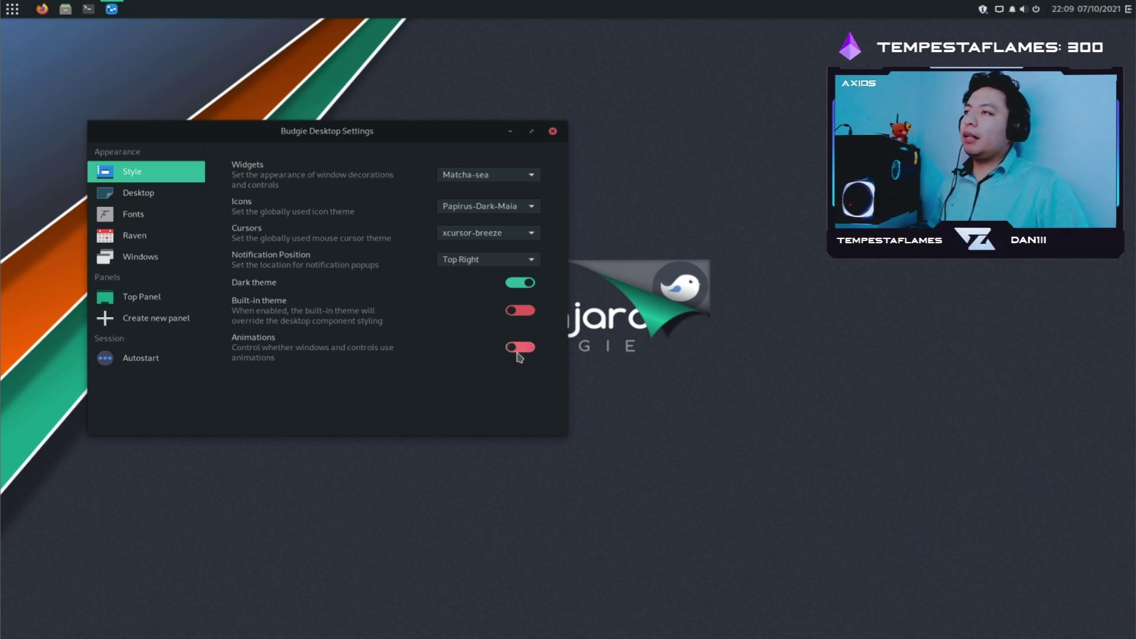
click(1129, 9)
click(1129, 10)
click(1129, 11)
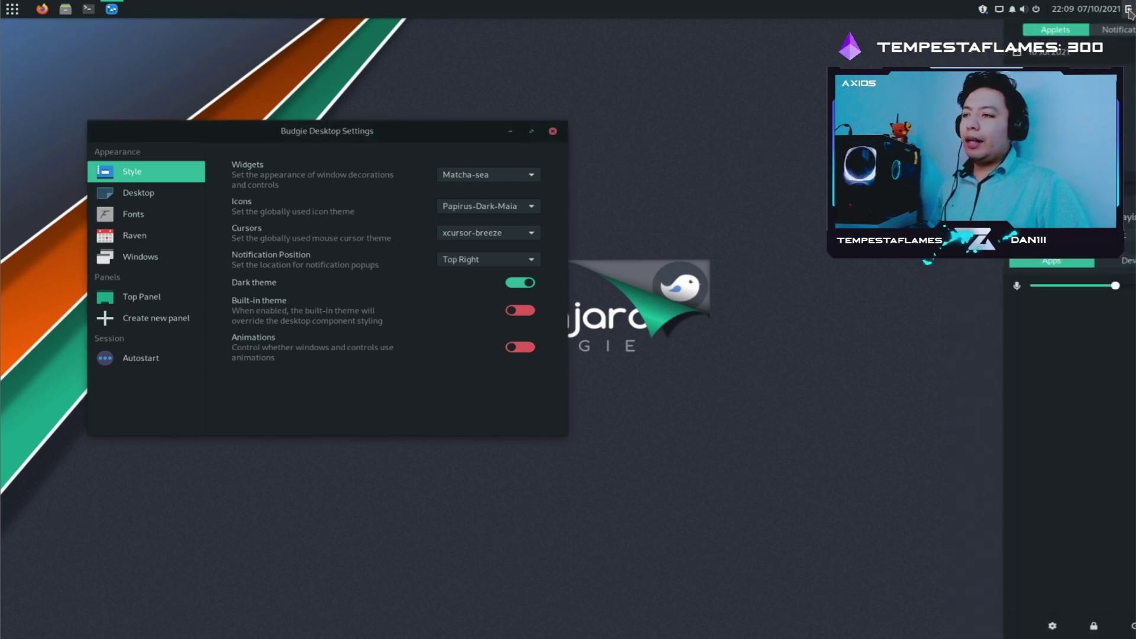
click(1129, 10)
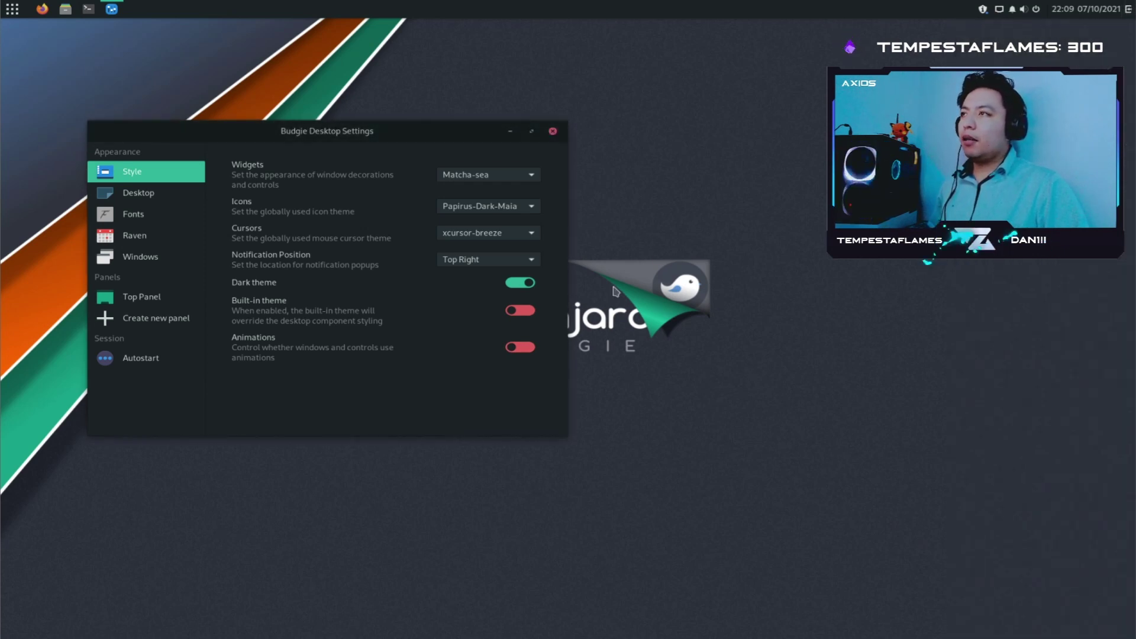
click(523, 348)
click(1129, 10)
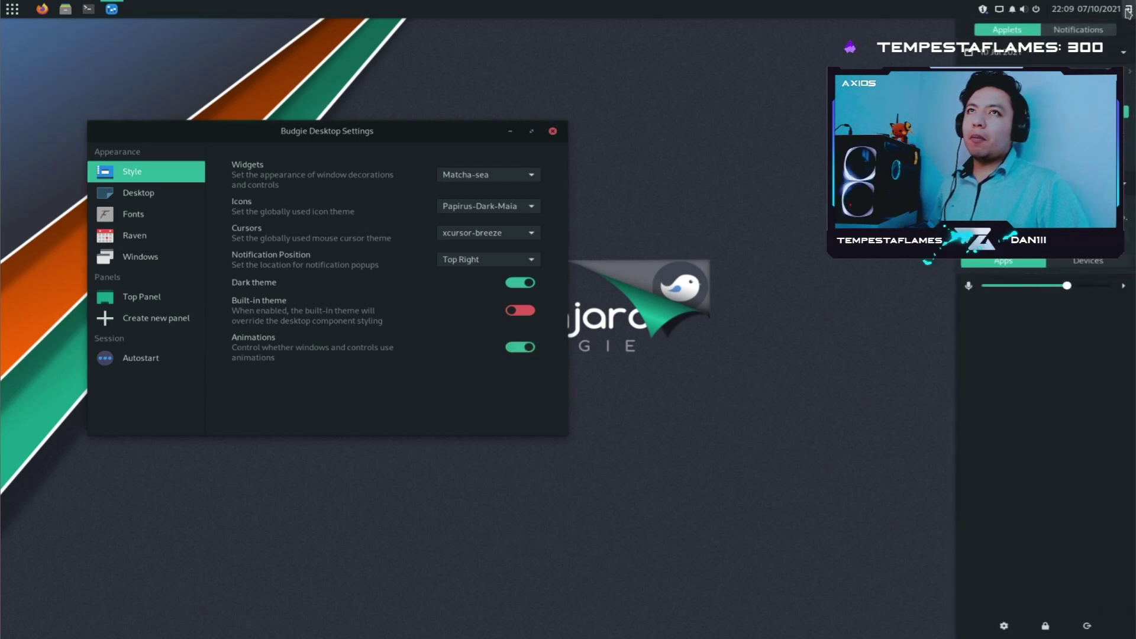
click(1129, 10)
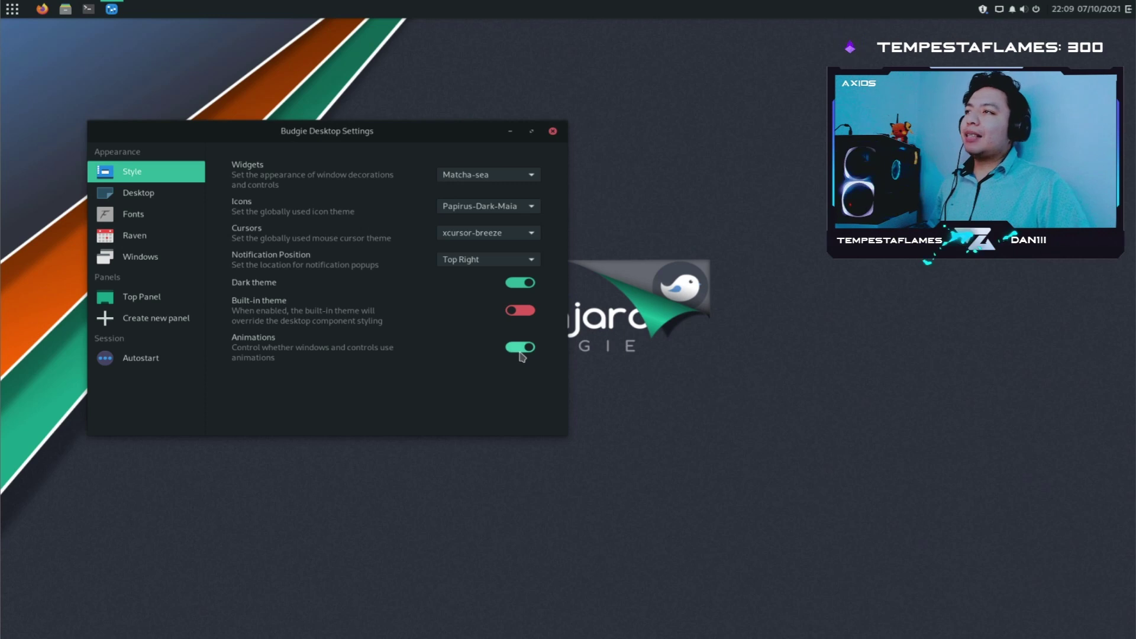
click(519, 346)
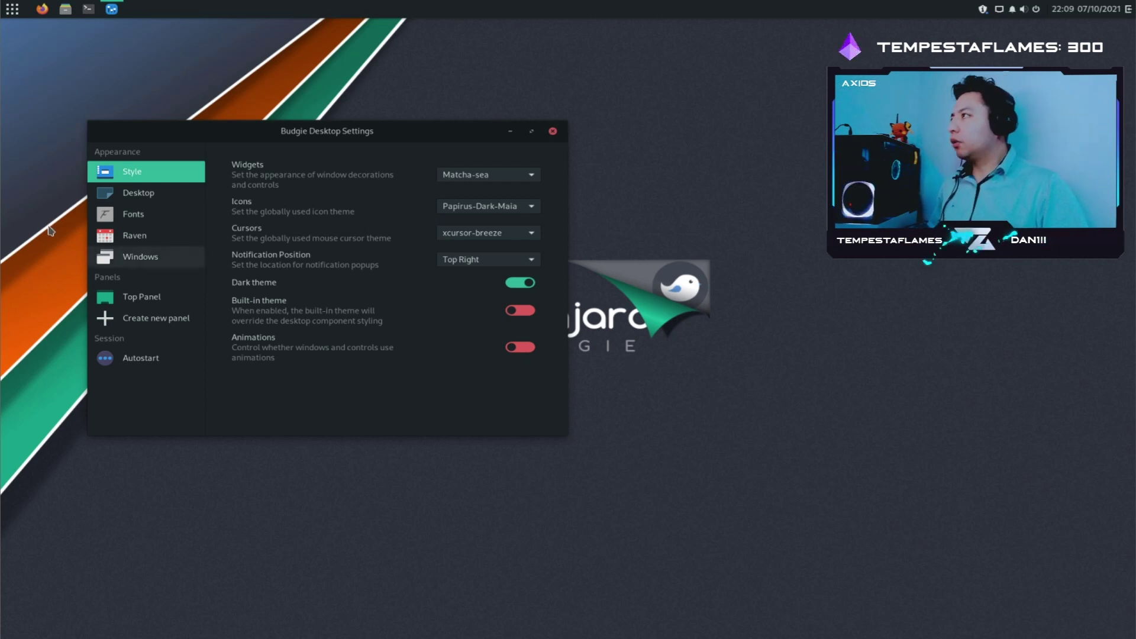
- In the Desktop settings, show and hide the desktop icons again, and set the number of virtual desktops to 5
click(152, 200)
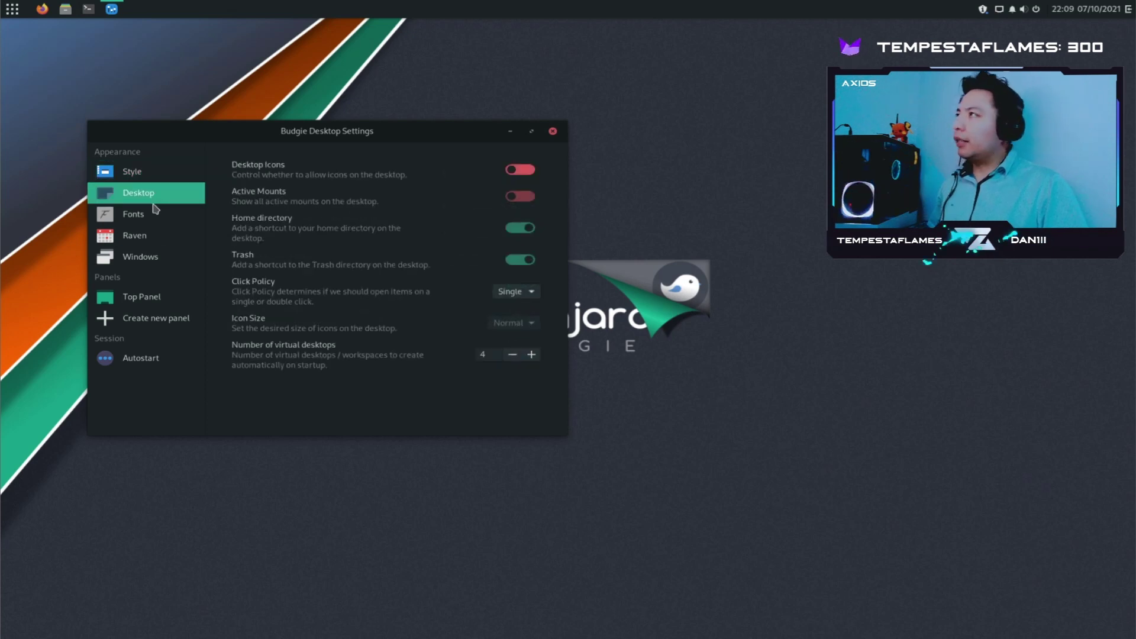
click(521, 170)
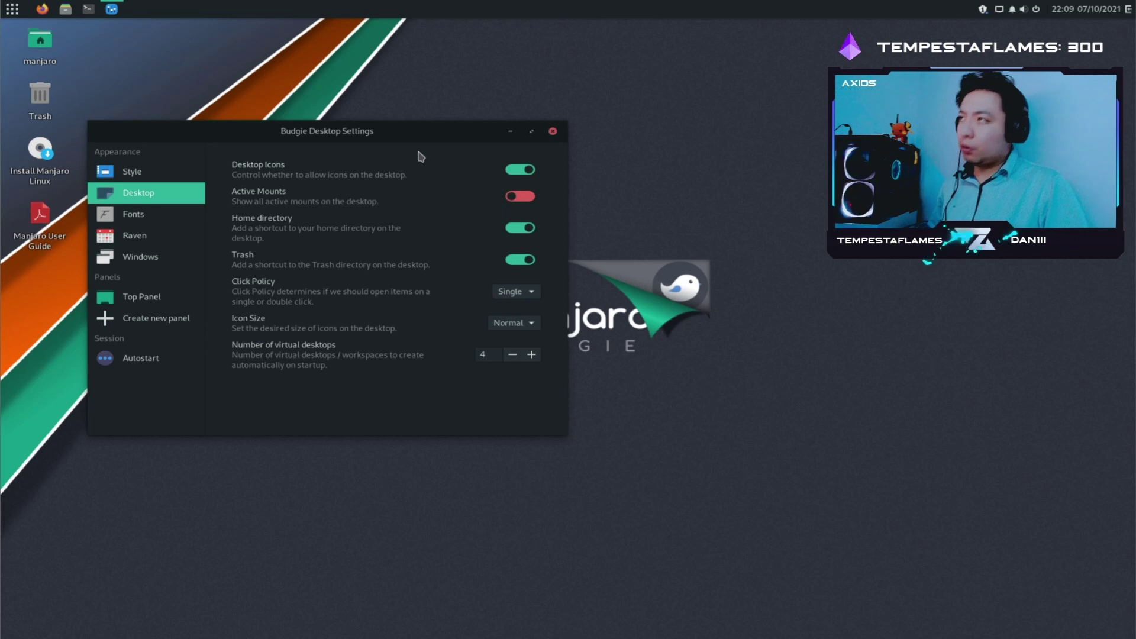
click(522, 173)
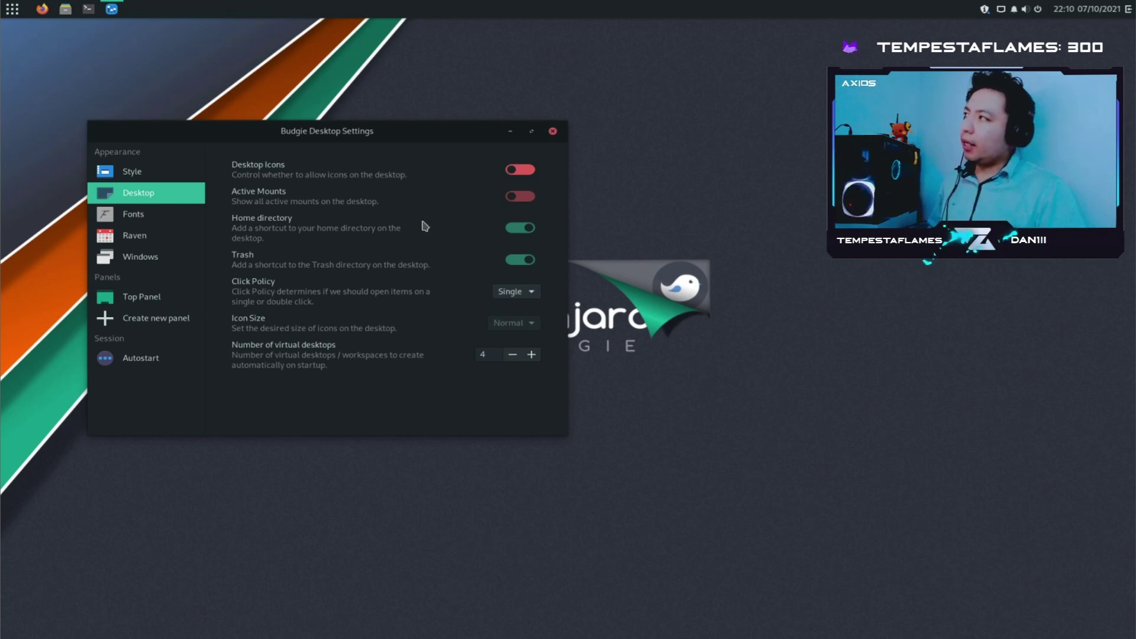
click(532, 354)
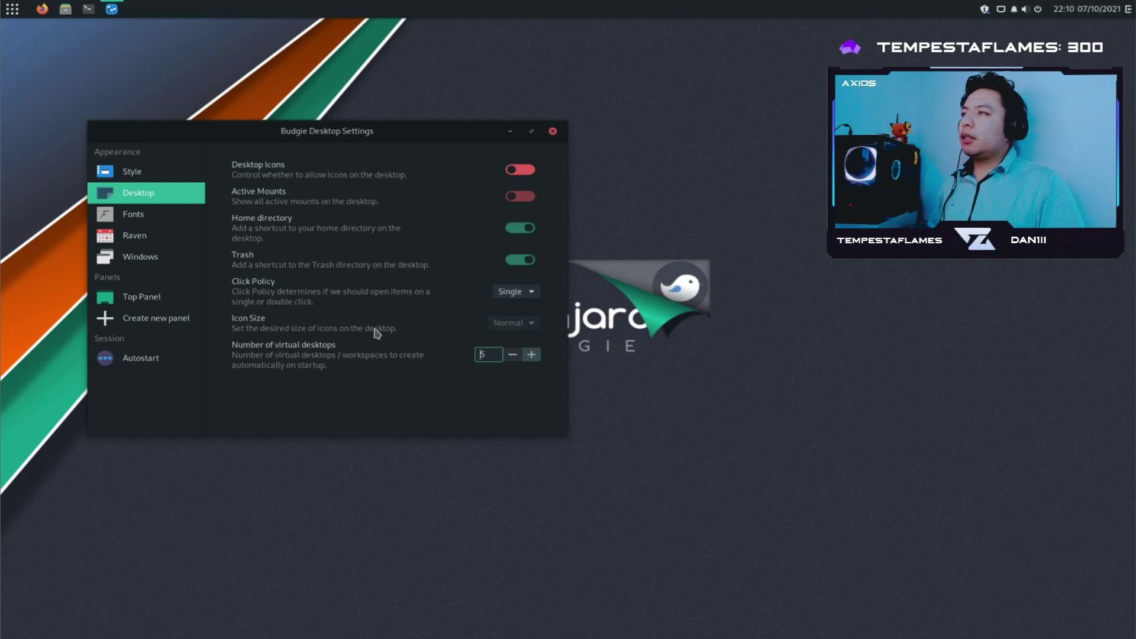
- Review the Fonts, Raven and Windows pages of the desktop settings
click(149, 216)
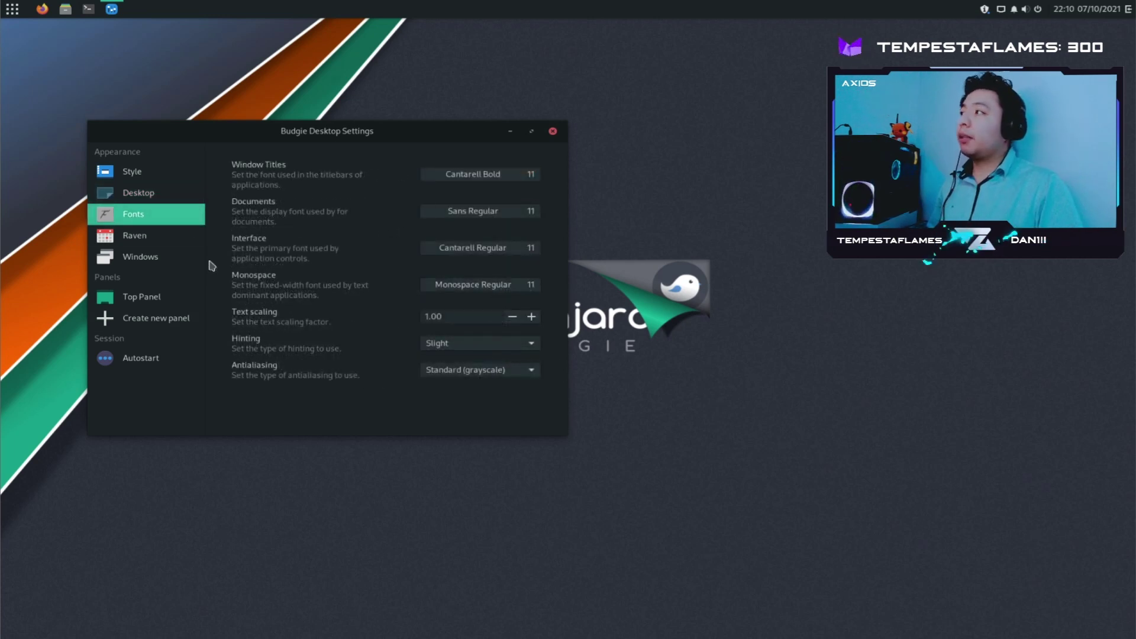
click(164, 242)
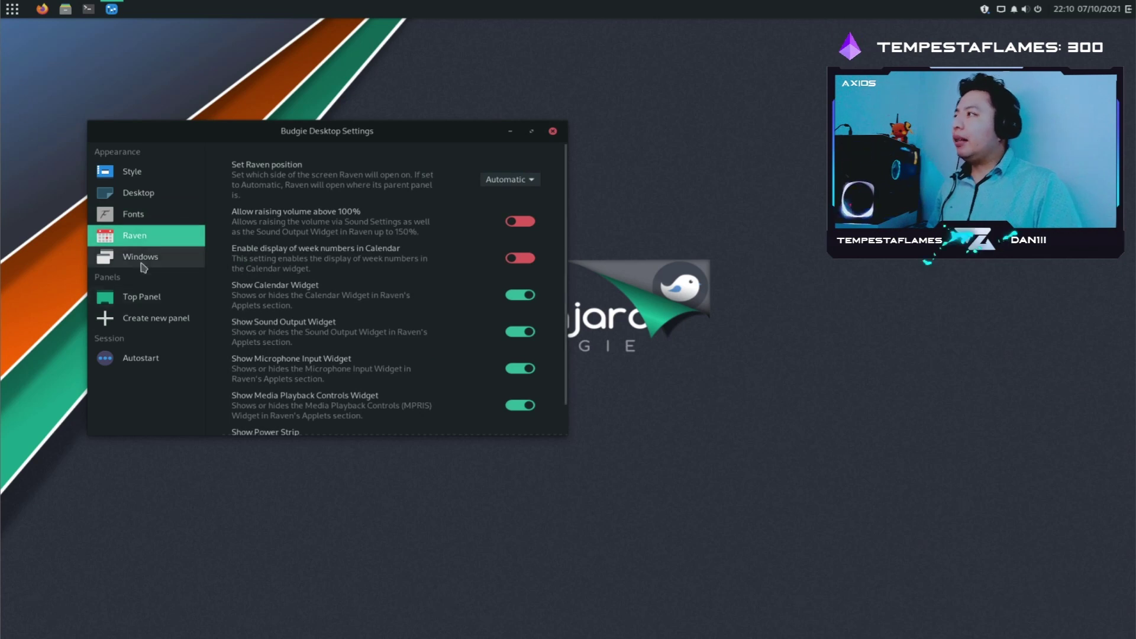
click(141, 258)
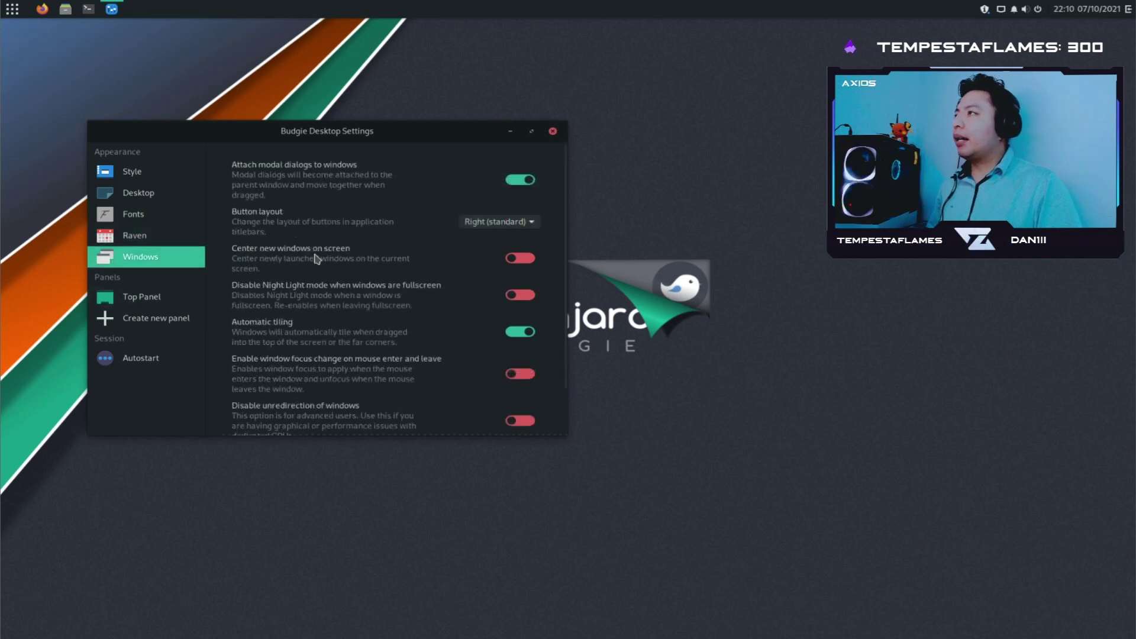
- Move the Clock applet of the top panel into the Center section
click(175, 299)
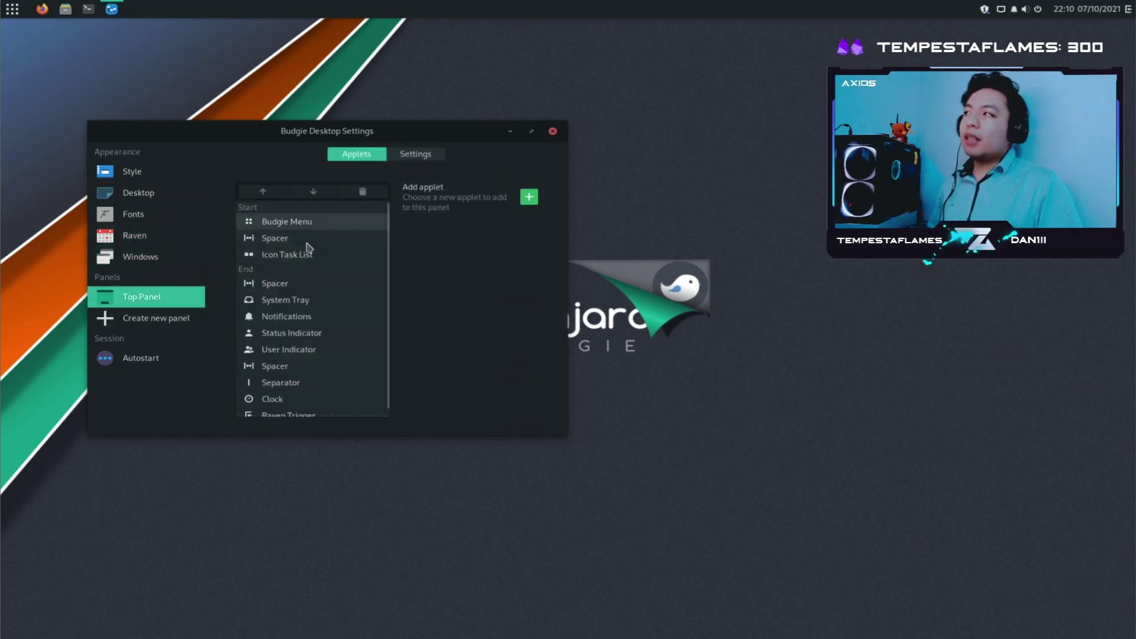
scroll(306, 319, down, 1)
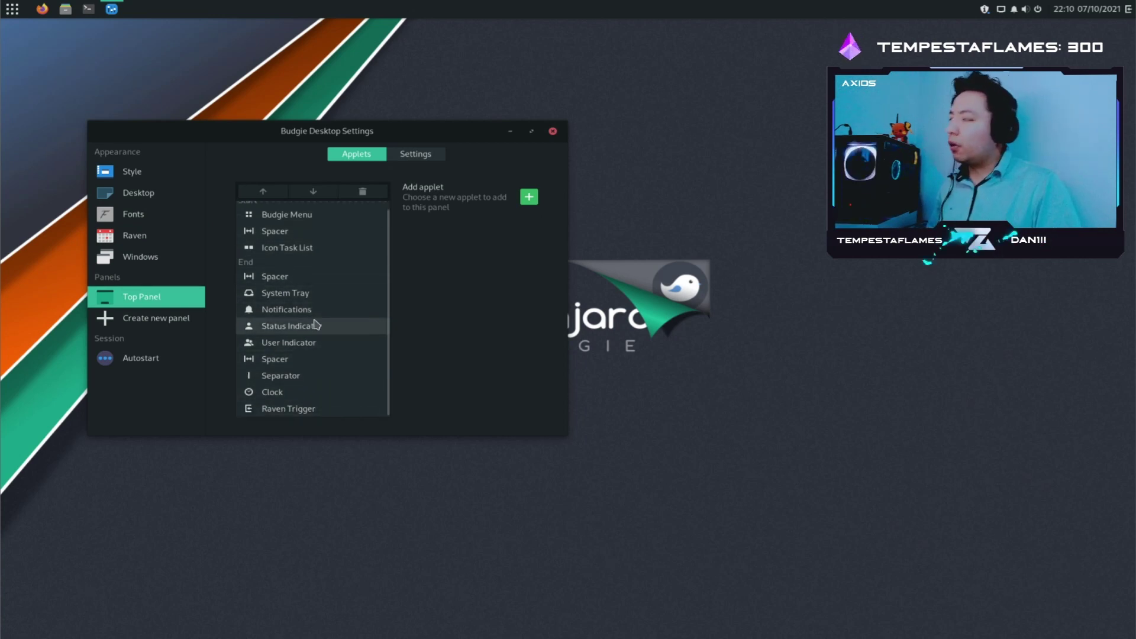
click(296, 392)
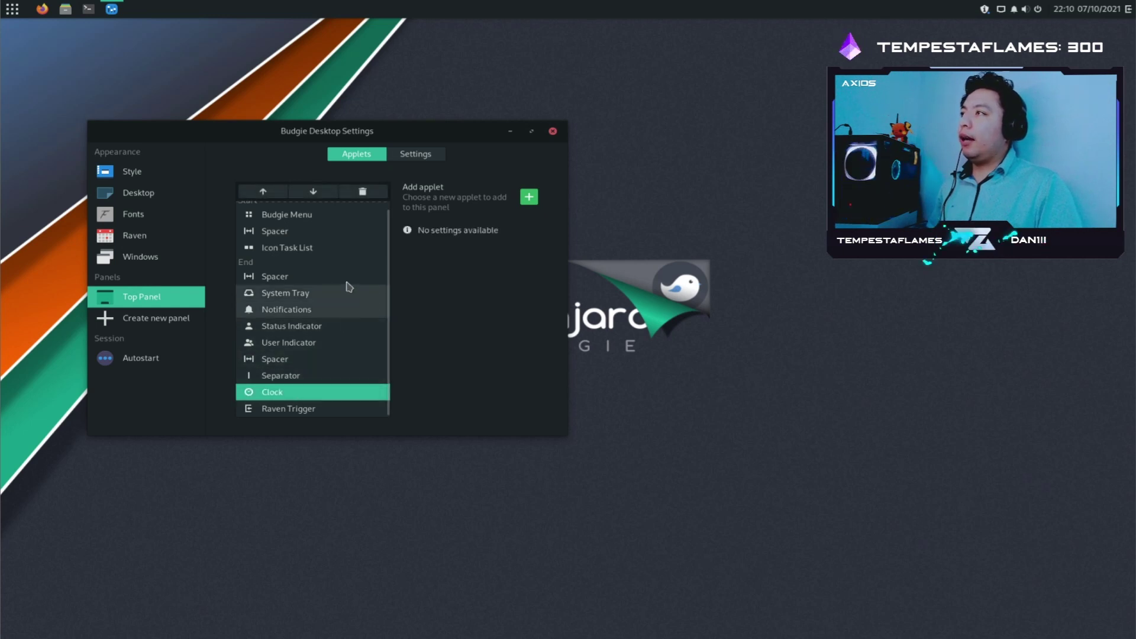
click(264, 192)
double_click(264, 193)
click(264, 193)
click(264, 192)
click(264, 193)
click(264, 193)
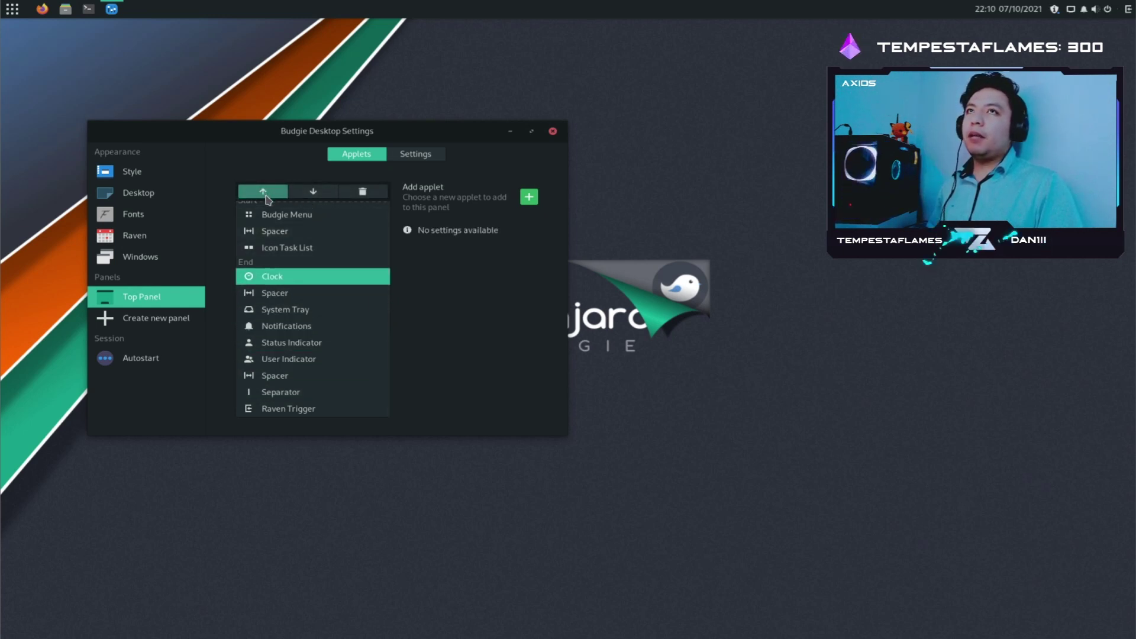
click(264, 193)
click(264, 192)
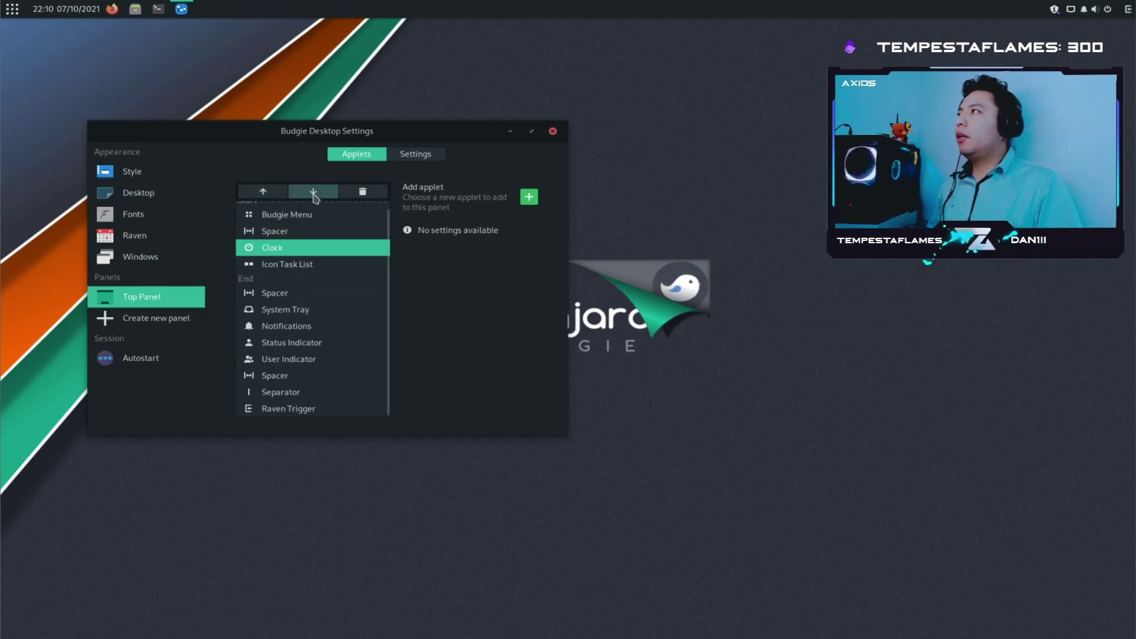
click(312, 193)
click(312, 193)
click(254, 193)
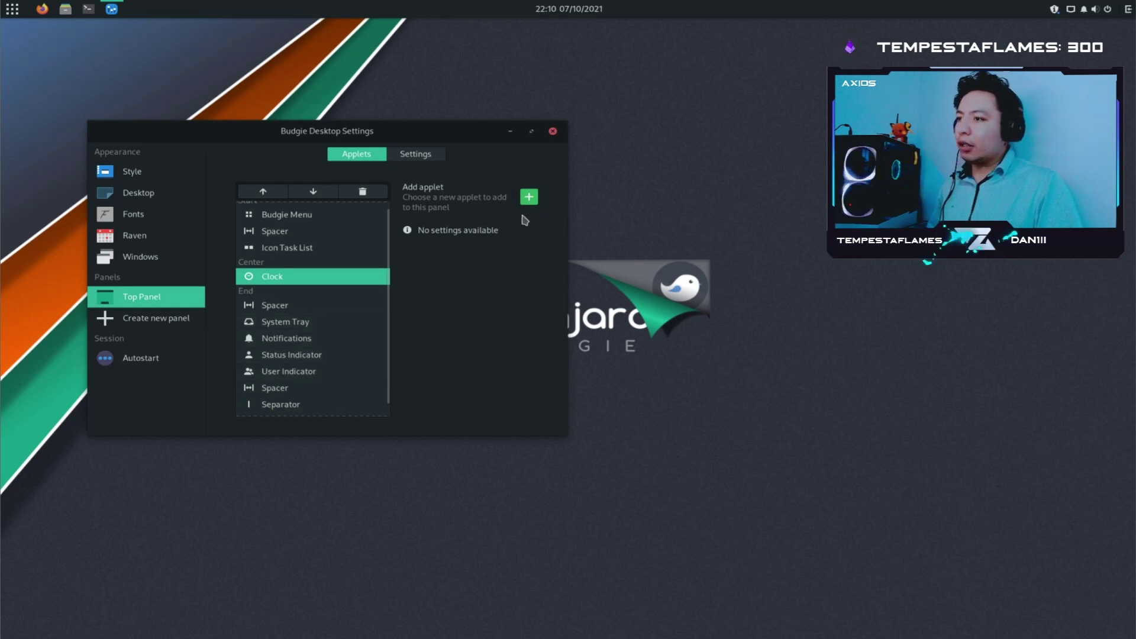
- Set the top panel's position to Bottom in its settings
click(441, 161)
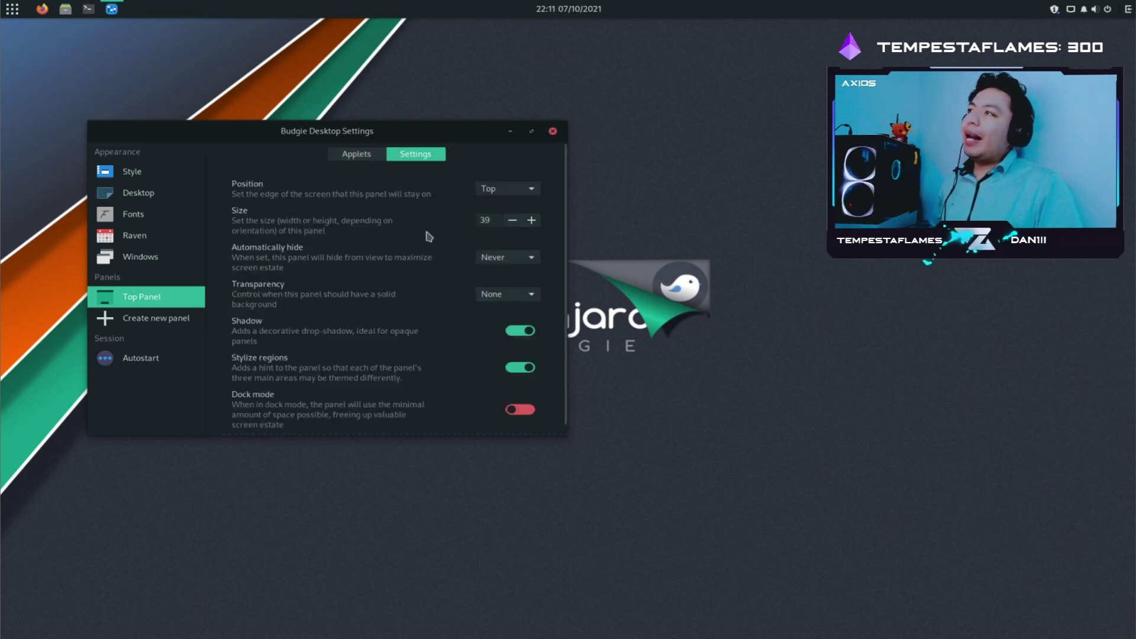
click(510, 191)
click(512, 205)
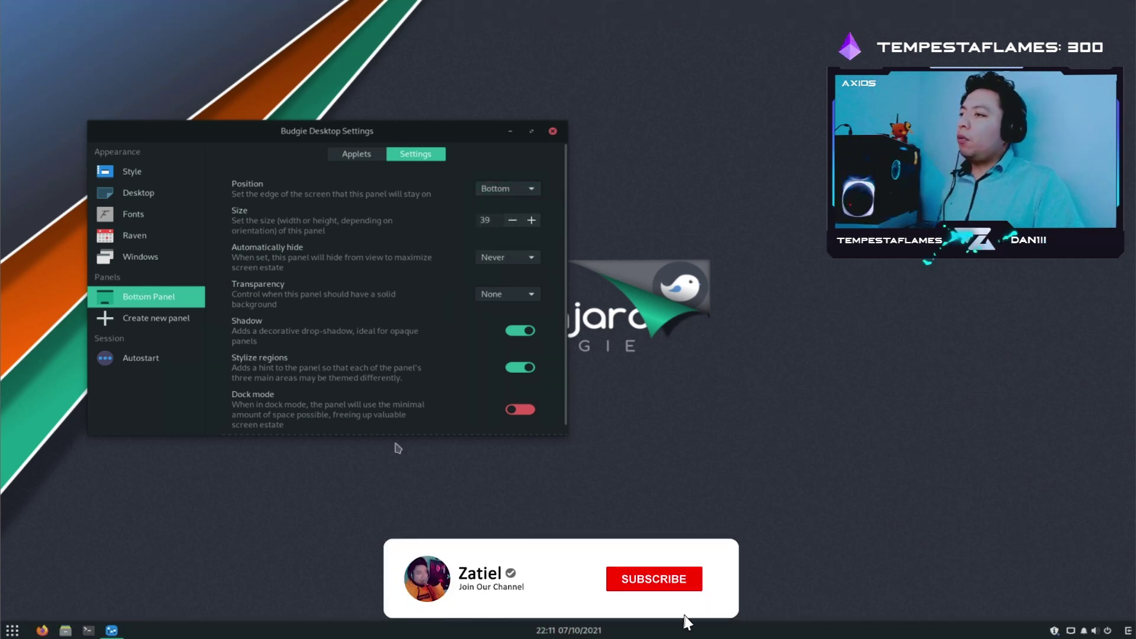
- Open the application menu and examine its categories, including Games, Internet, Programming, System Tools, Other and Graphics
key(super)
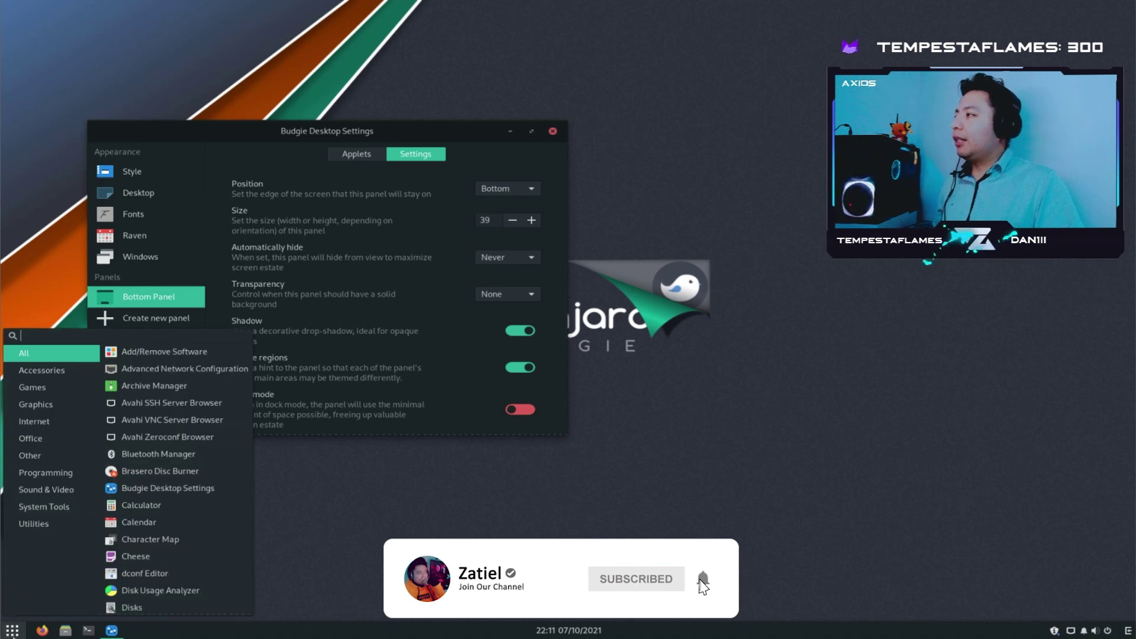
click(33, 387)
click(35, 422)
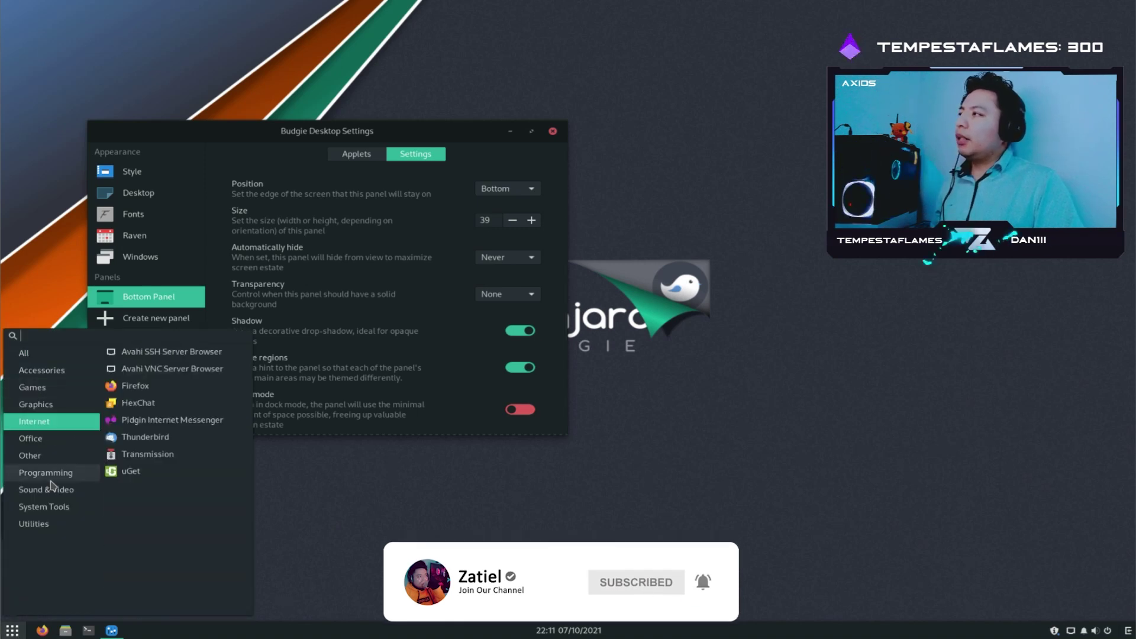
click(48, 473)
click(49, 507)
click(48, 456)
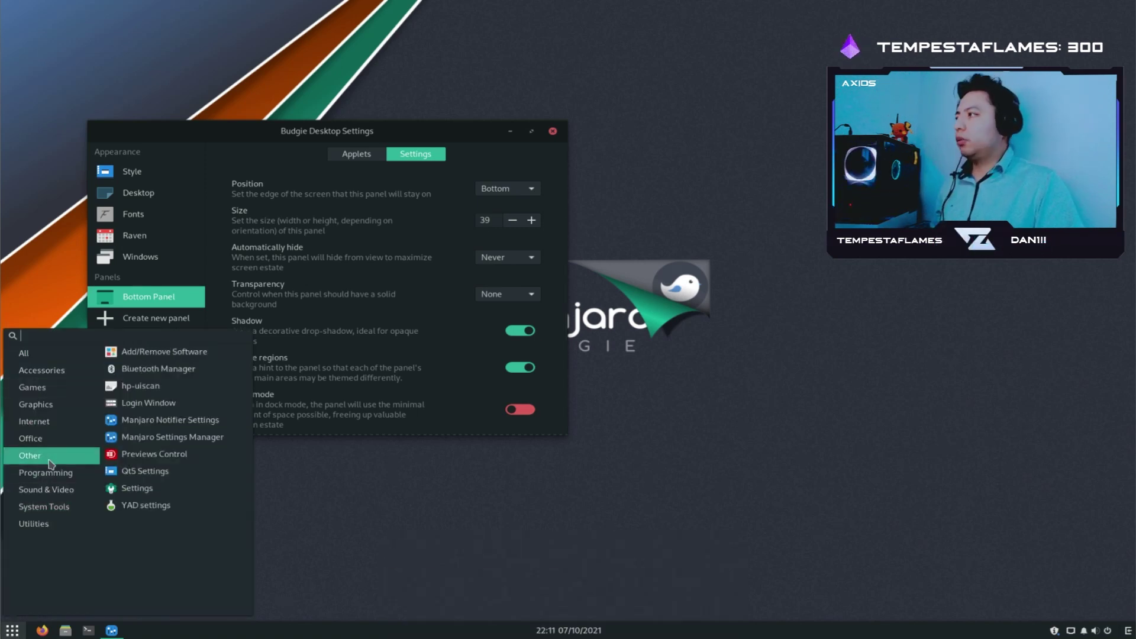
click(50, 424)
click(49, 405)
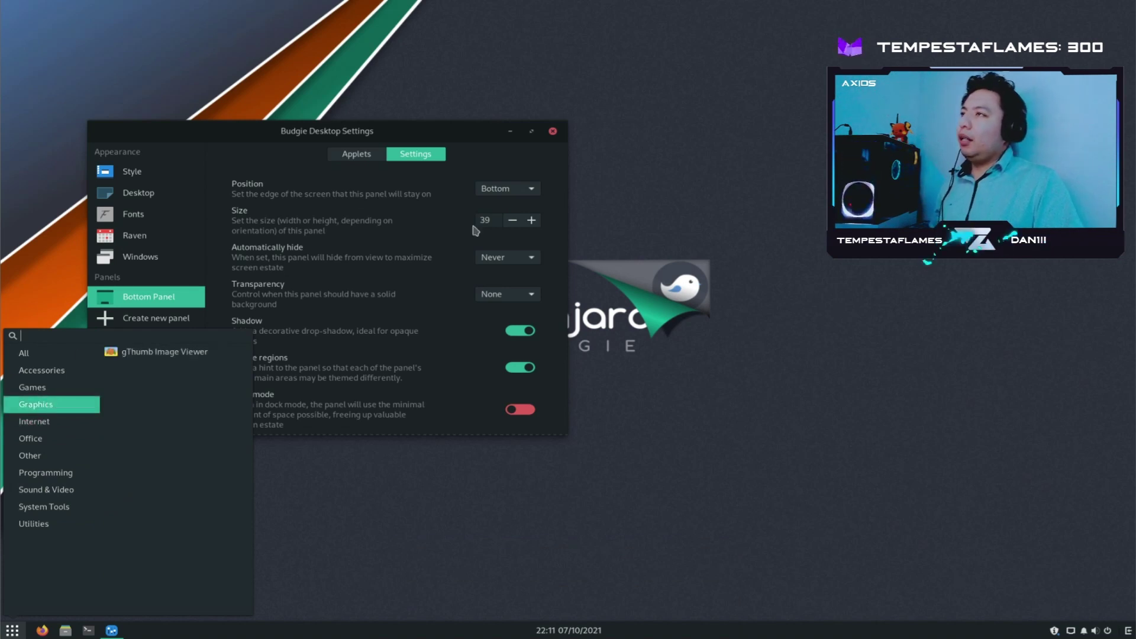
click(460, 234)
- Set the bottom panel's size to 38 and its transparency to Always, checking the look with the application menu open
click(513, 220)
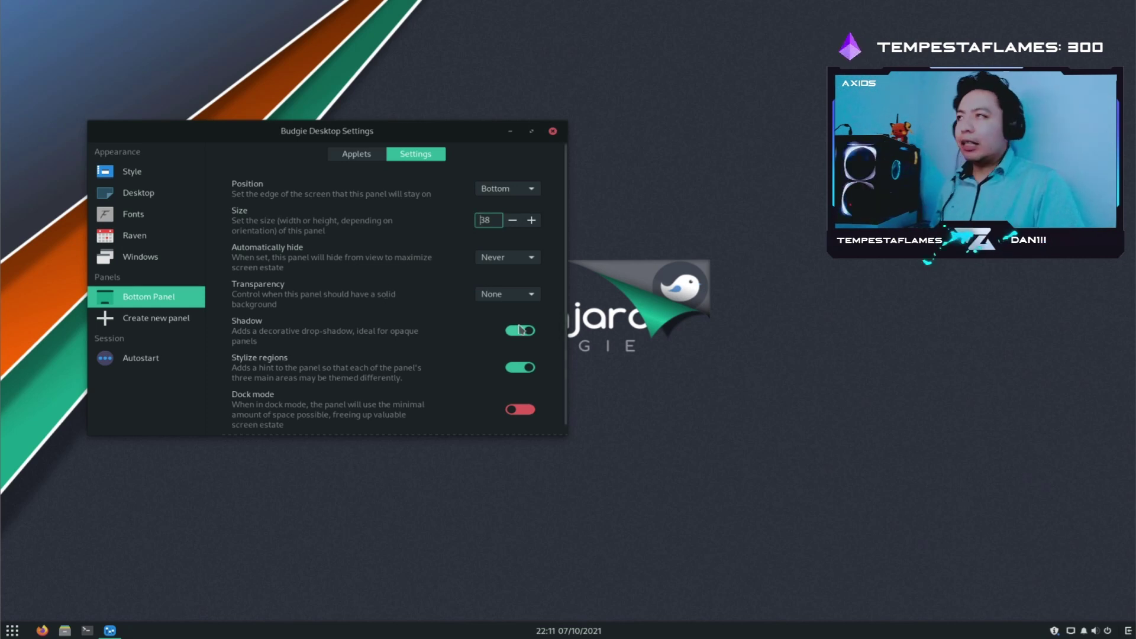
click(503, 295)
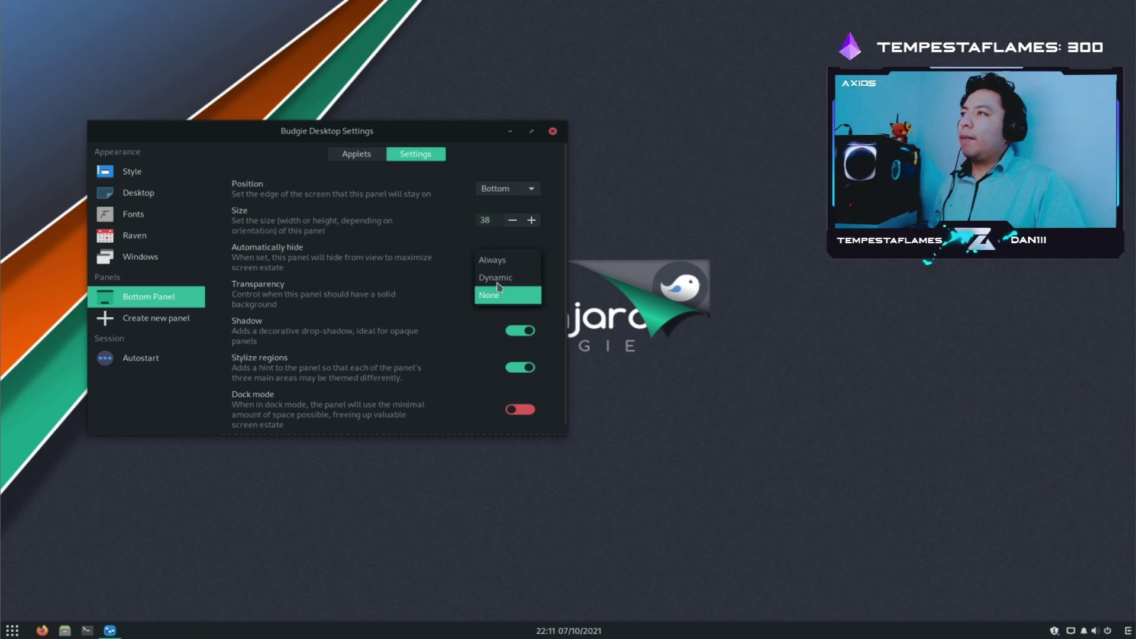
click(491, 263)
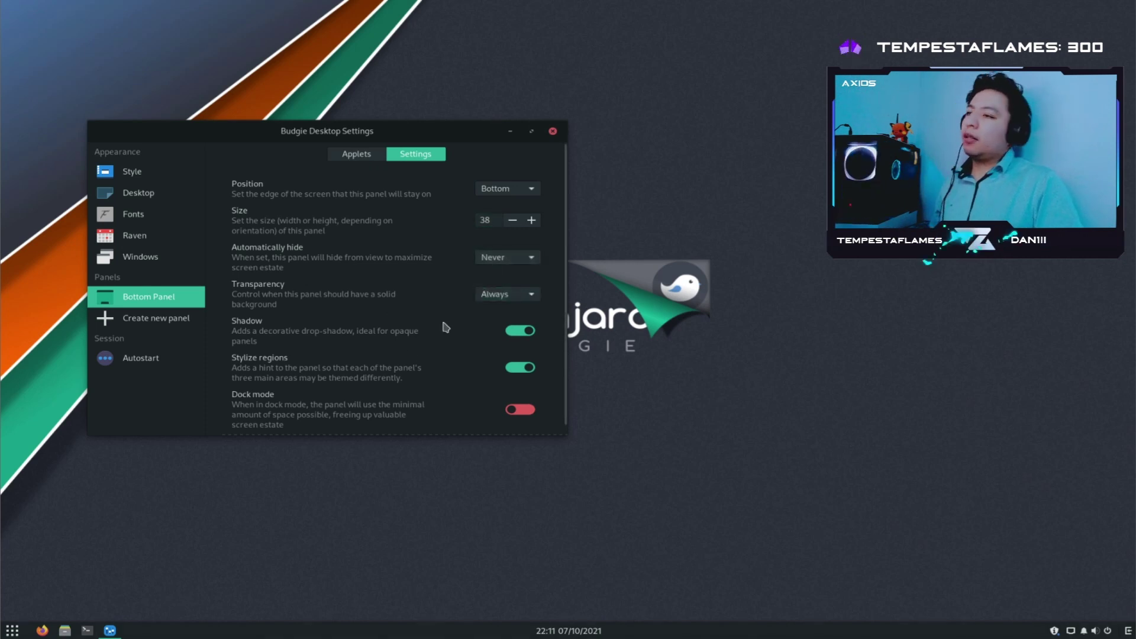
click(11, 631)
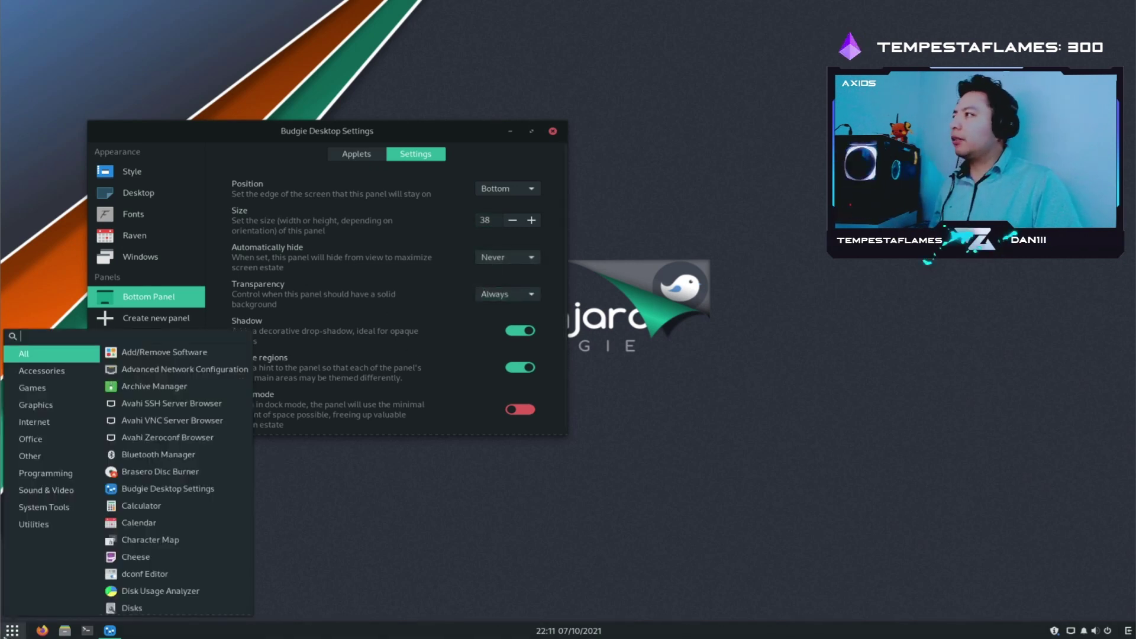
key(Escape)
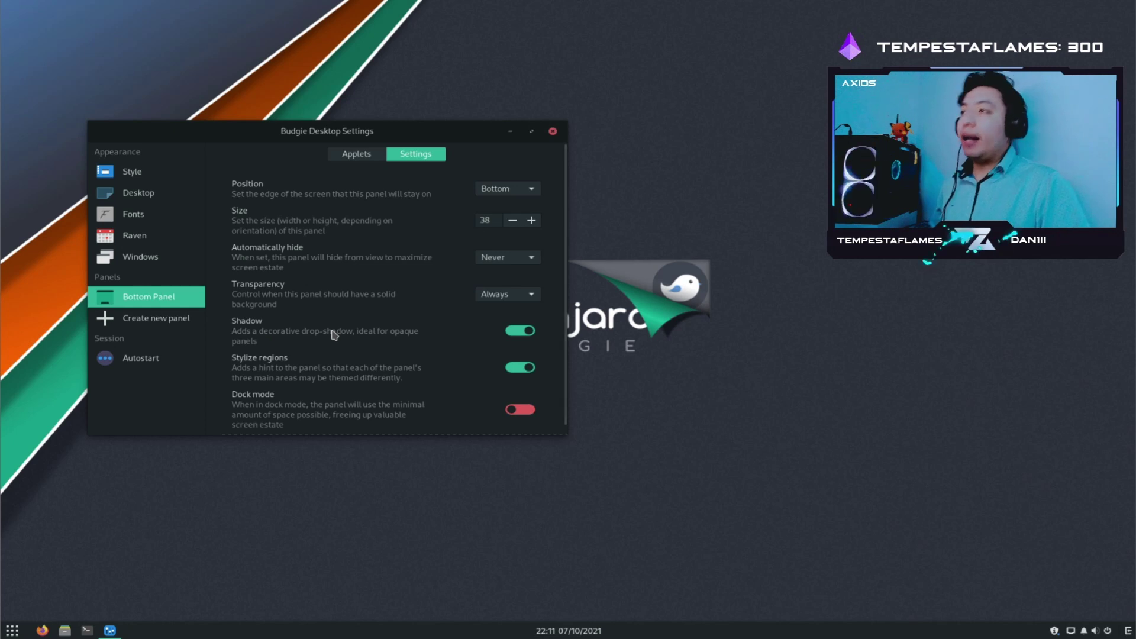
- Switch the bottom panel's dock mode on and off to compare both layouts, leaving it on
scroll(423, 385, down, 1)
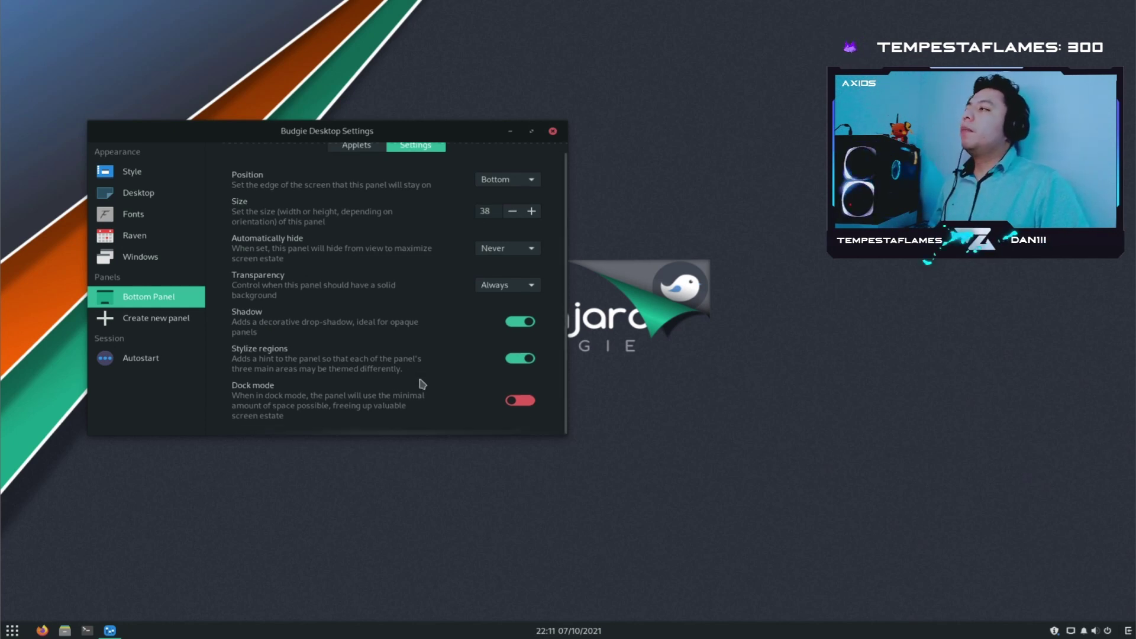
click(521, 401)
click(530, 402)
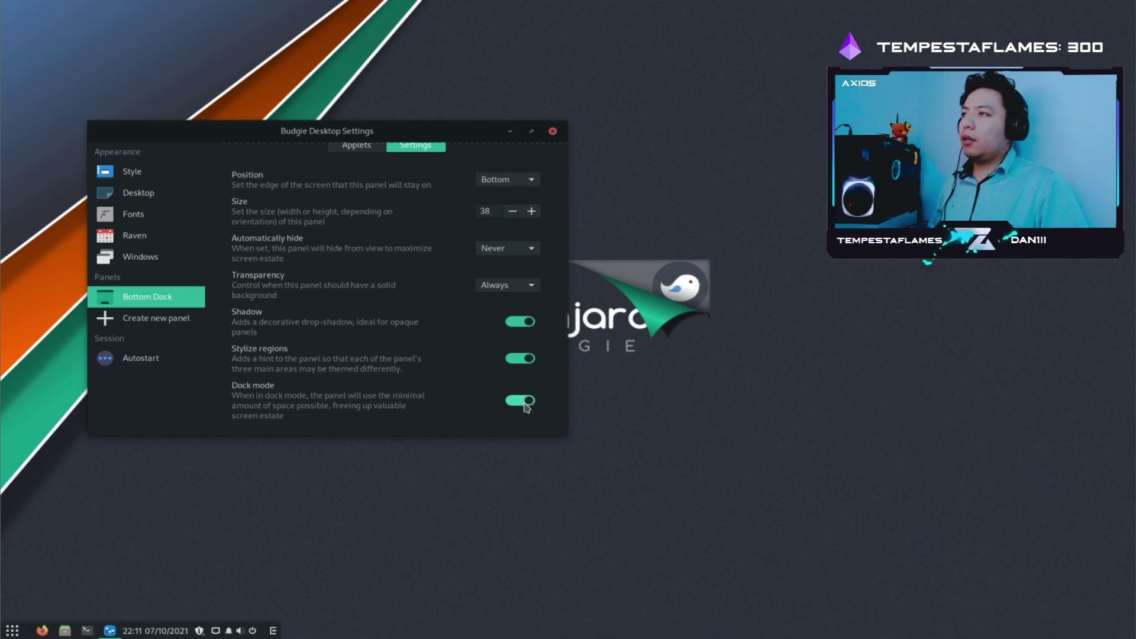
click(521, 402)
click(522, 402)
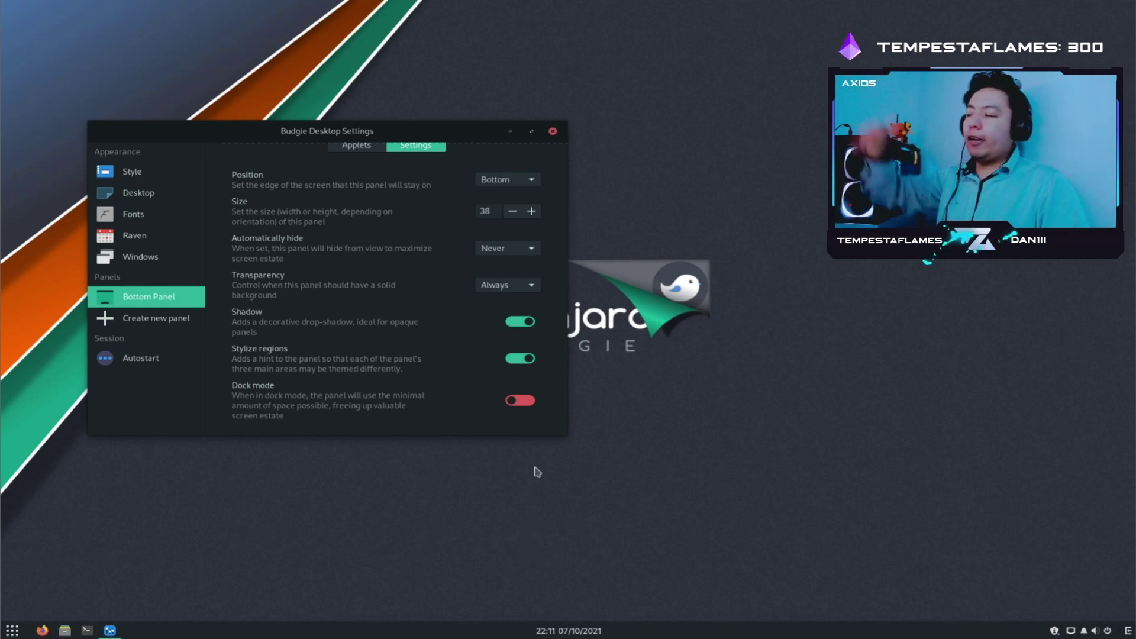
click(533, 405)
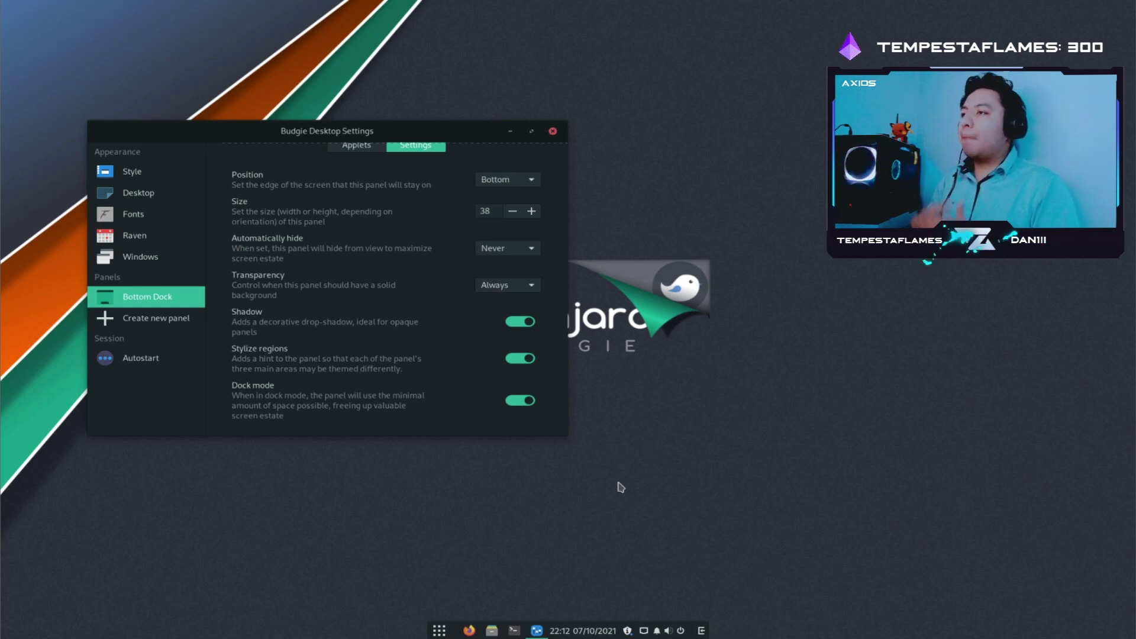
- Set the dock's size to 41 after trying 51, and turn dock mode off
click(532, 211)
click(532, 212)
click(533, 212)
triple_click(539, 213)
double_click(539, 213)
triple_click(538, 213)
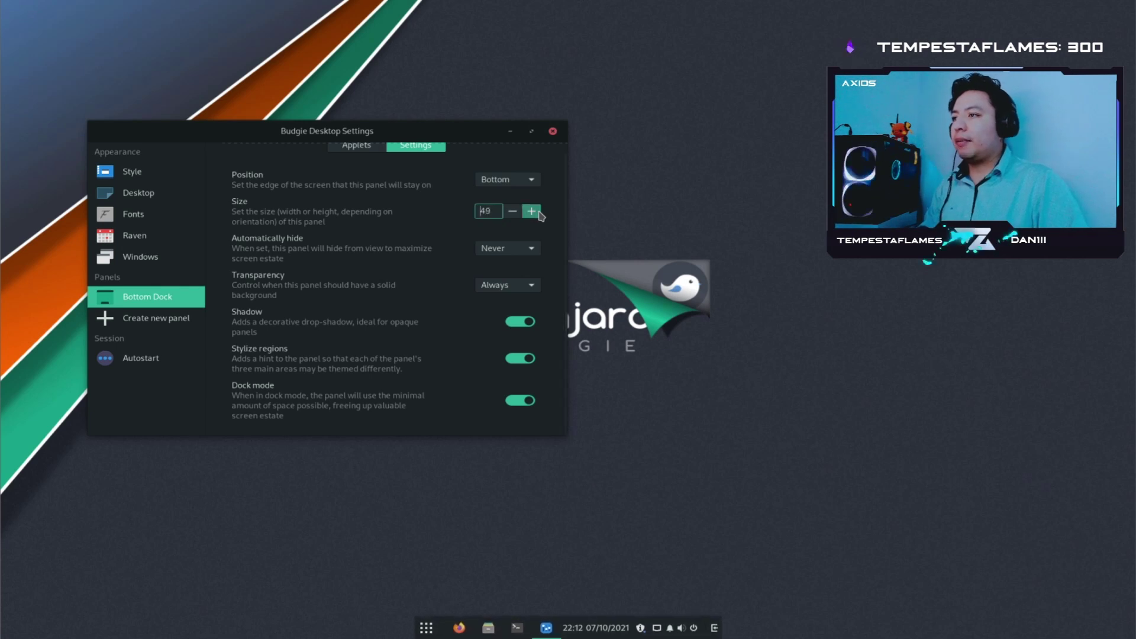
double_click(538, 213)
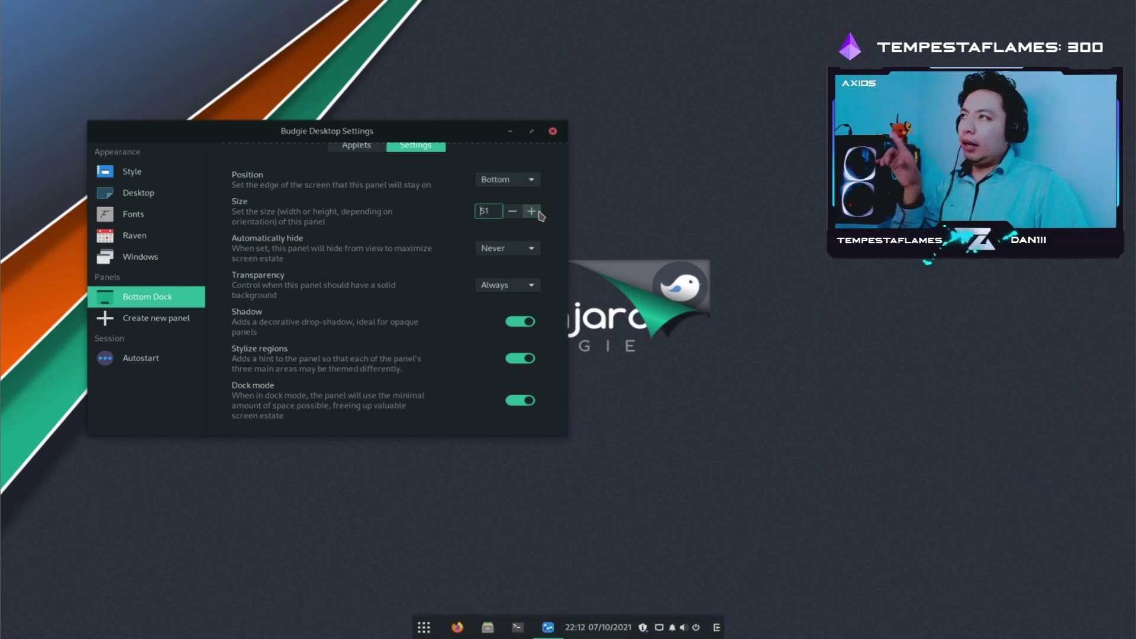
triple_click(513, 212)
triple_click(513, 212)
double_click(513, 212)
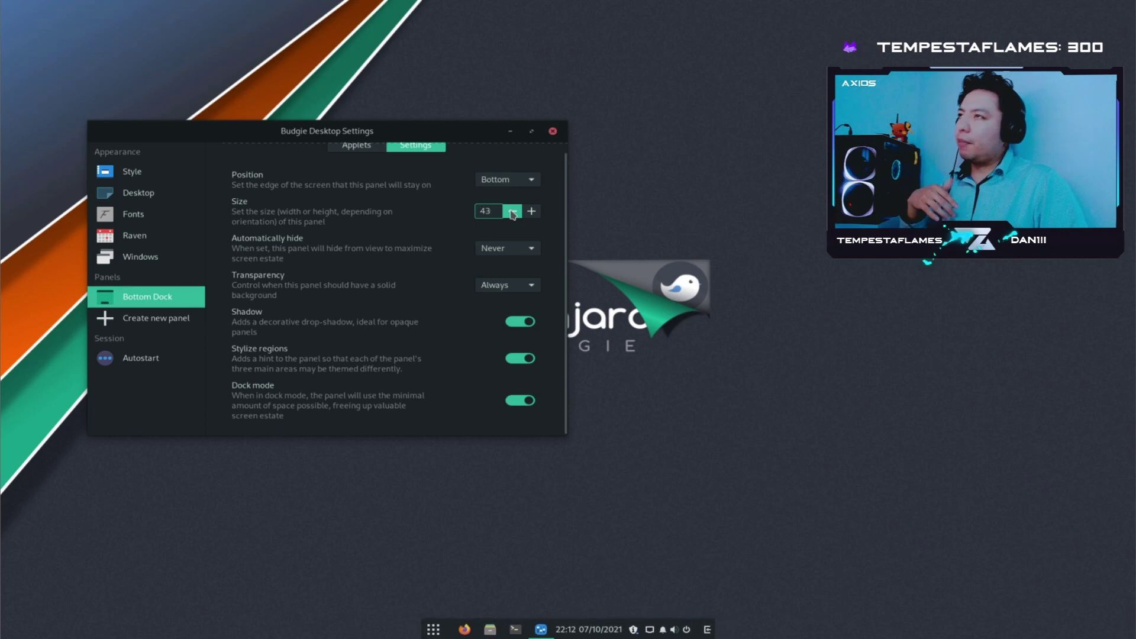
double_click(512, 212)
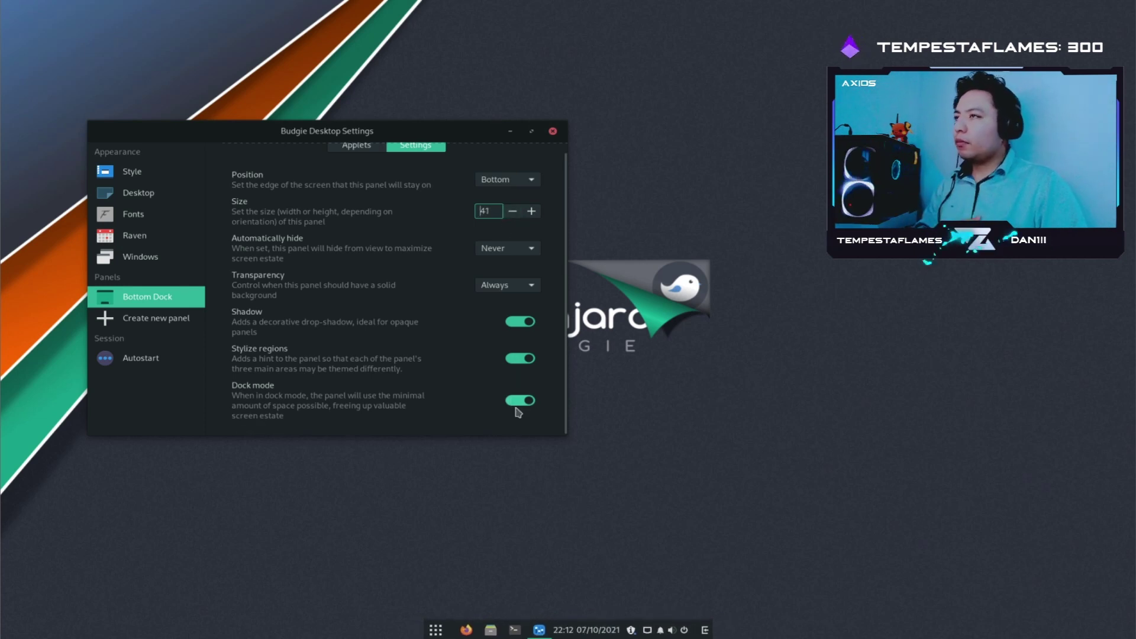
click(518, 407)
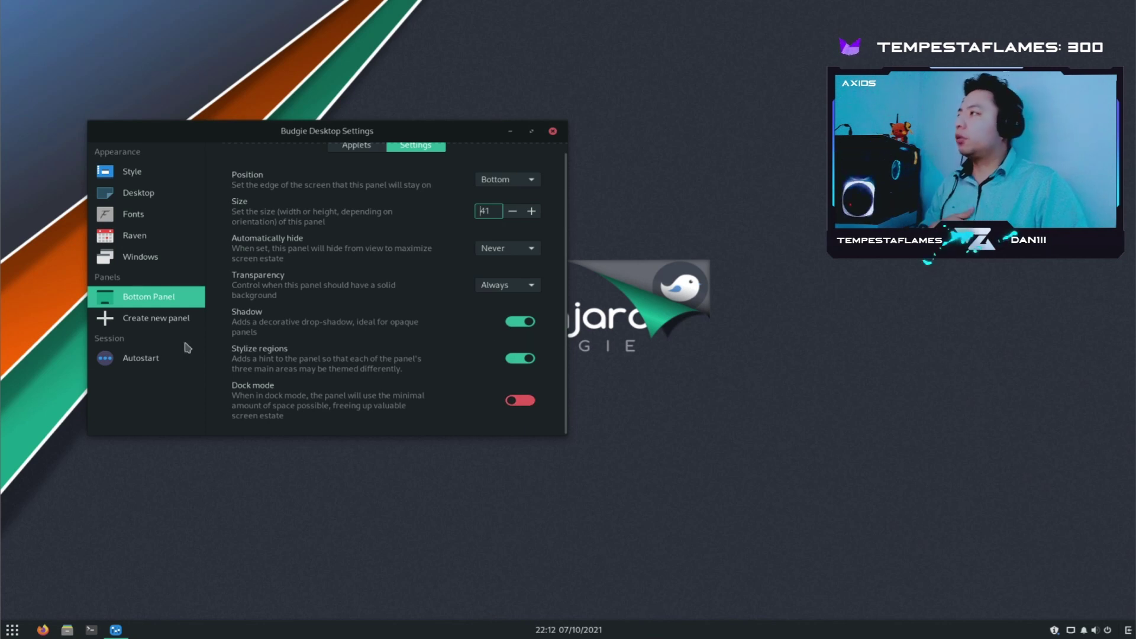
- Create a new empty panel and remove it again
click(148, 318)
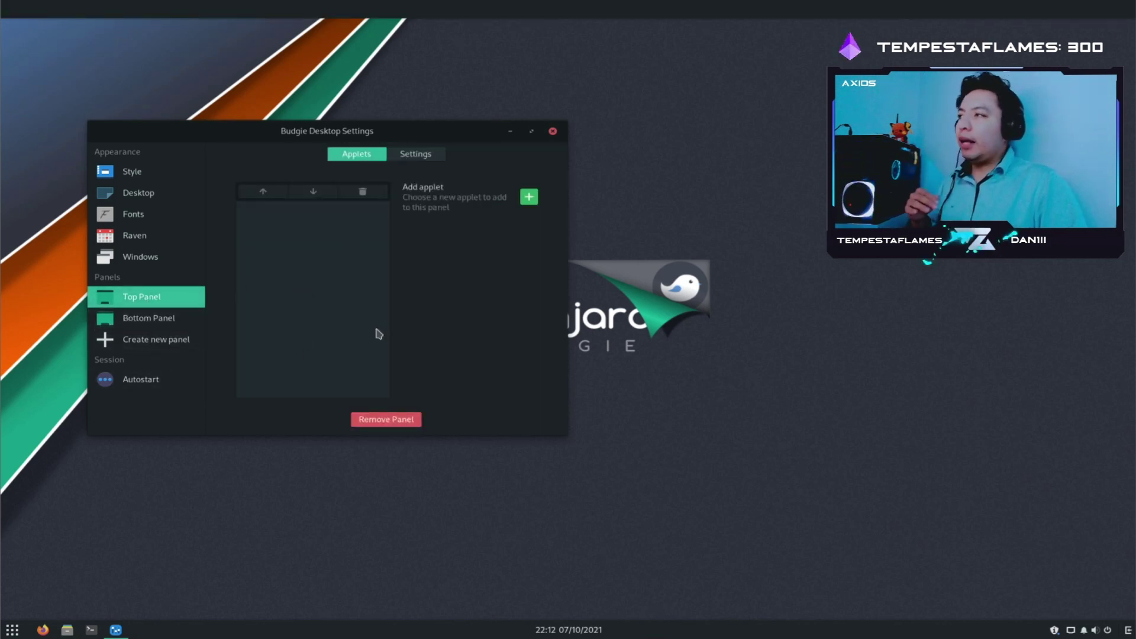
click(400, 422)
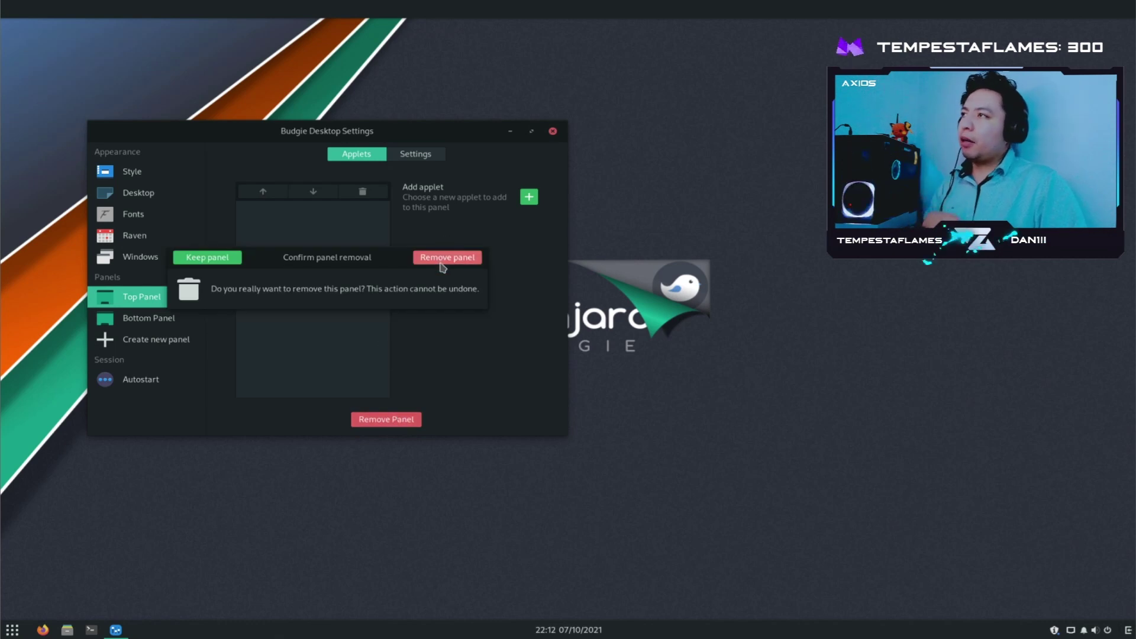
click(444, 257)
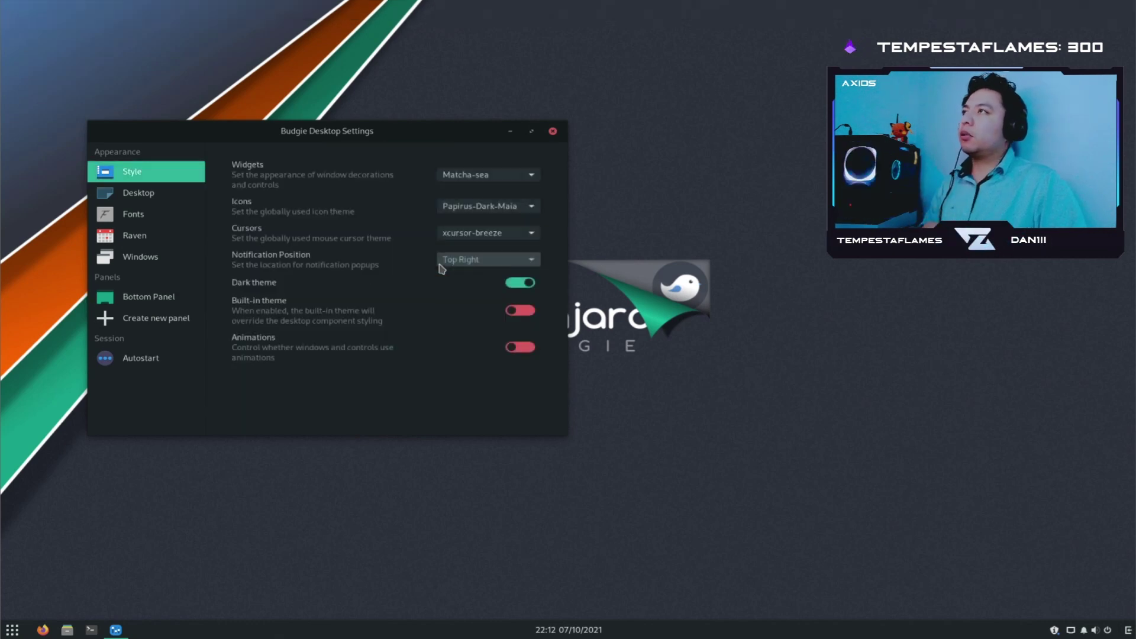
- Remove Manjaro Hello and check-aur from the autostart applications
click(154, 362)
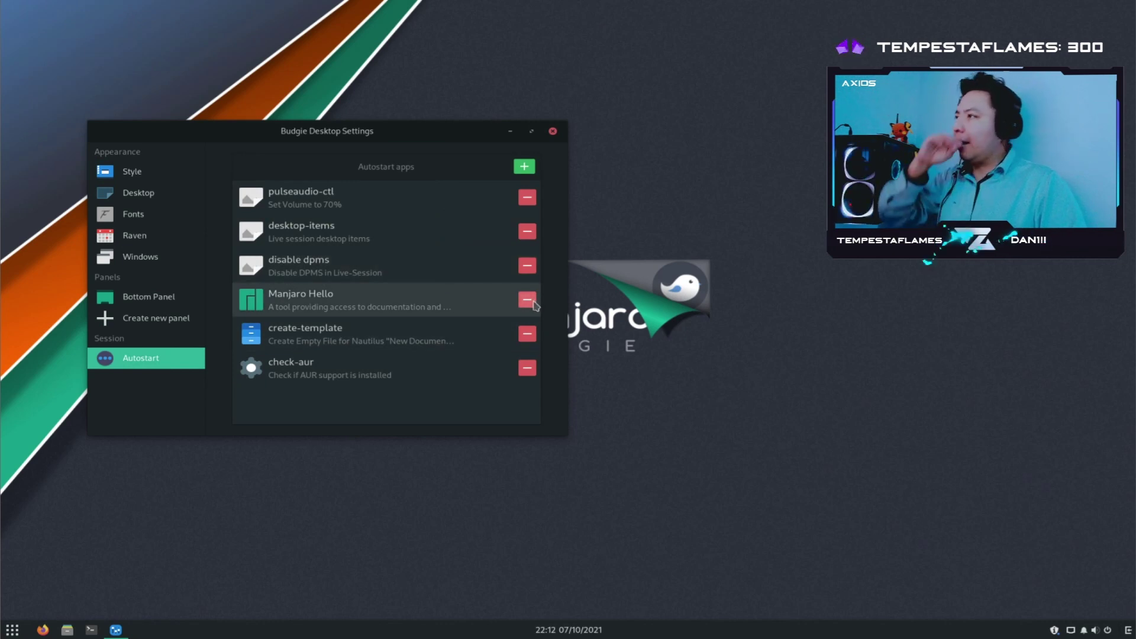
click(535, 304)
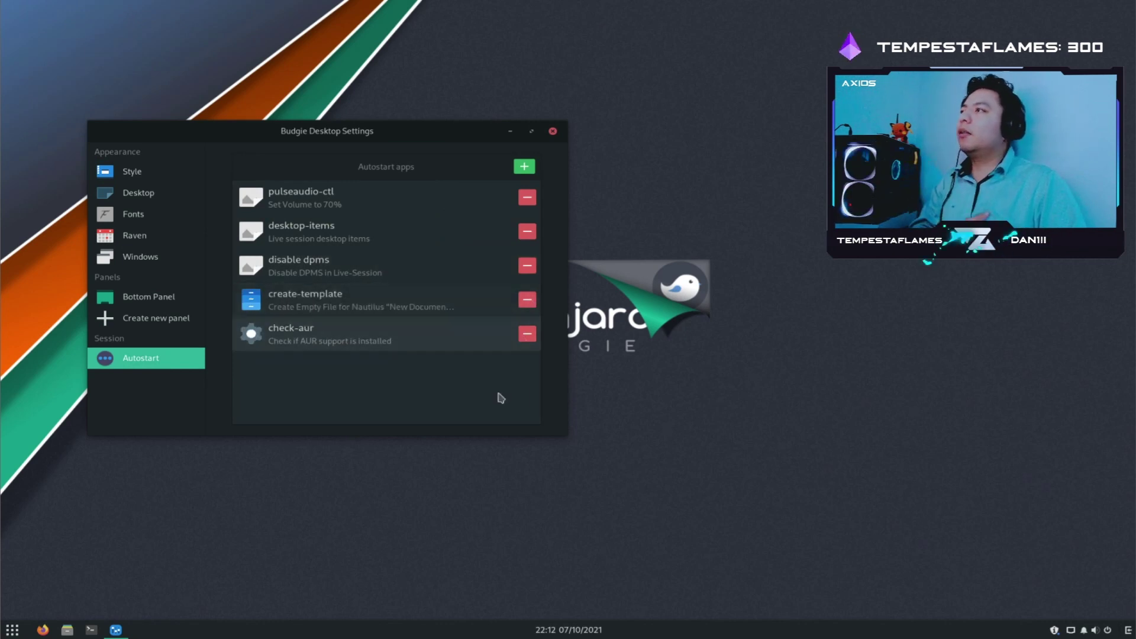
click(528, 335)
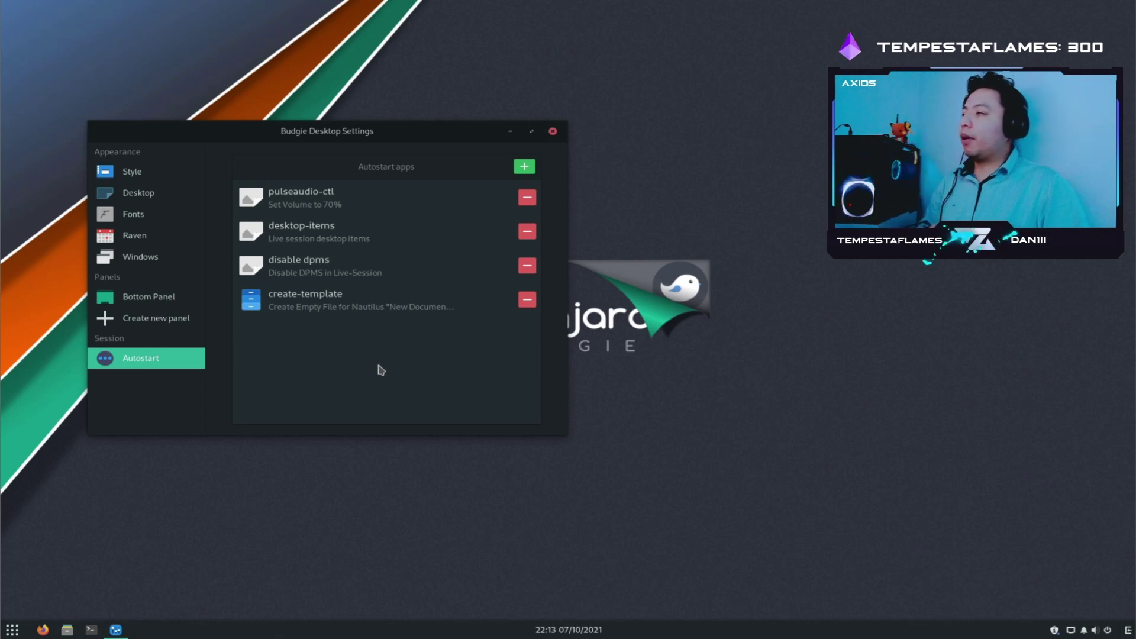
- Set the widget theme in the Style settings to Matcha-light-azul
click(138, 193)
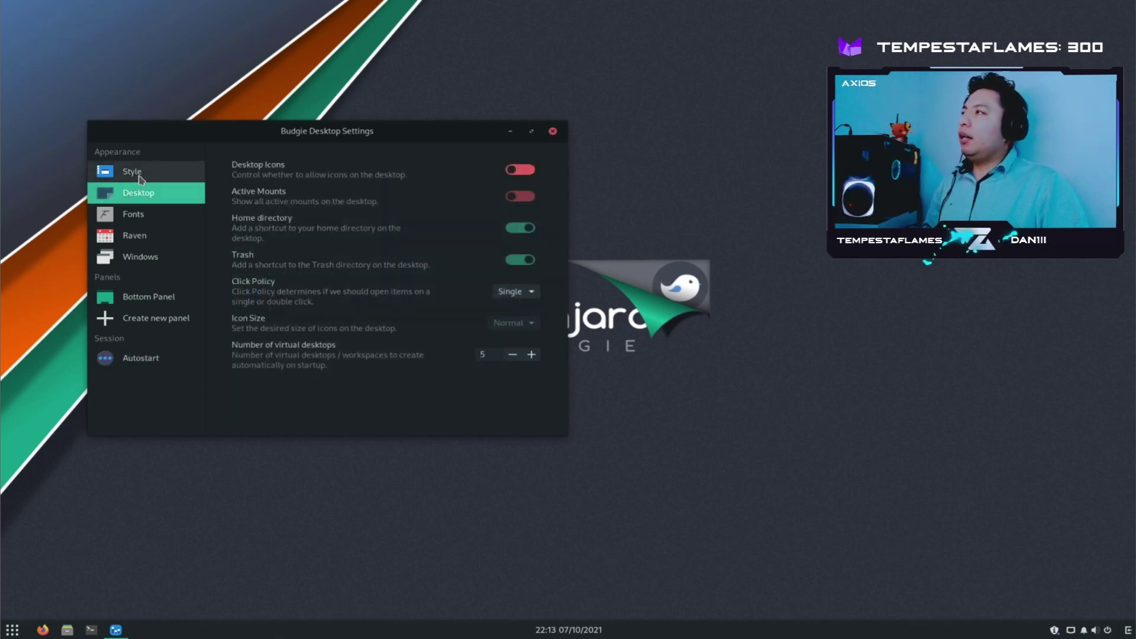
click(140, 178)
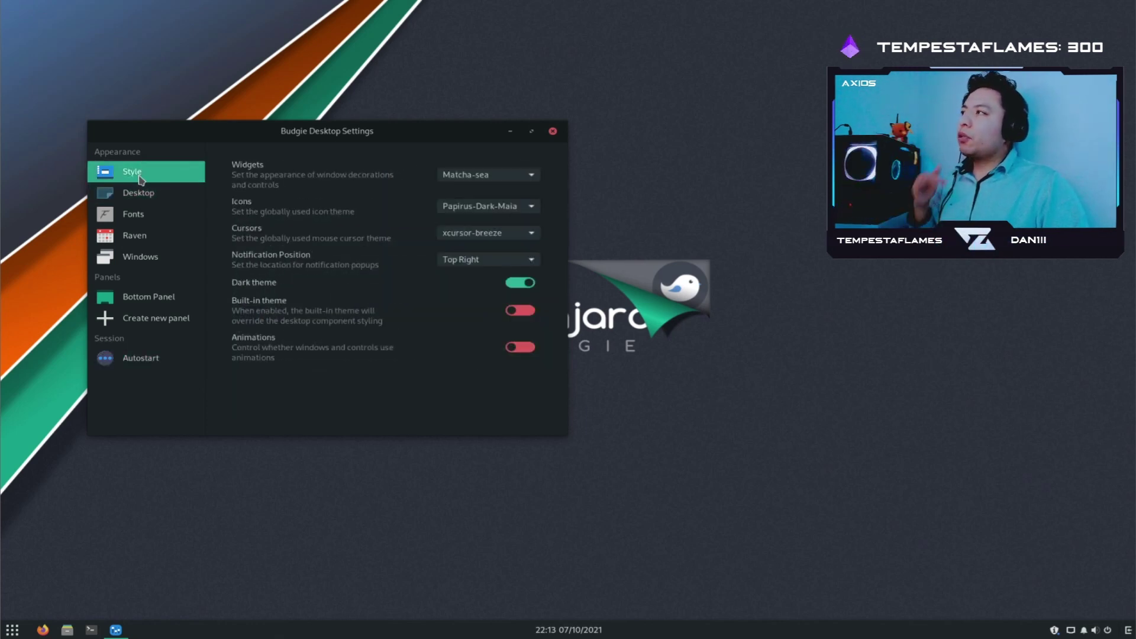
click(469, 177)
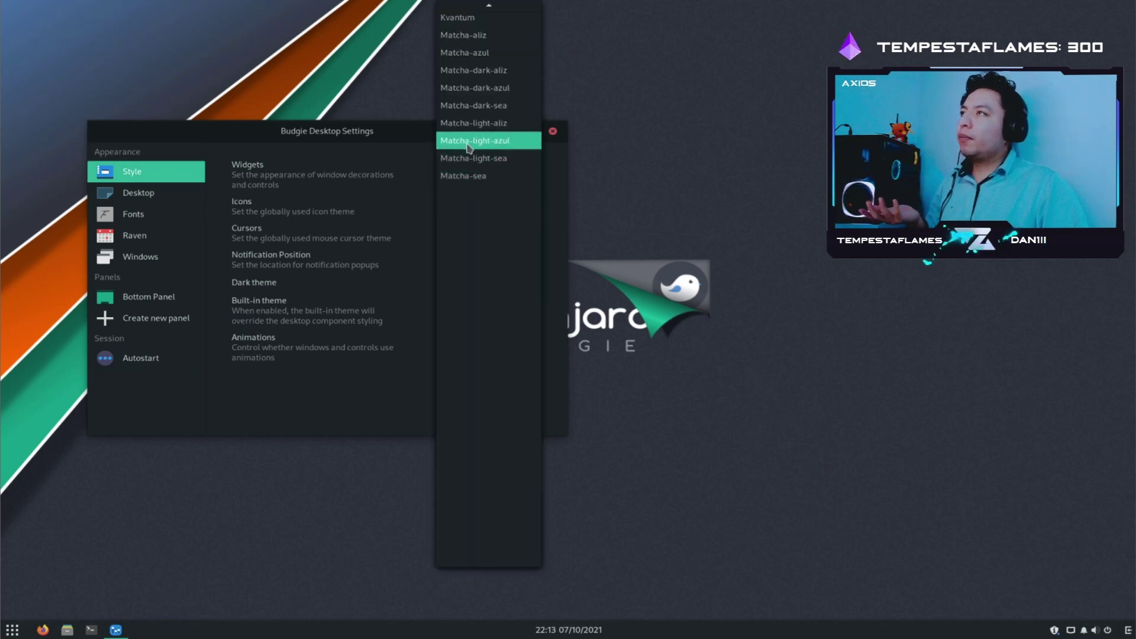
click(468, 142)
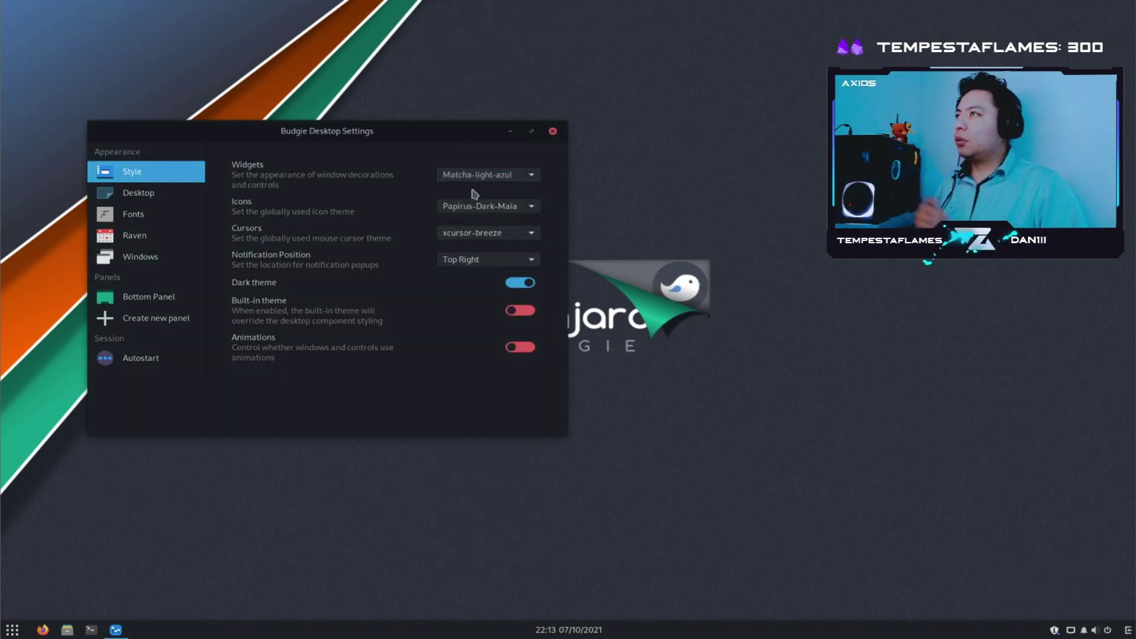
- Set the global icon theme to Papirus and close Budgie Desktop Settings
click(465, 207)
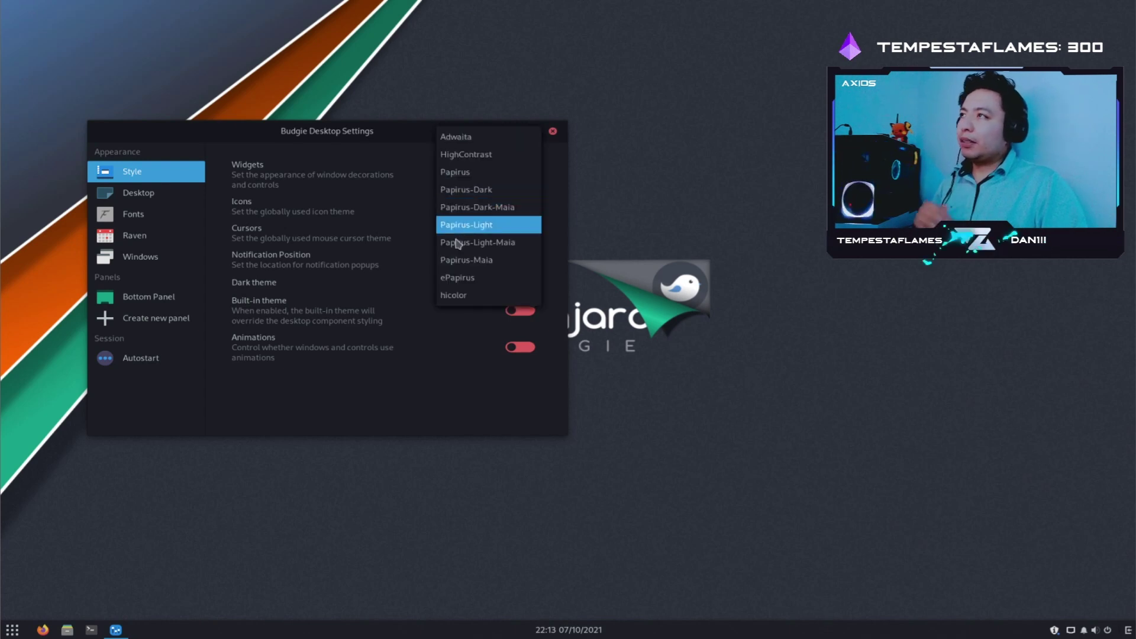
click(438, 240)
click(460, 211)
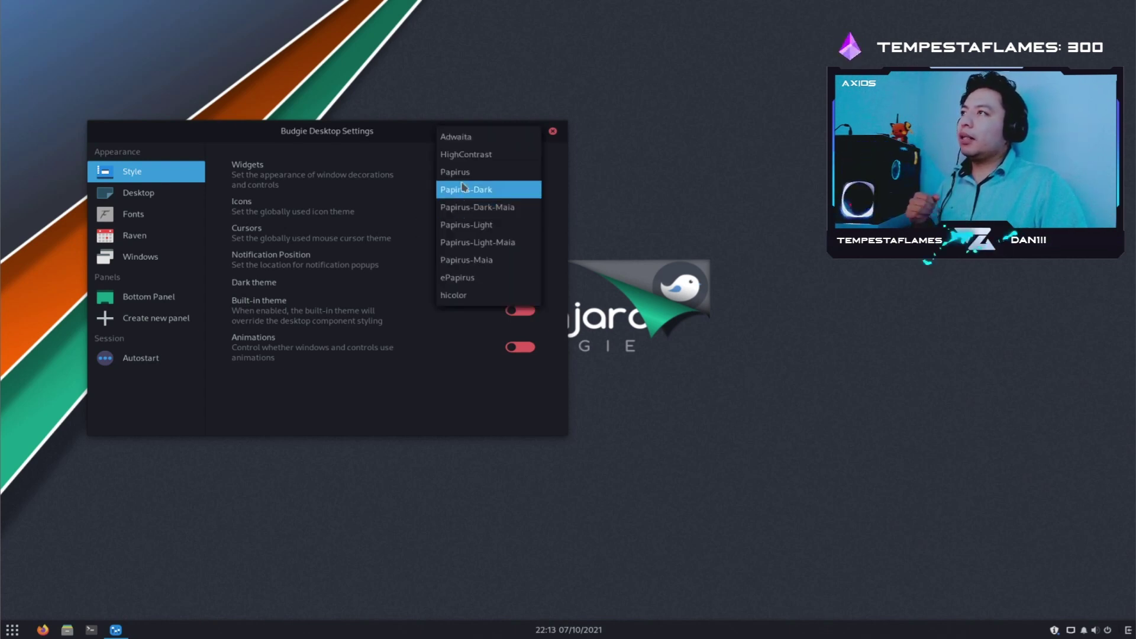
click(465, 174)
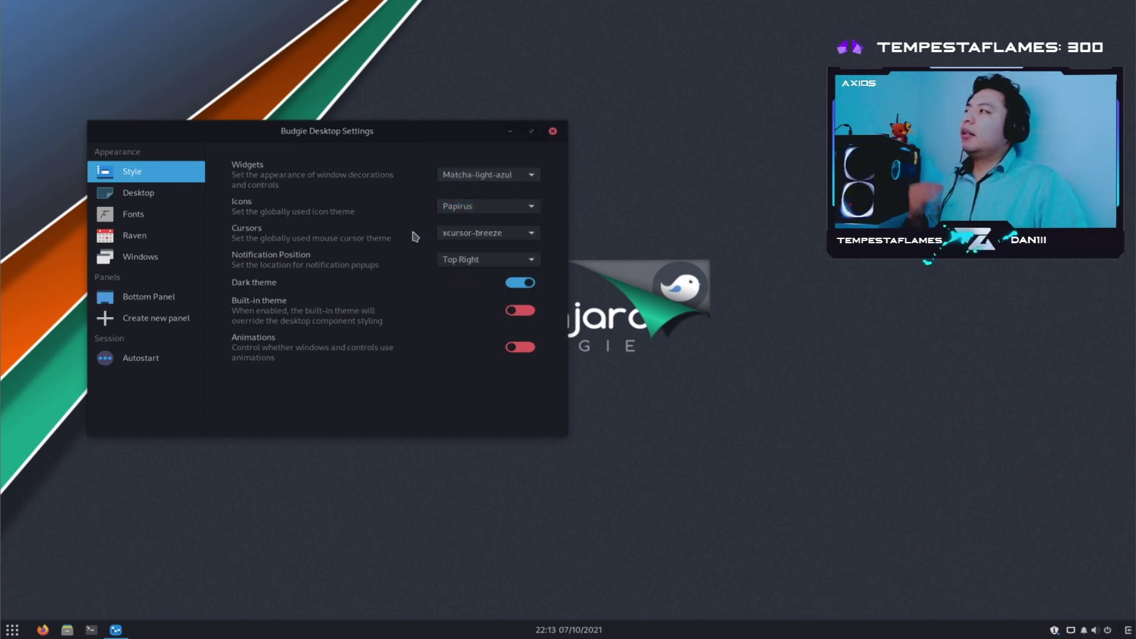
click(553, 131)
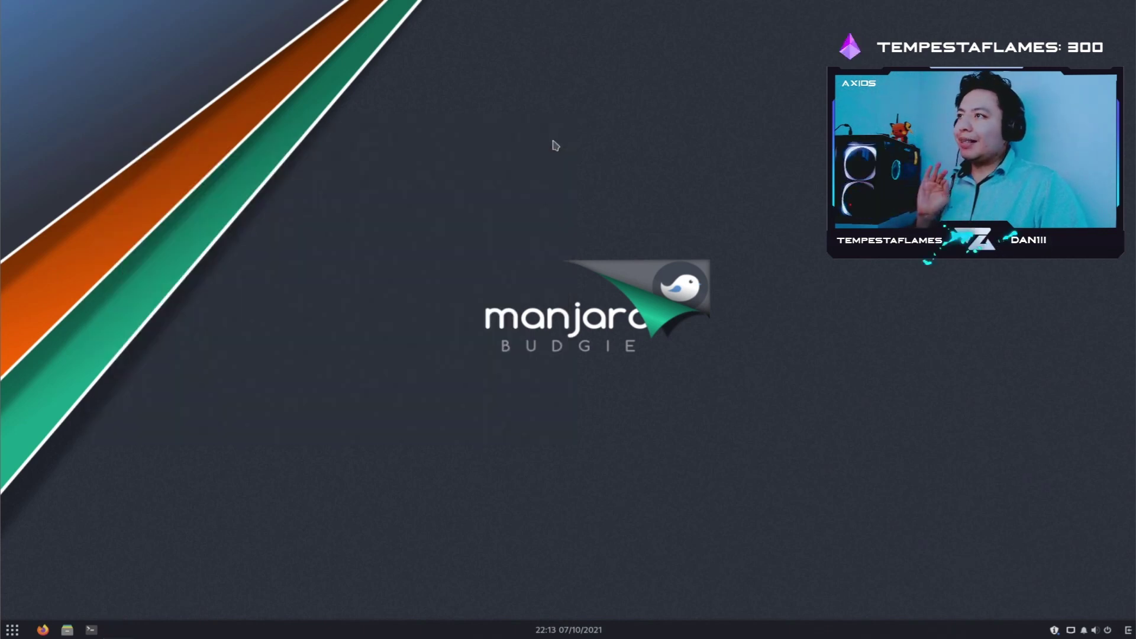
- Look through the complete list of installed applications and the Accessories category
click(20, 629)
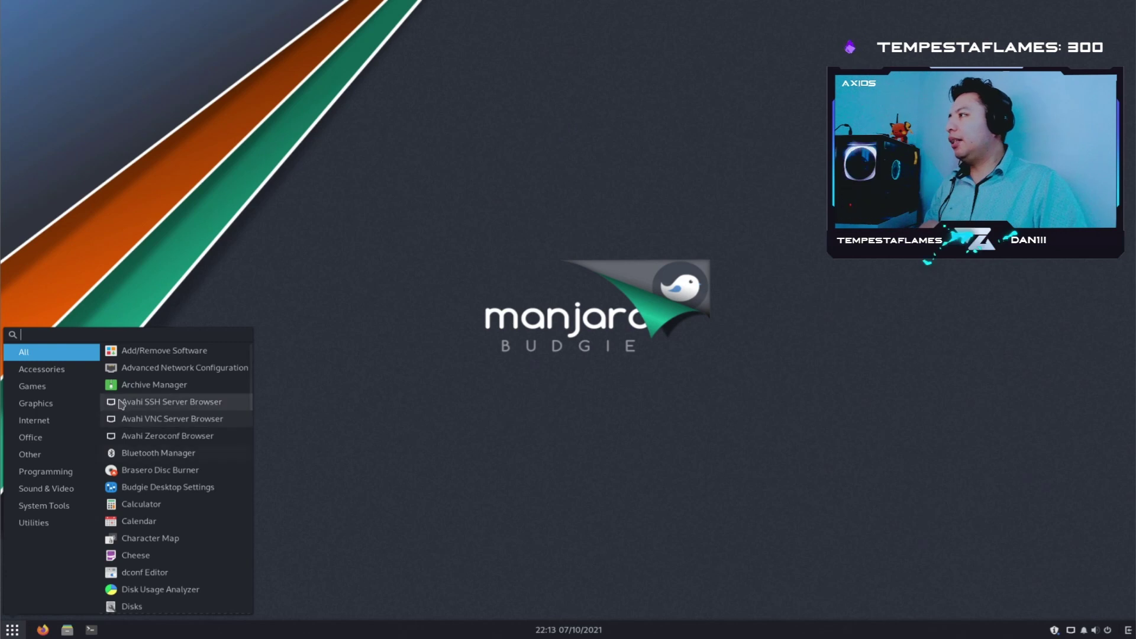
scroll(169, 379, down, 10)
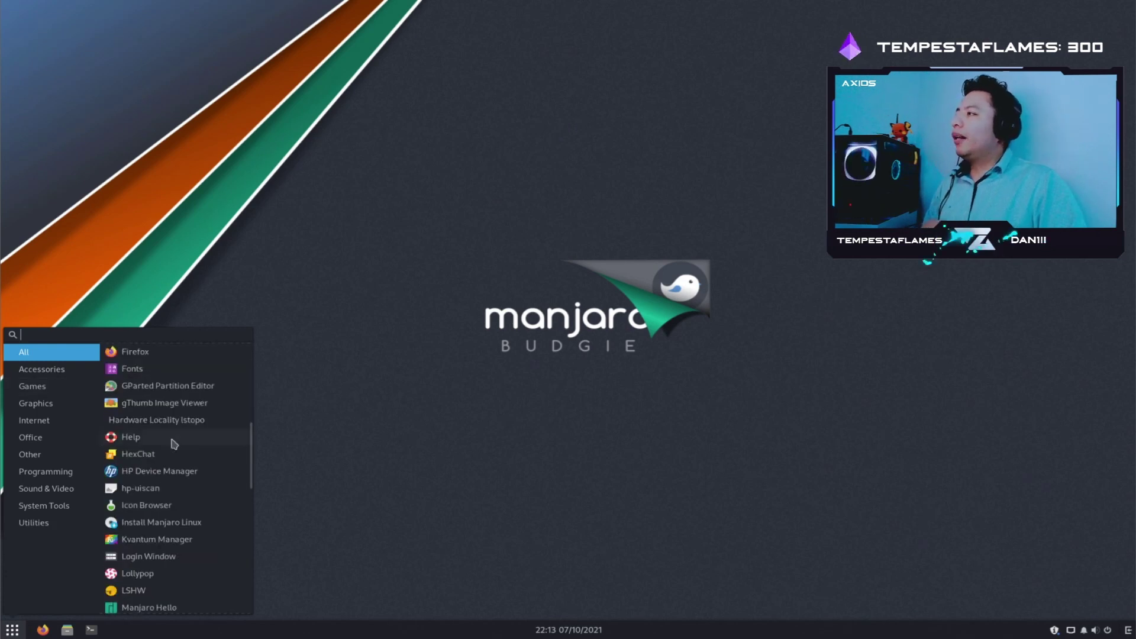
scroll(181, 444, down, 8)
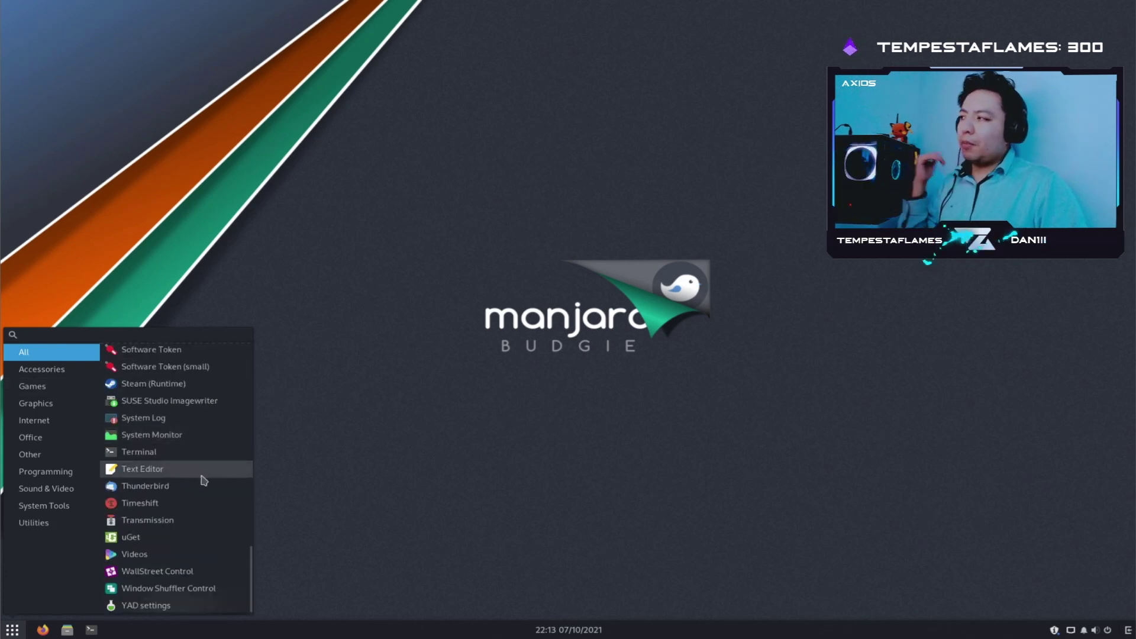
scroll(208, 476, up, 18)
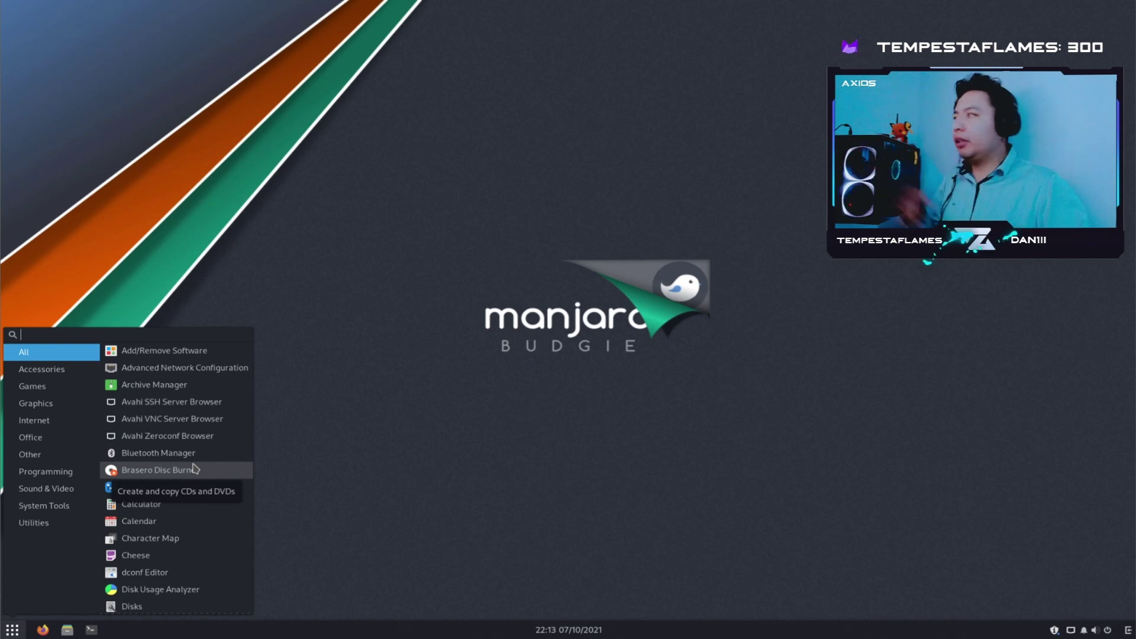
click(62, 373)
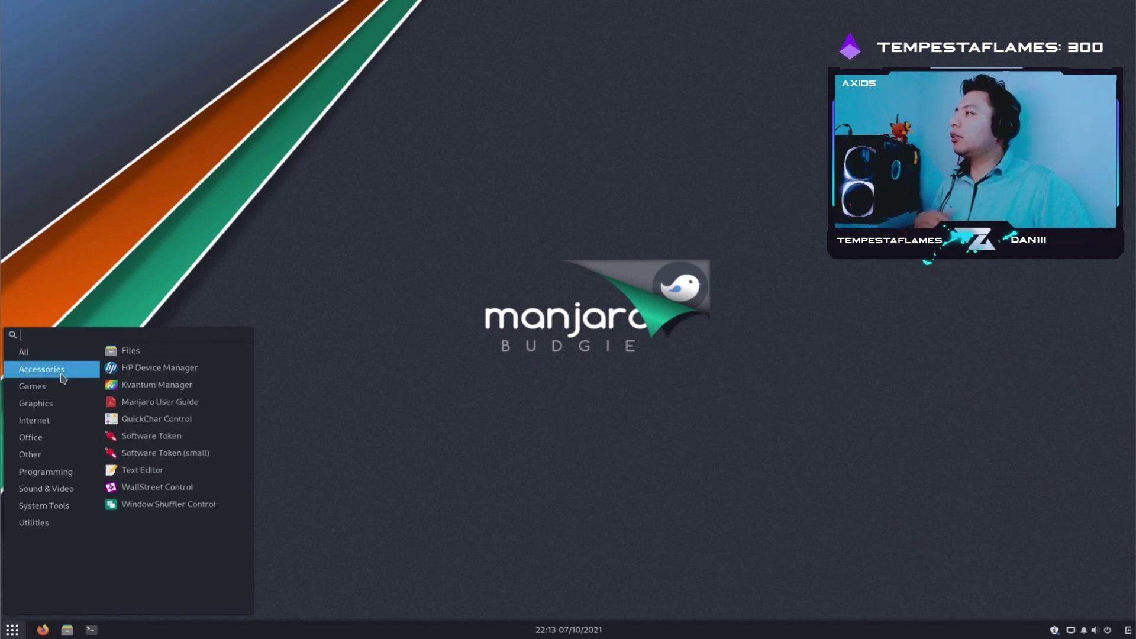
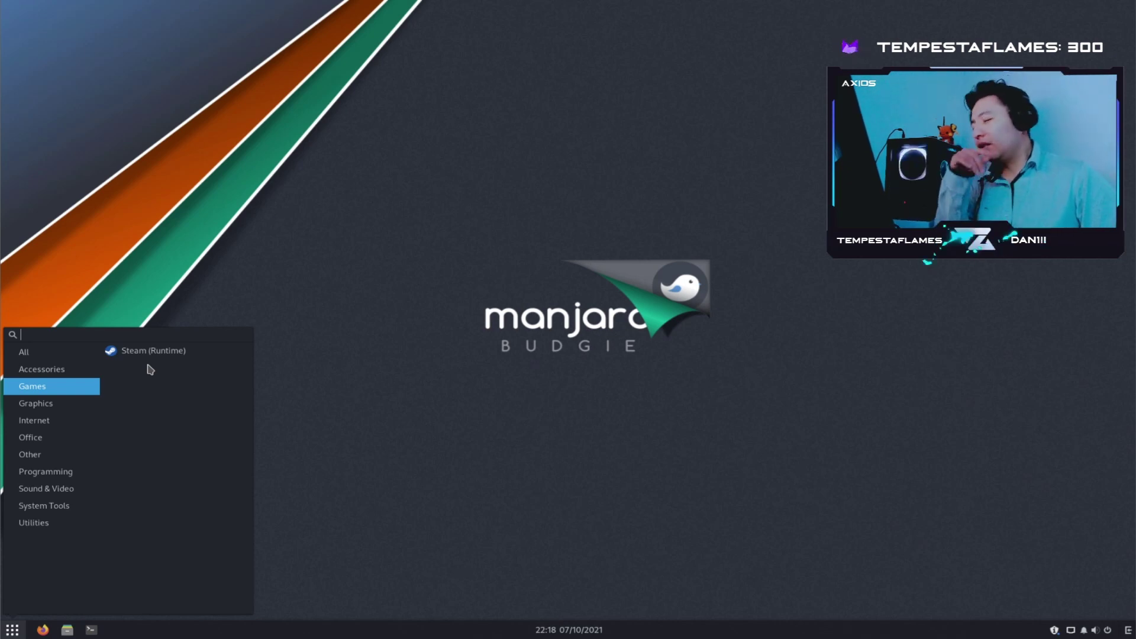
- Open gThumb Image Viewer from the Graphics applications to view it, and close it again
click(71, 408)
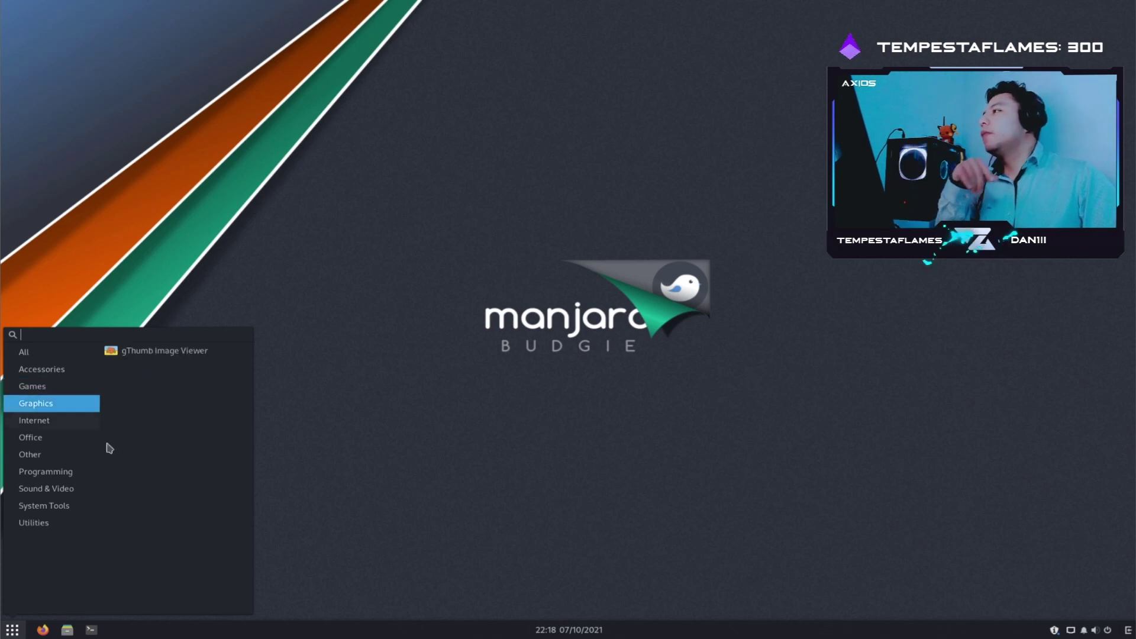
click(167, 352)
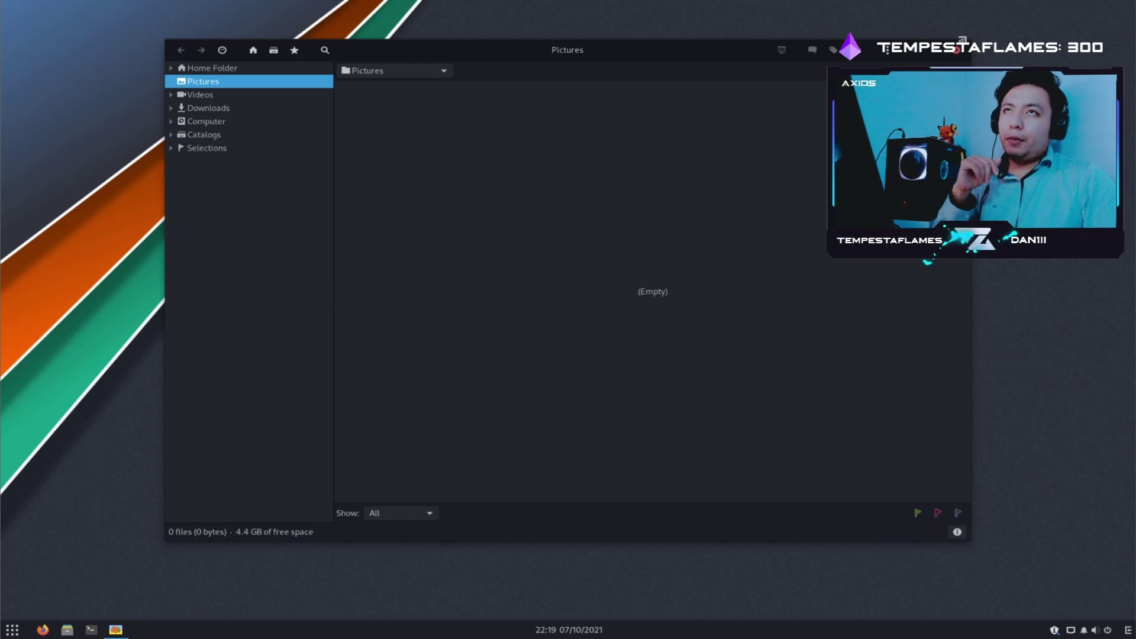
click(965, 53)
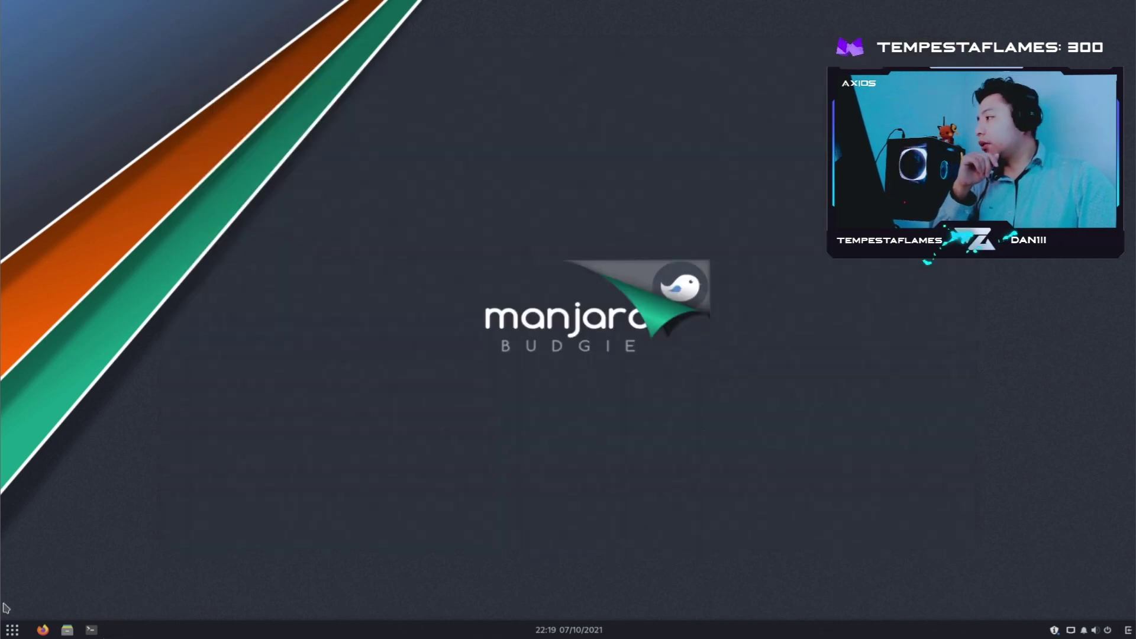
- Launch HexChat from the Internet applications and connect to the freenode network
click(11, 629)
click(64, 420)
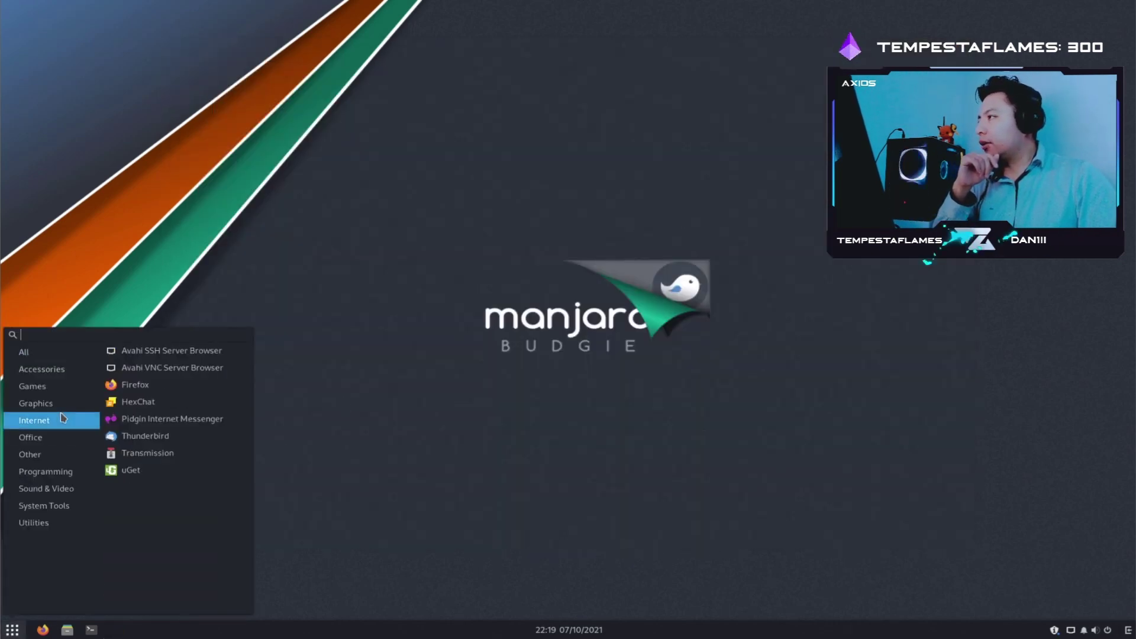
click(59, 413)
click(60, 419)
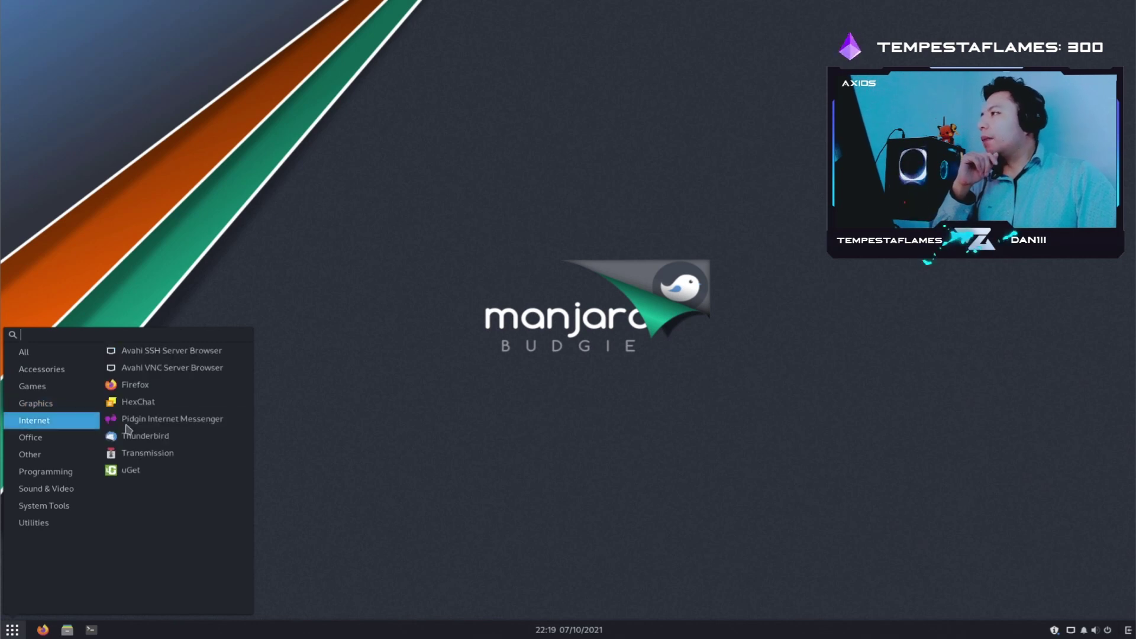
click(165, 406)
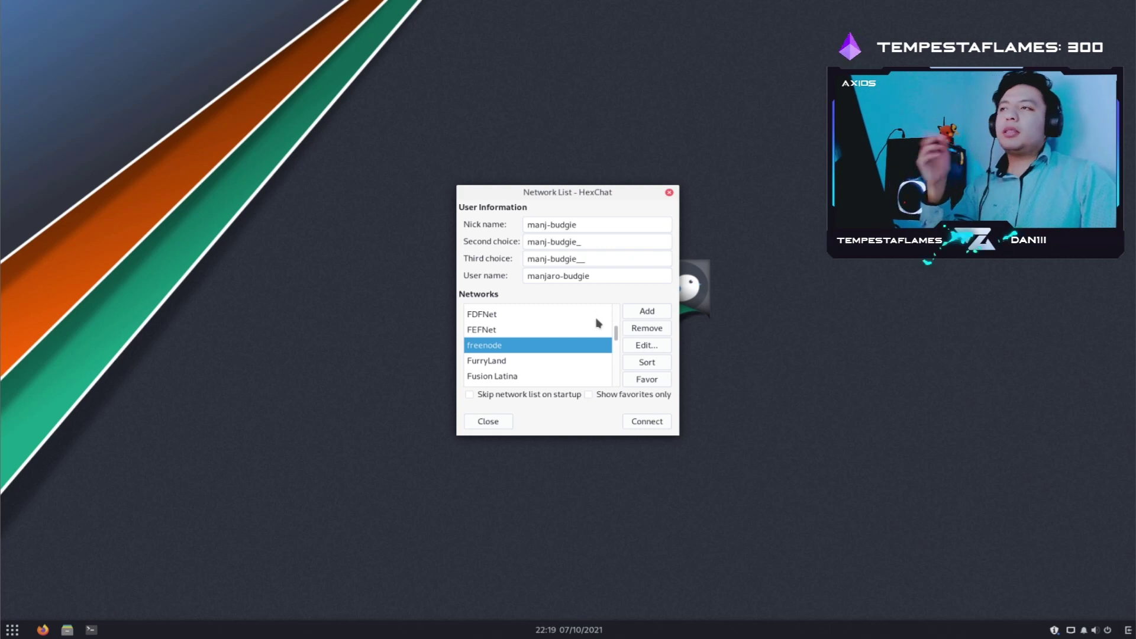
click(648, 422)
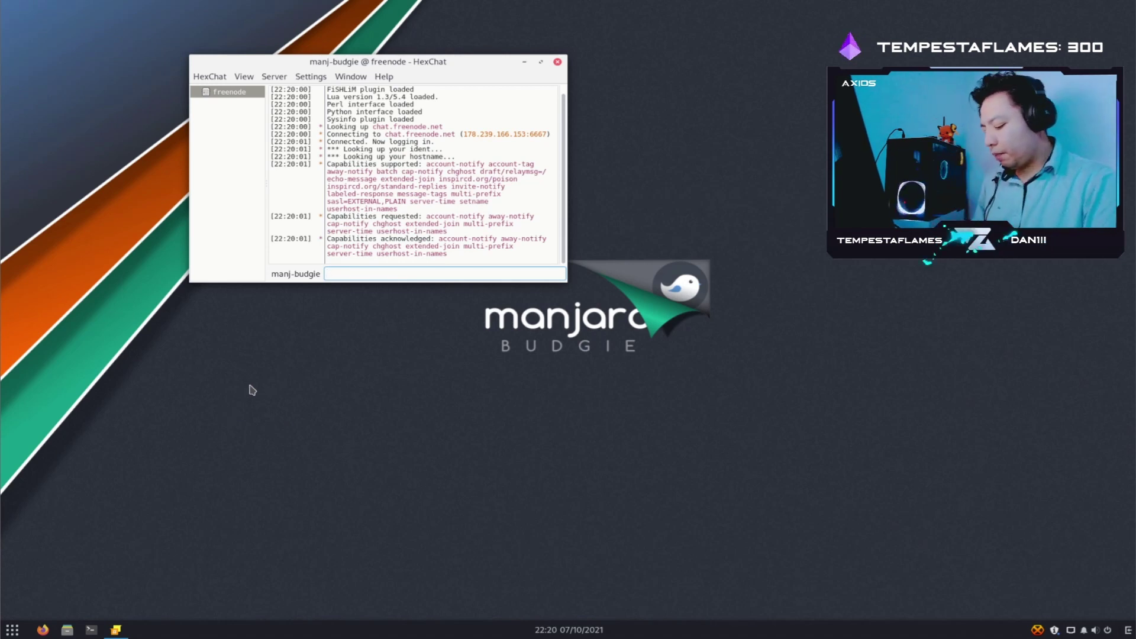
- Enter "hola" as text on the freenode server and send the message "guien habla espaniol" in the #manjaro-talk channel
text(hola)
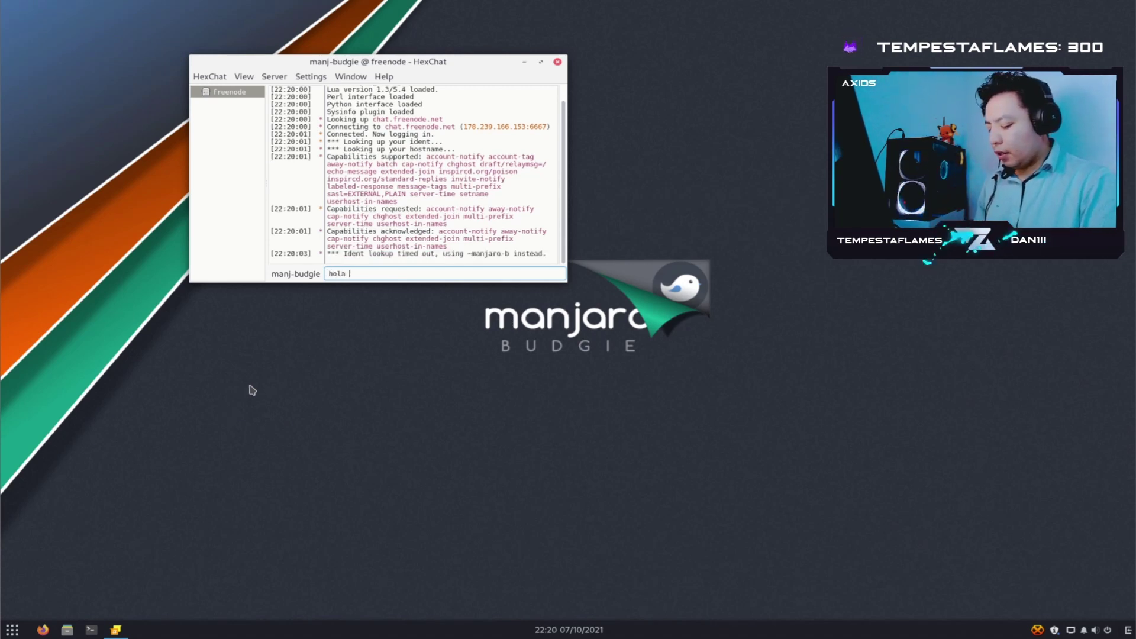
text( gui)
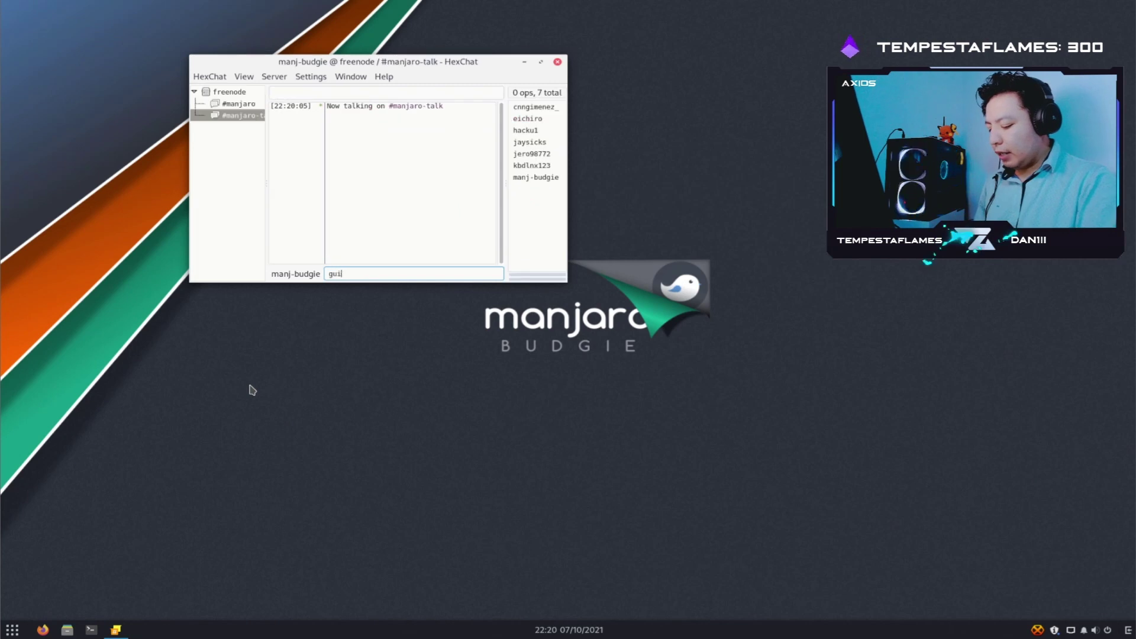
text(en habla espa;o)
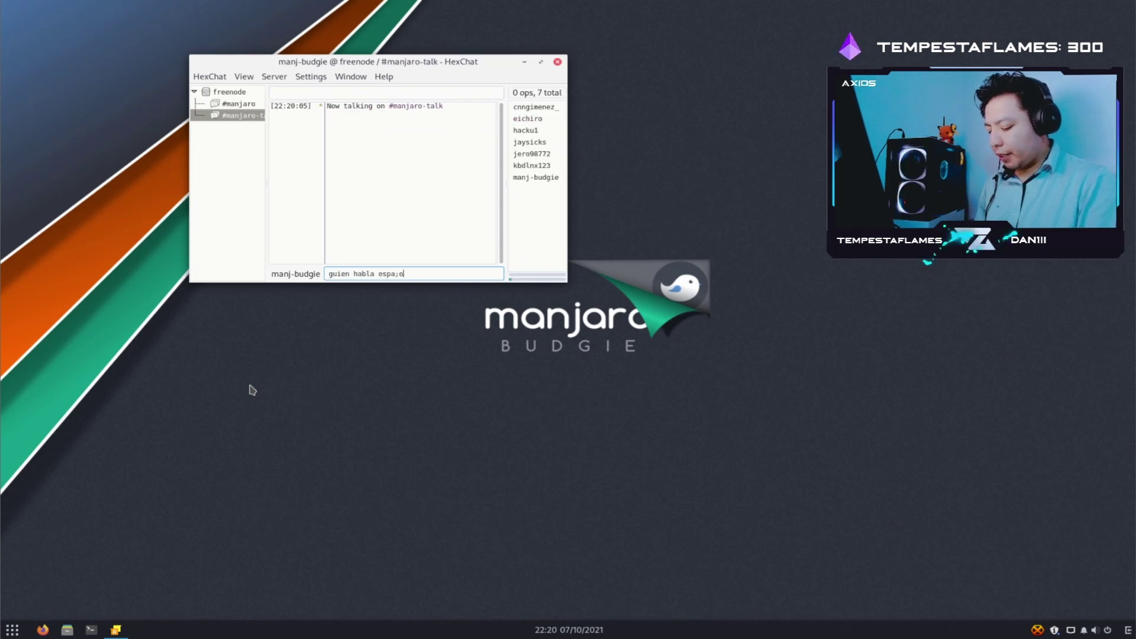
key(BackSpace)
key(BackSpace)
key(BackSpace)
key(BackSpace)
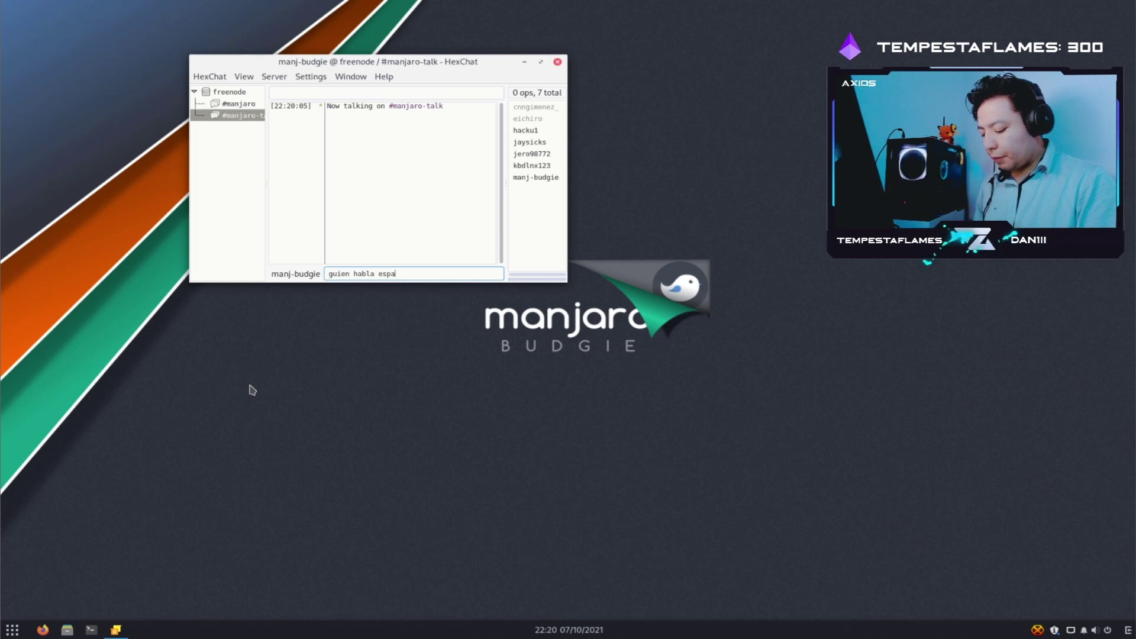
text(nio)
key(BackSpace)
key(BackSpace)
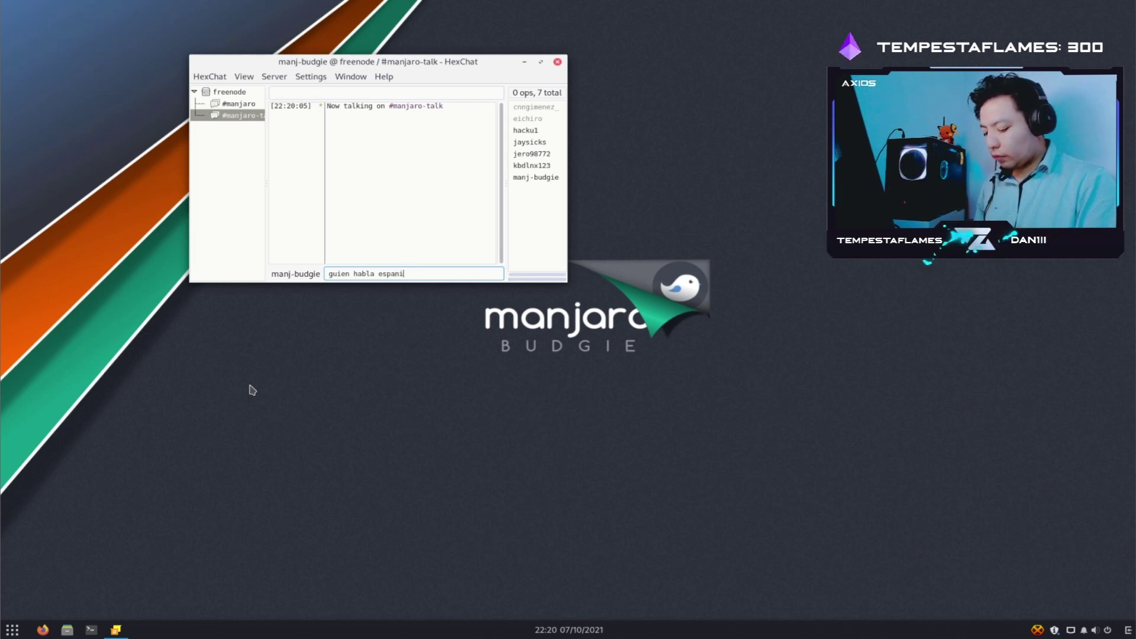
text(ol)
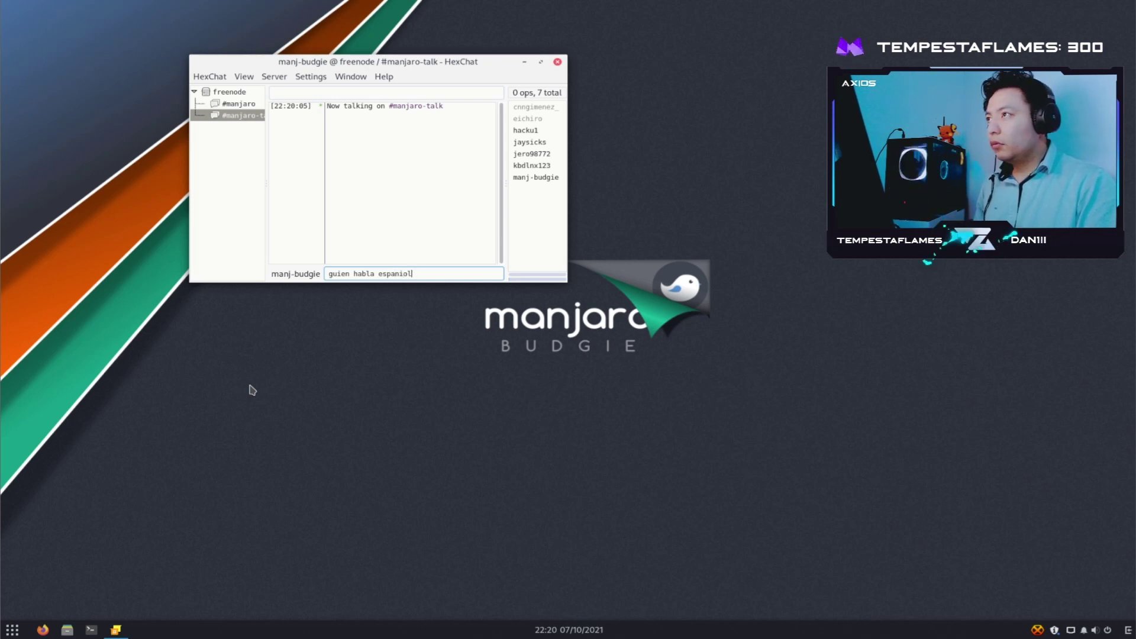
key(Return)
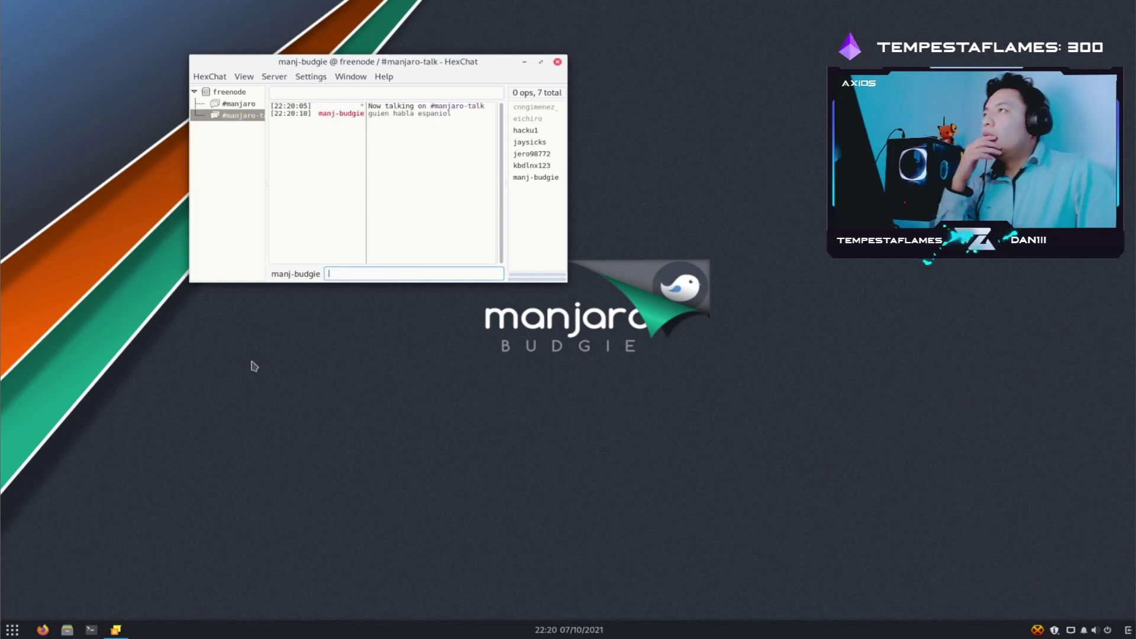
- Launch Pidgin Internet Messenger from the Internet applications
click(5, 633)
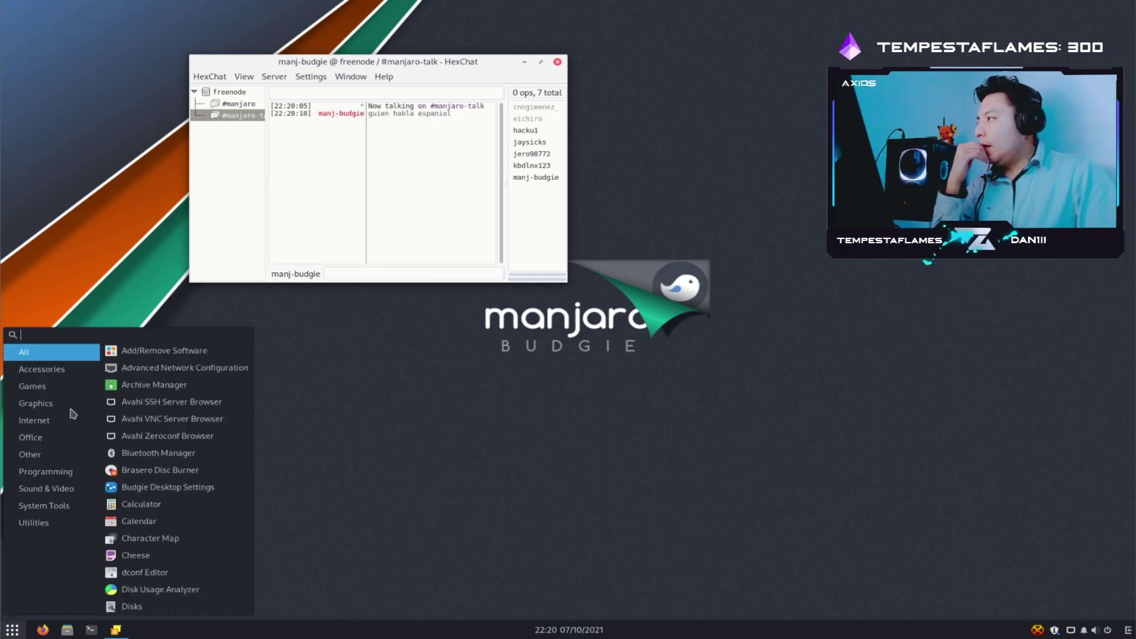
click(55, 437)
click(36, 420)
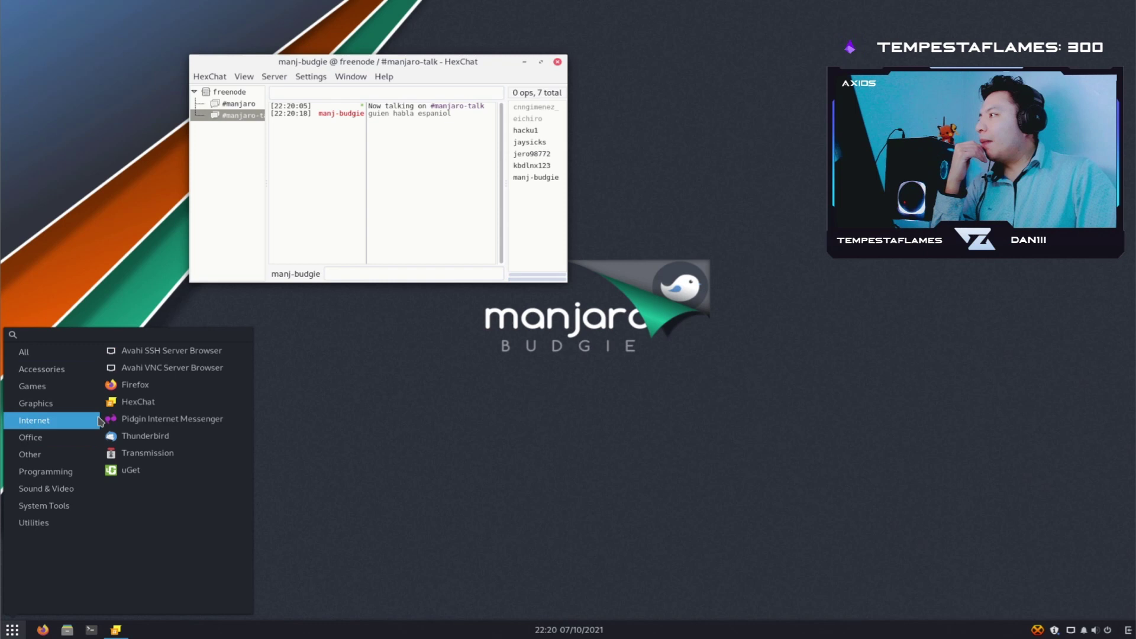
click(141, 420)
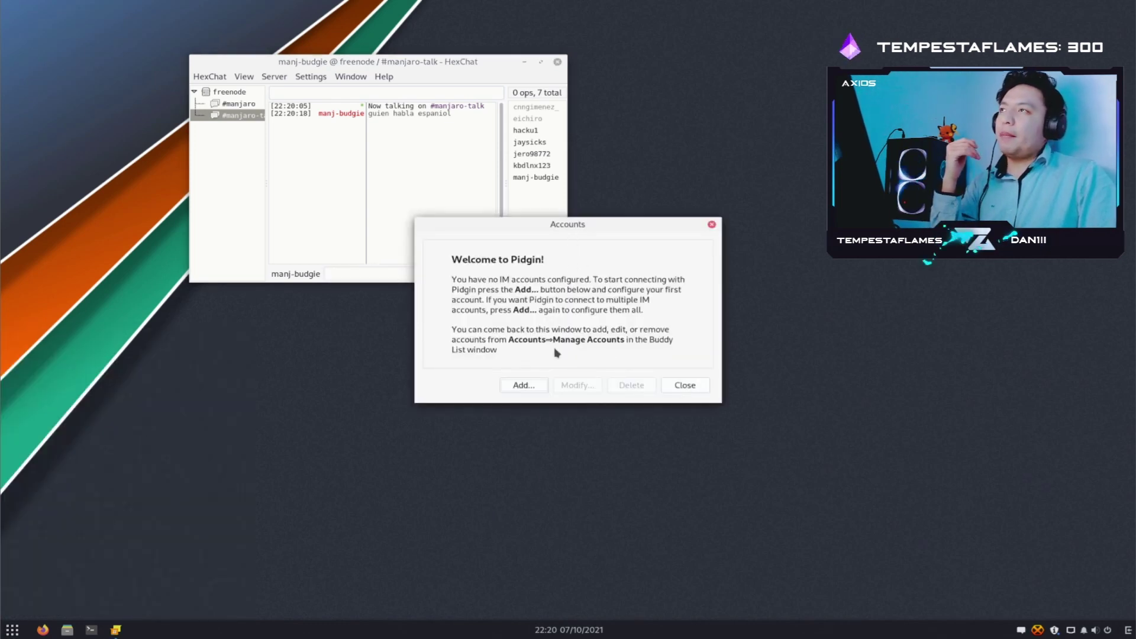
- Add an IRC account in Pidgin on the irc.libera.chat server, entering the account username
click(524, 386)
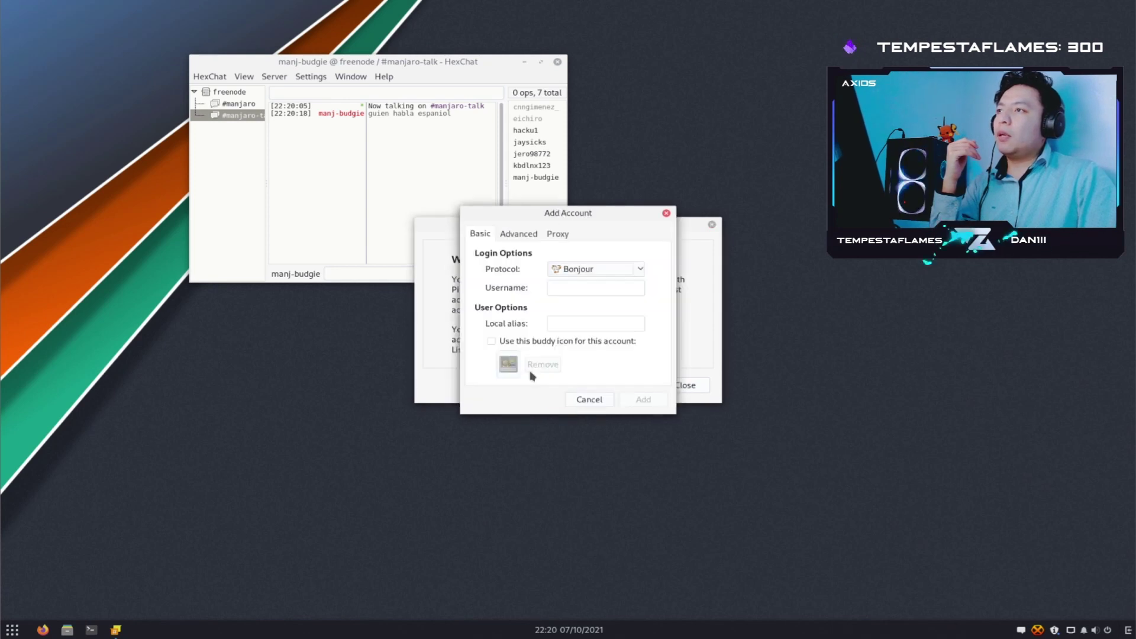
click(585, 267)
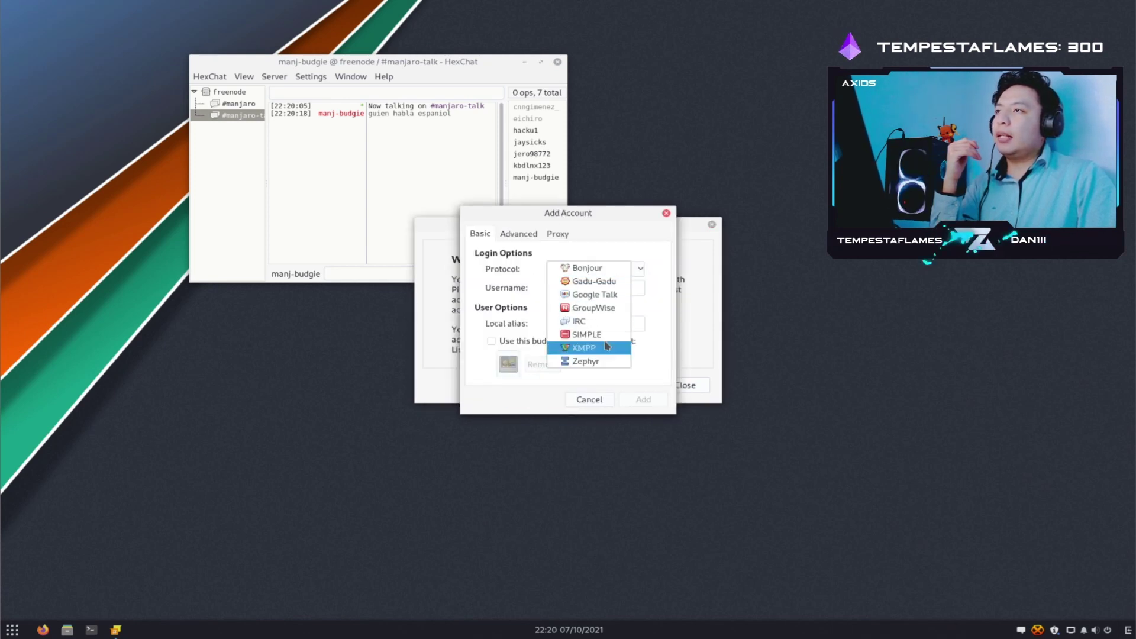
click(601, 321)
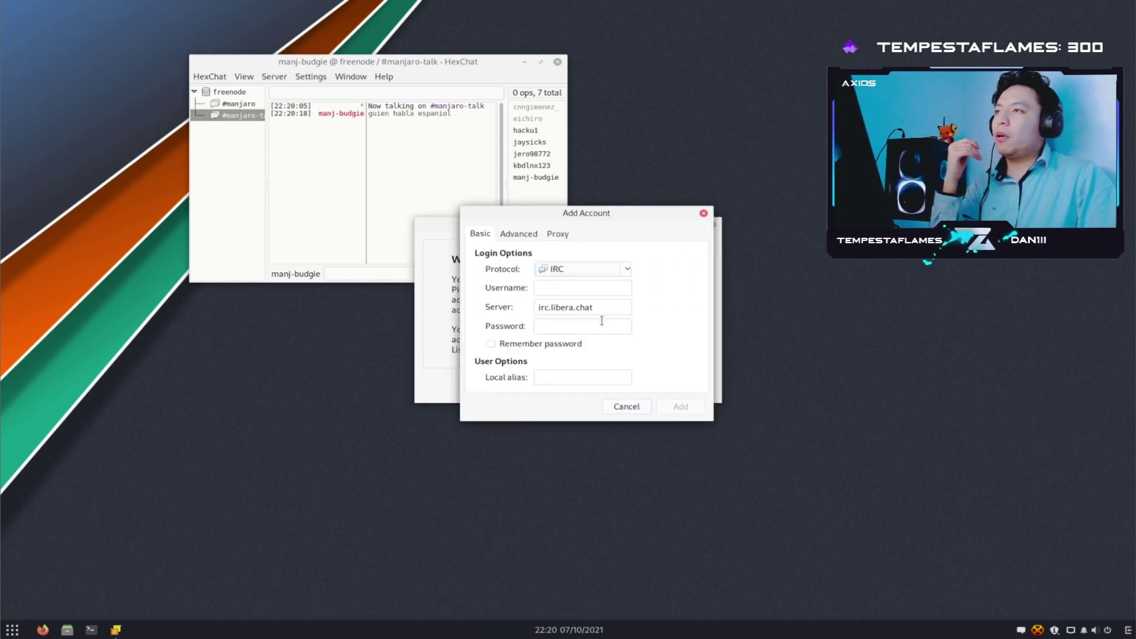
click(553, 290)
text(zatiel)
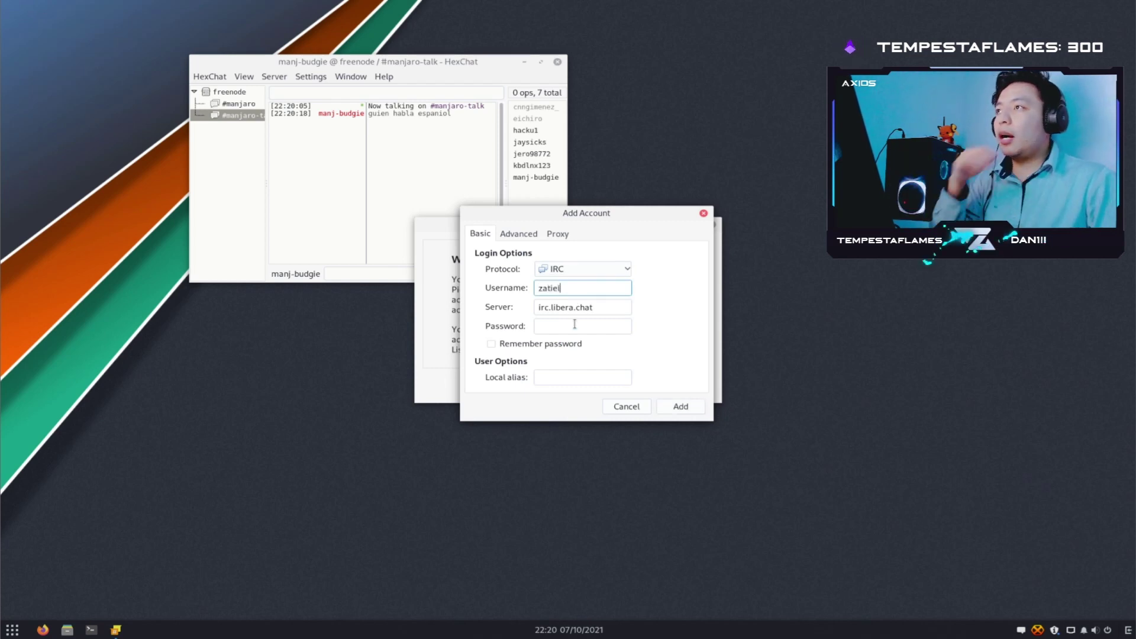
drag(595, 308, 550, 303)
click(616, 302)
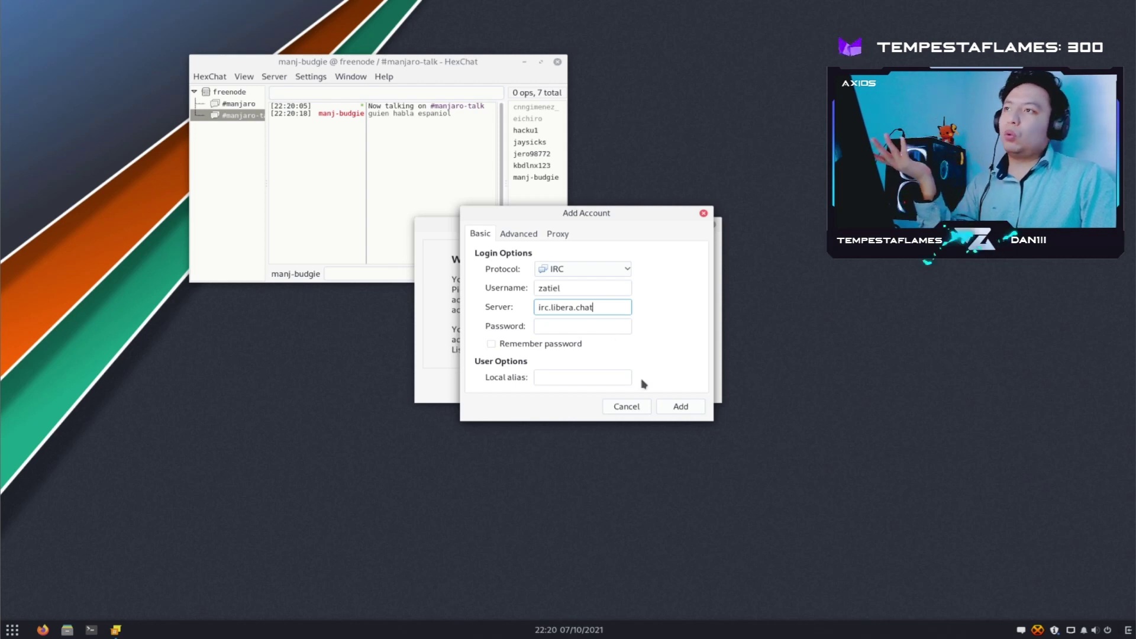
click(676, 407)
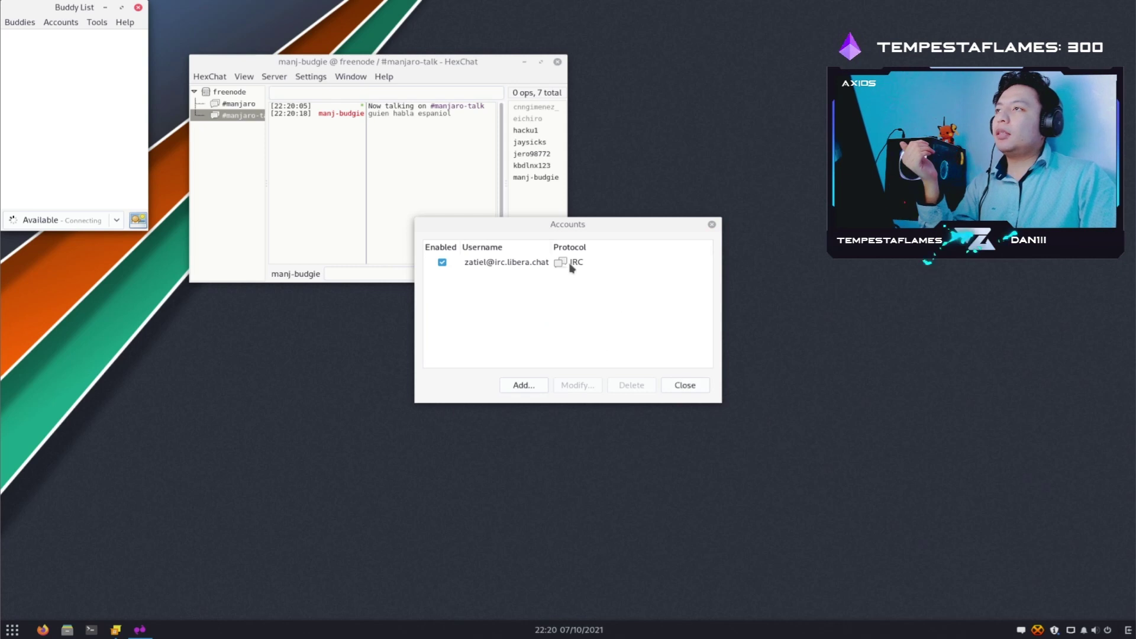
- Close Pidgin's Accounts and Buddy List windows, and close HexChat
click(546, 265)
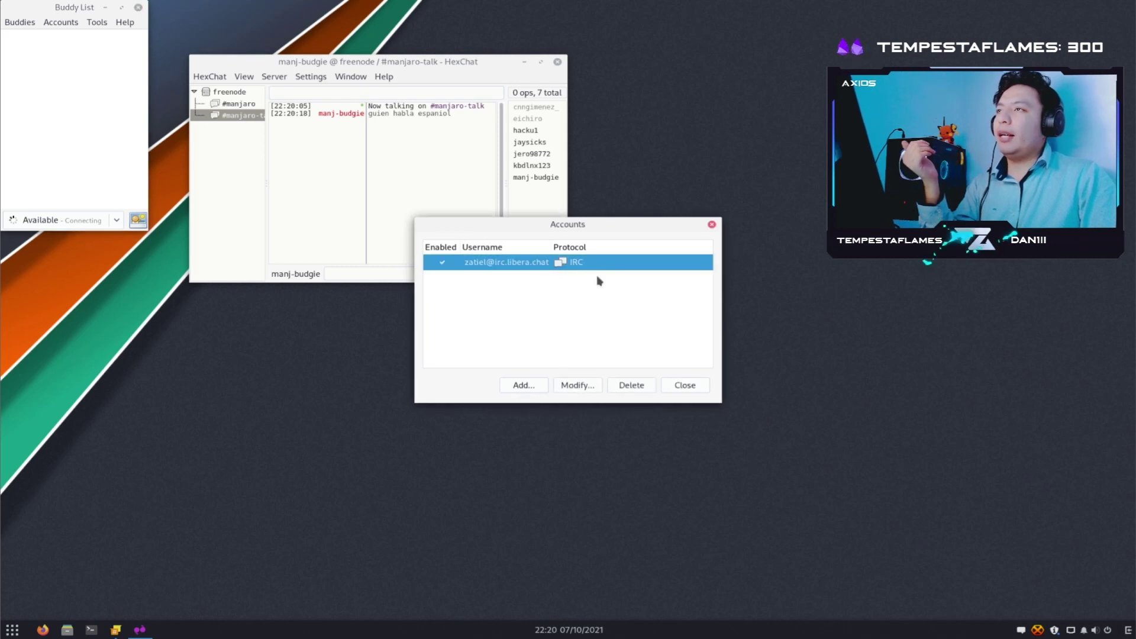
click(684, 385)
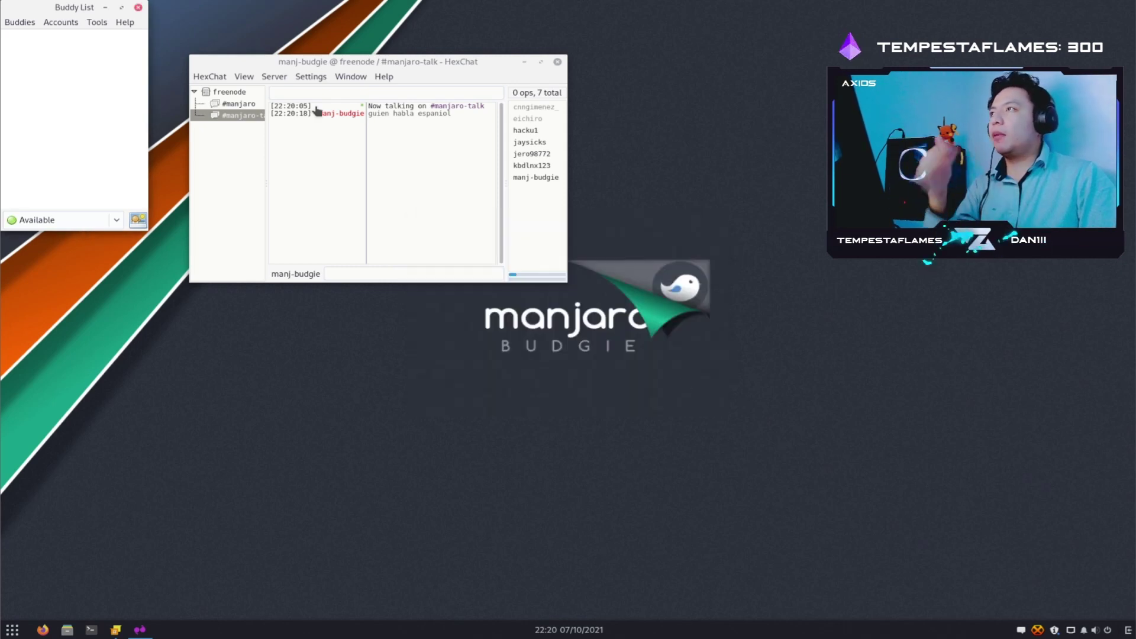
click(138, 7)
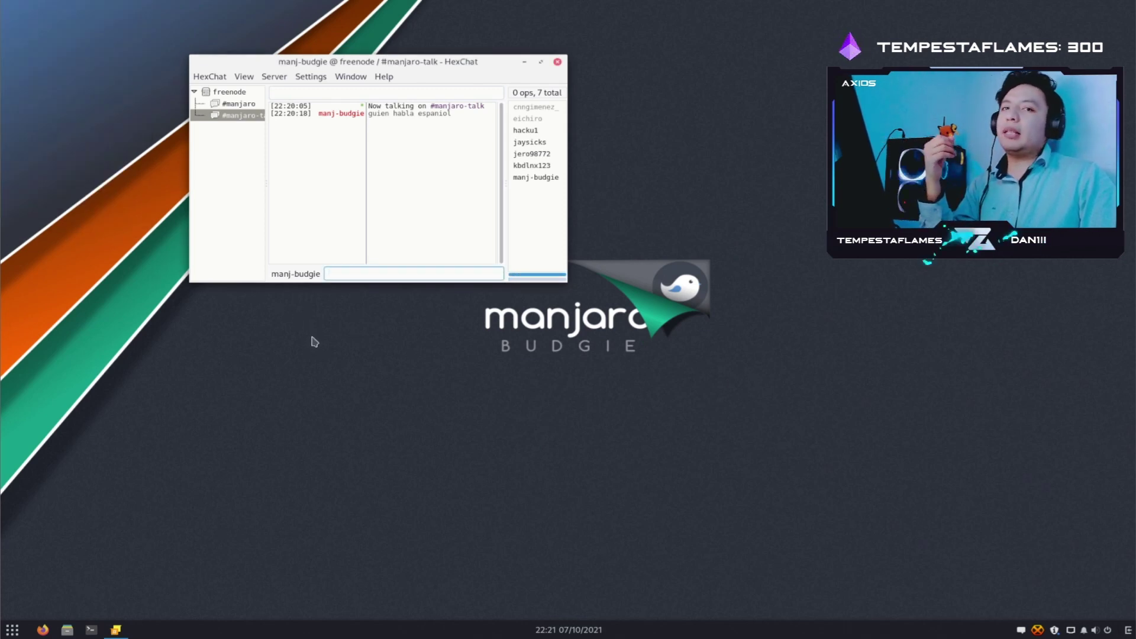
click(558, 62)
click(447, 211)
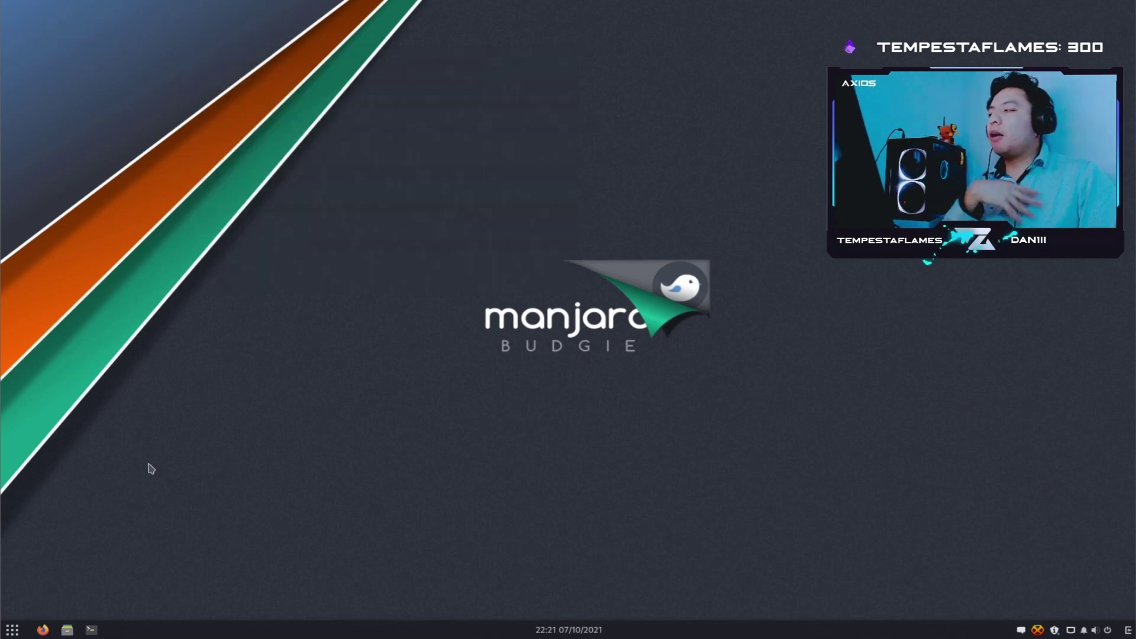
- Launch Thunderbird from the Internet applications and dismiss the existing email address setup dialog
click(13, 629)
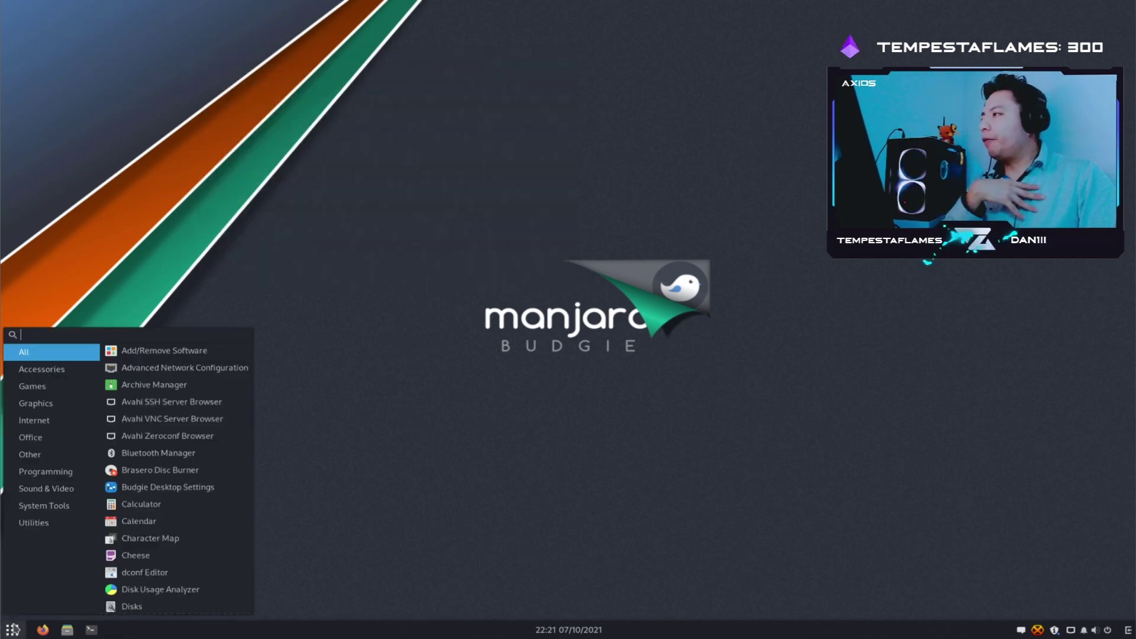
click(47, 422)
click(144, 436)
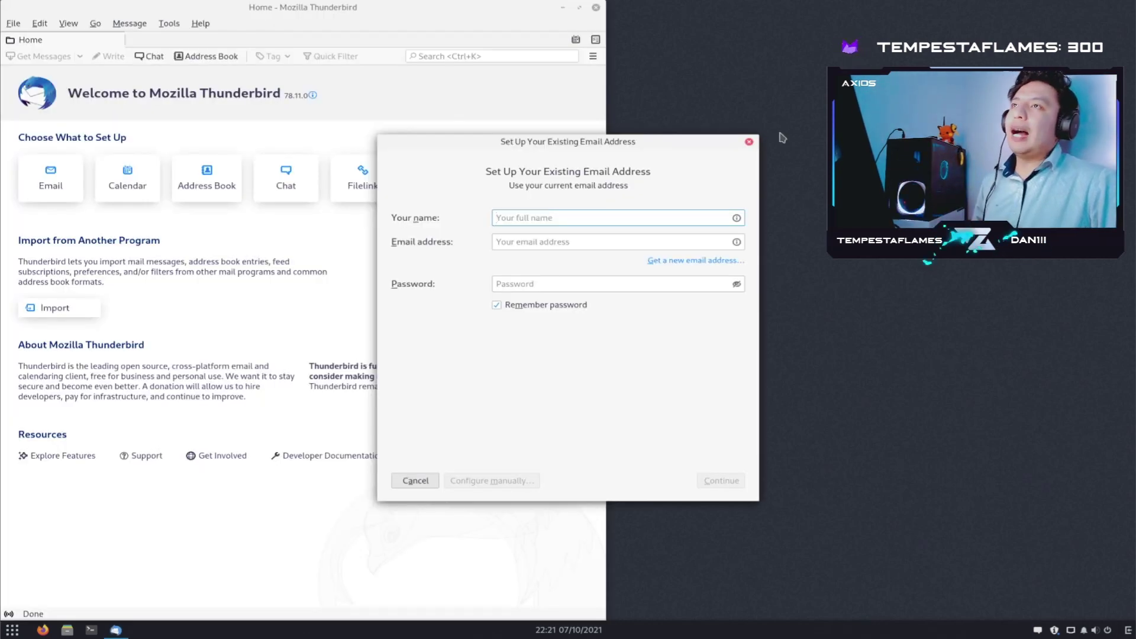
click(749, 144)
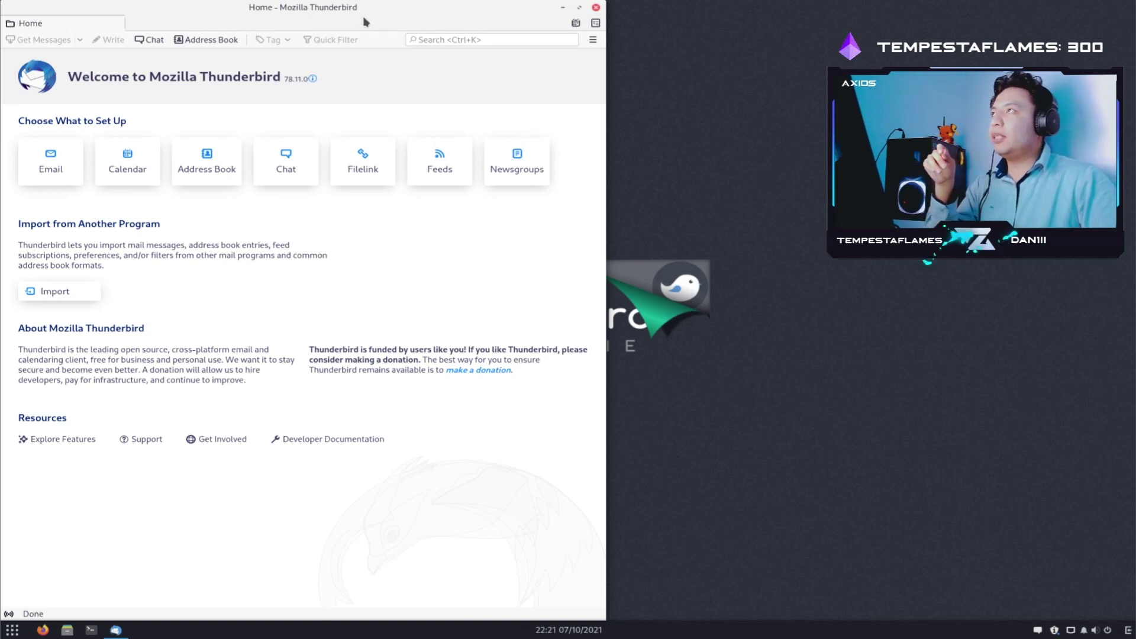
- Move the Thunderbird window away from the screen corner, view the Filelink preferences, and close the Preferences tab
drag(364, 25, 526, 63)
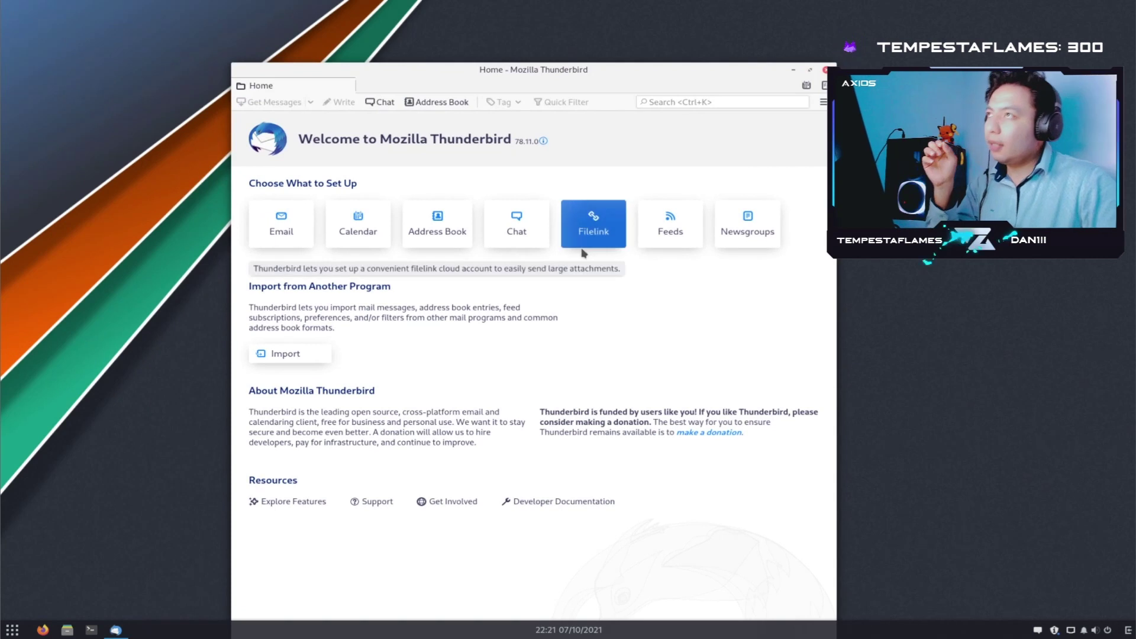
click(592, 225)
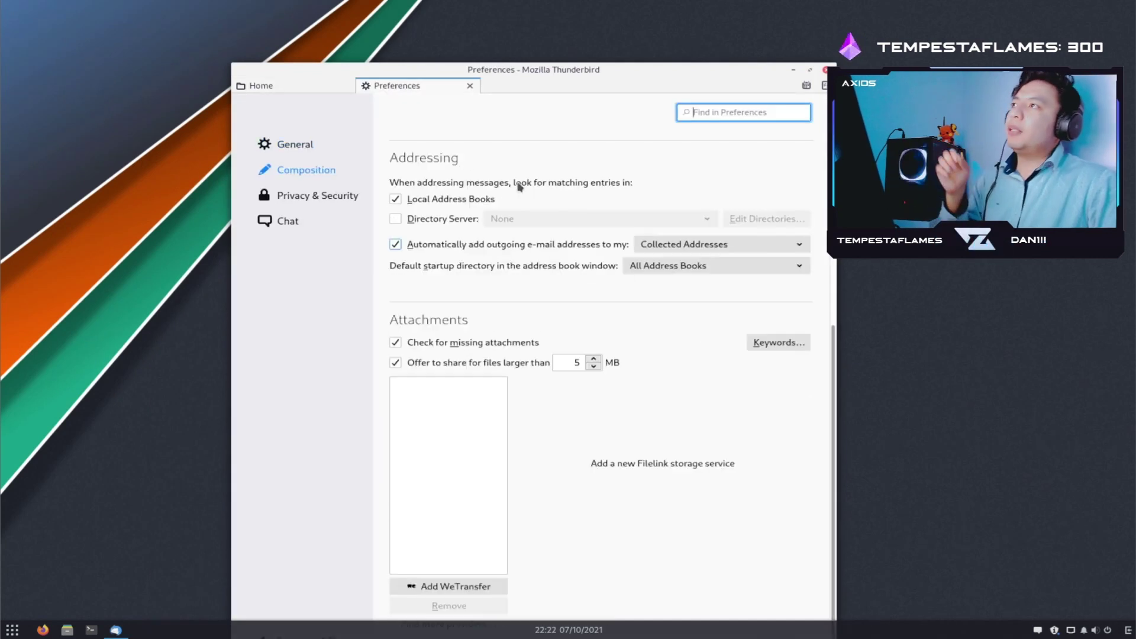
click(474, 92)
click(470, 87)
- Look over the kinds of new items and accounts Thunderbird can create, and quit Thunderbird
click(517, 240)
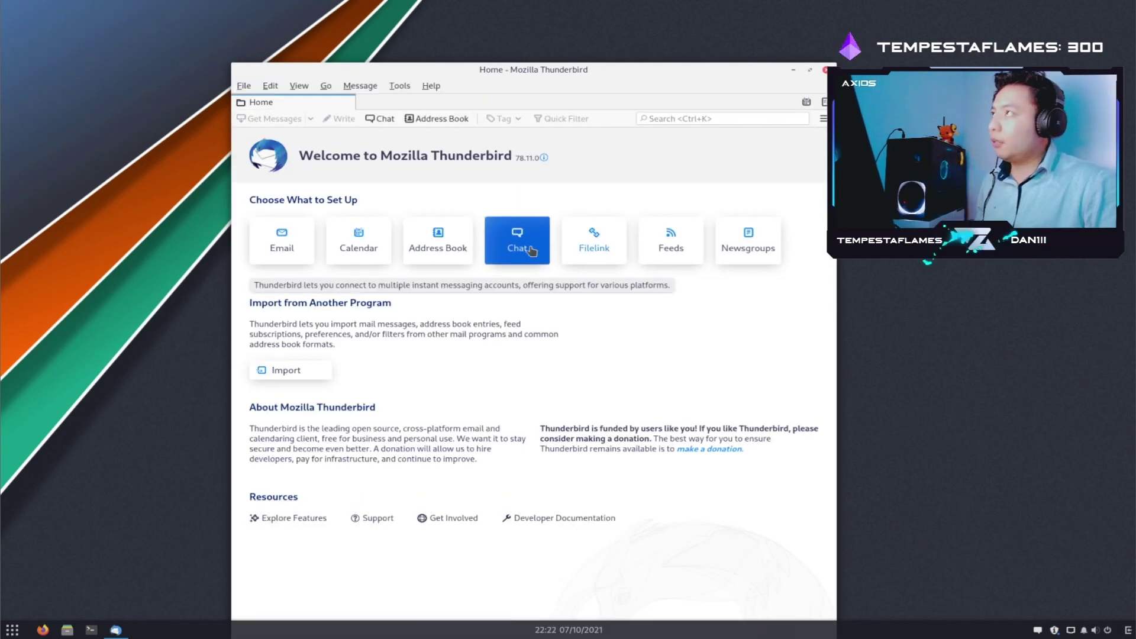
click(245, 88)
mouse_move(285, 117)
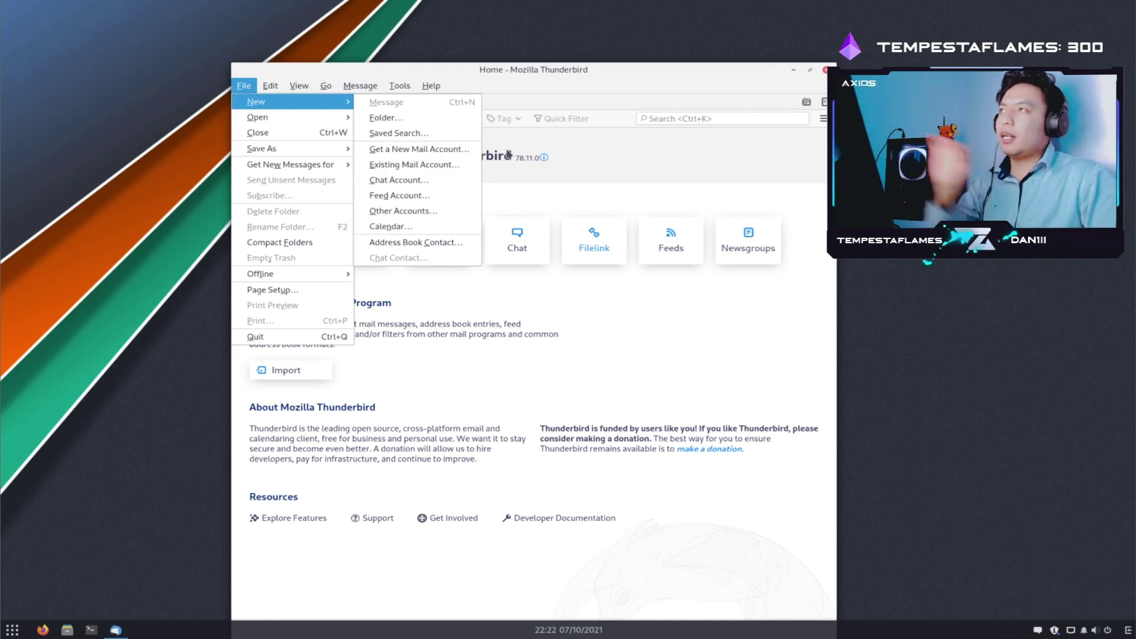
click(592, 89)
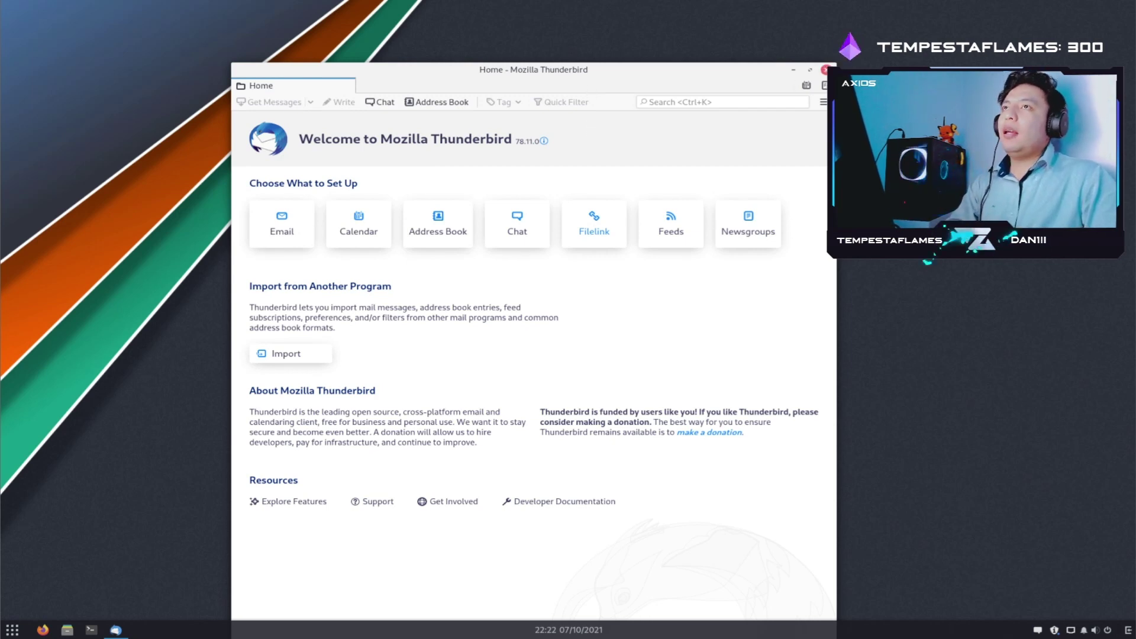
key(ctrl+q)
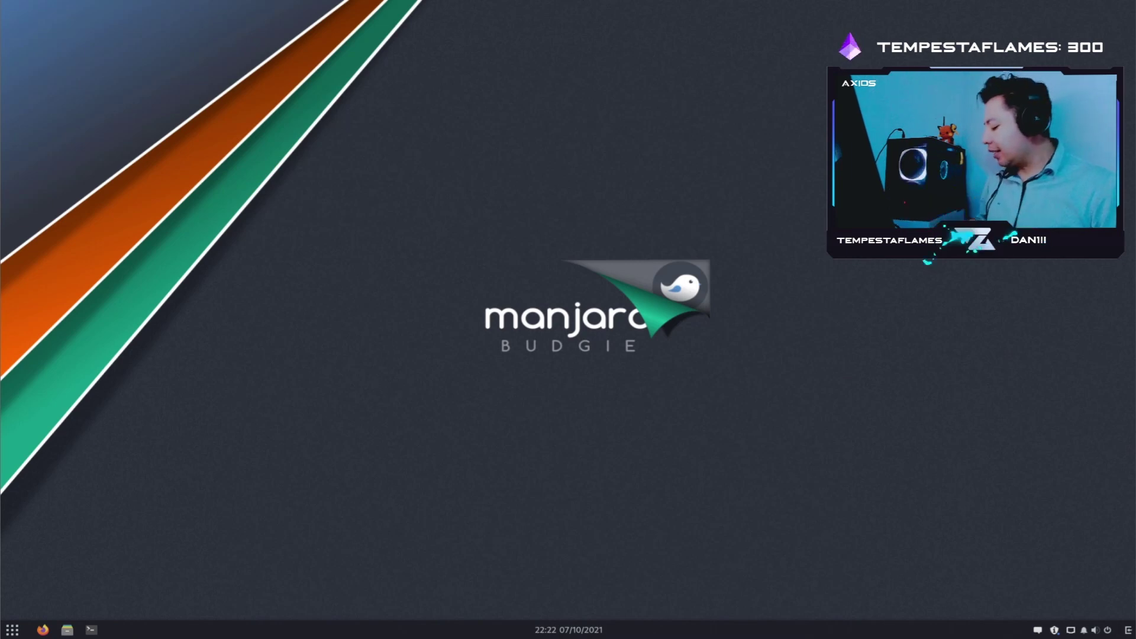
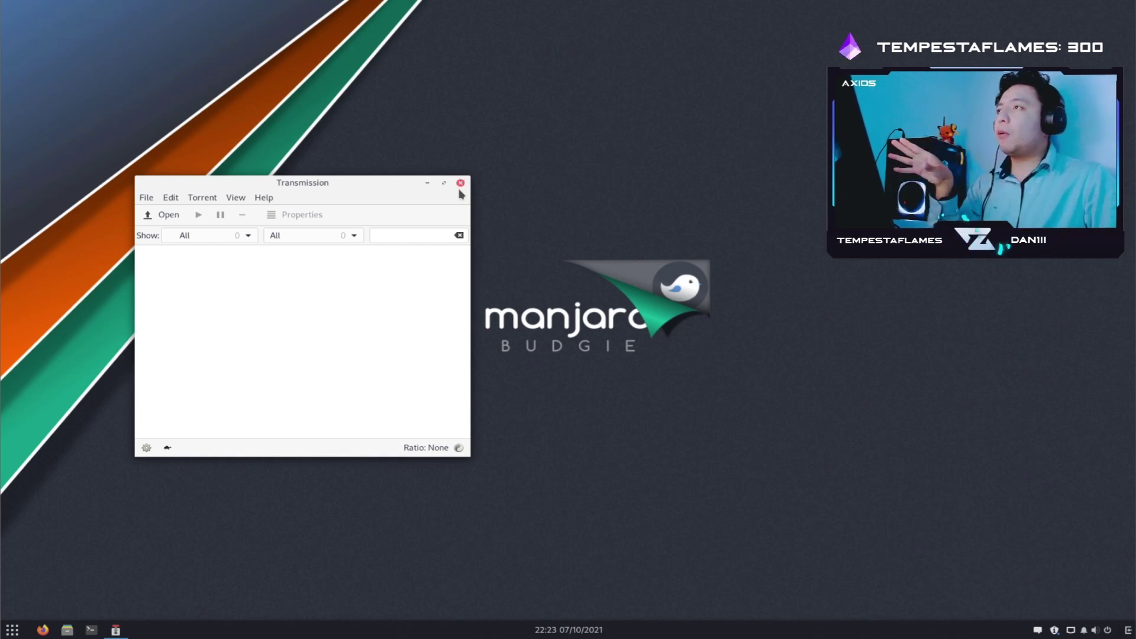
- Close Transmission, and open uGet from the Internet applications to view it before closing it
click(460, 185)
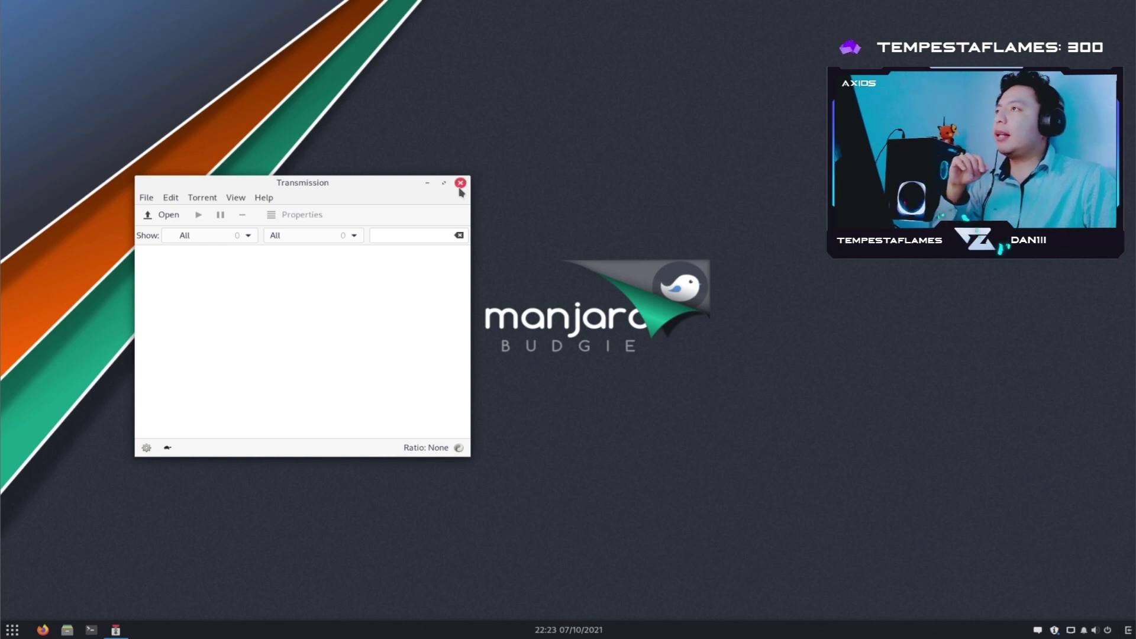
click(13, 630)
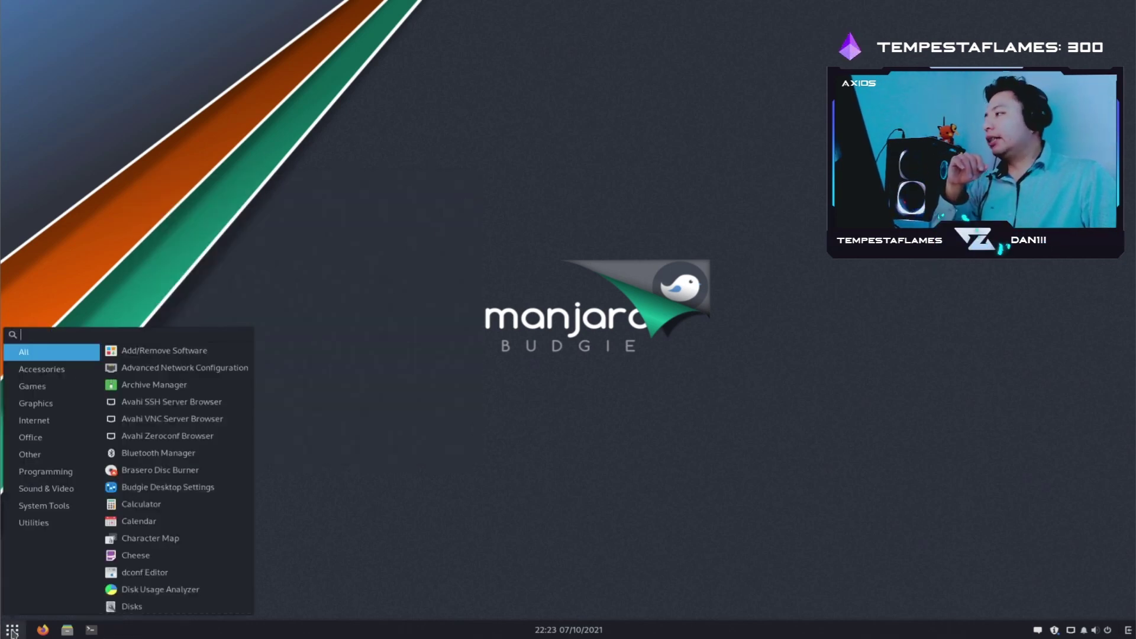
click(58, 438)
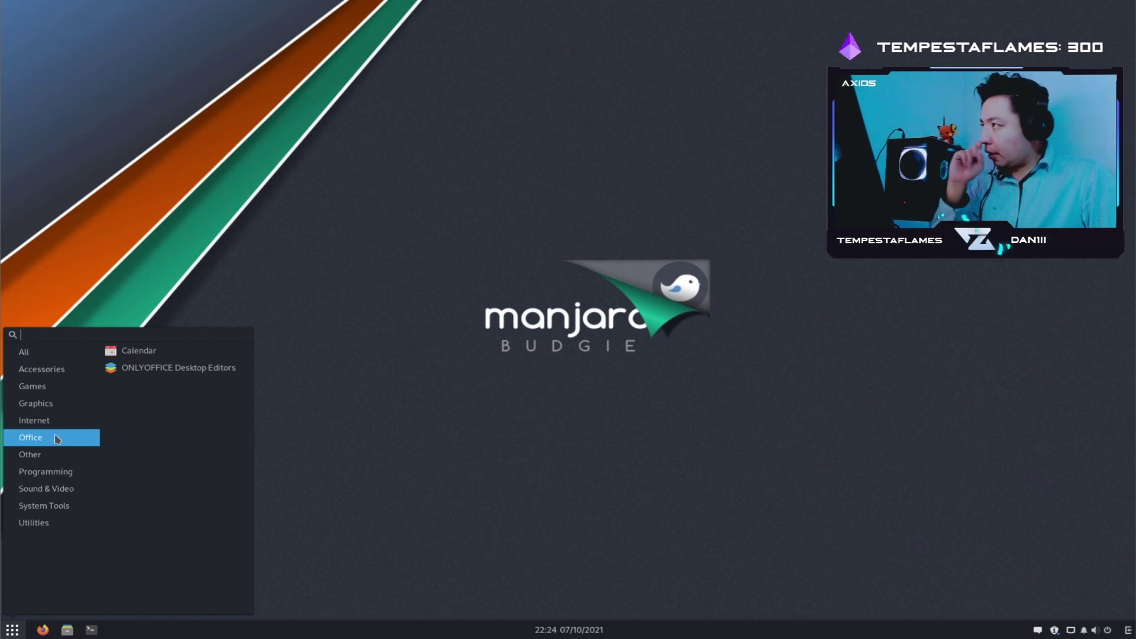
click(56, 421)
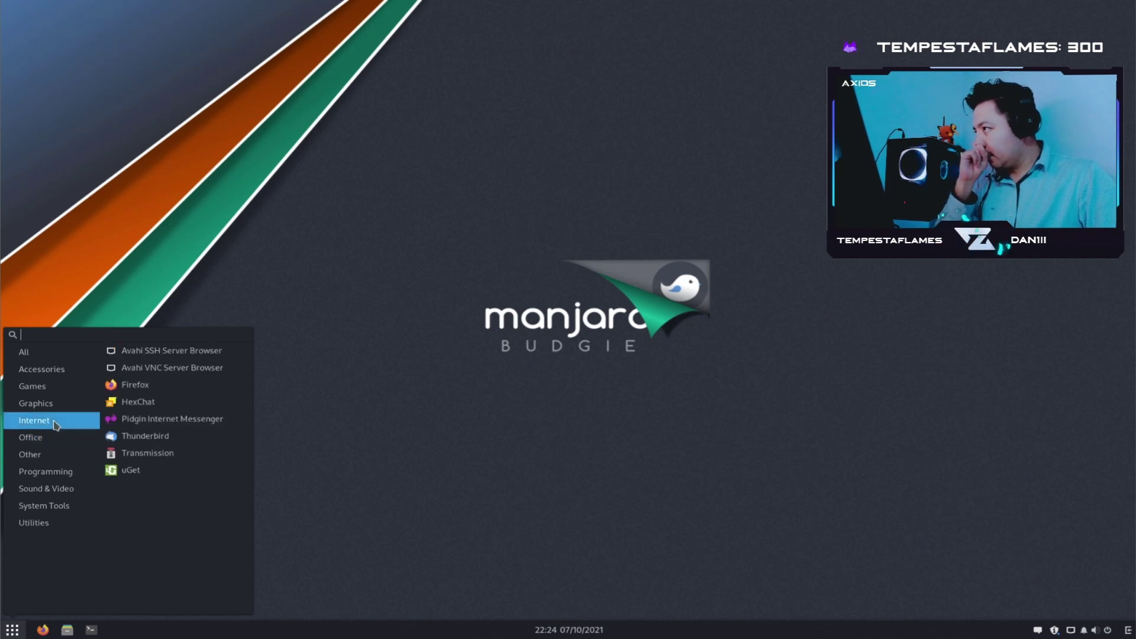
click(146, 471)
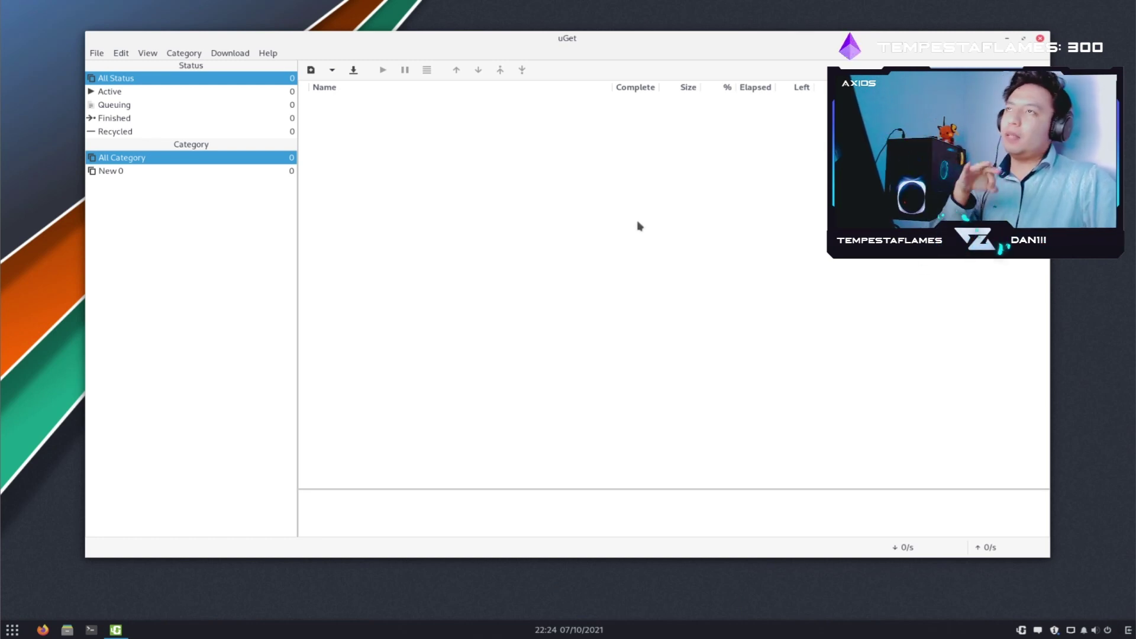
click(1041, 38)
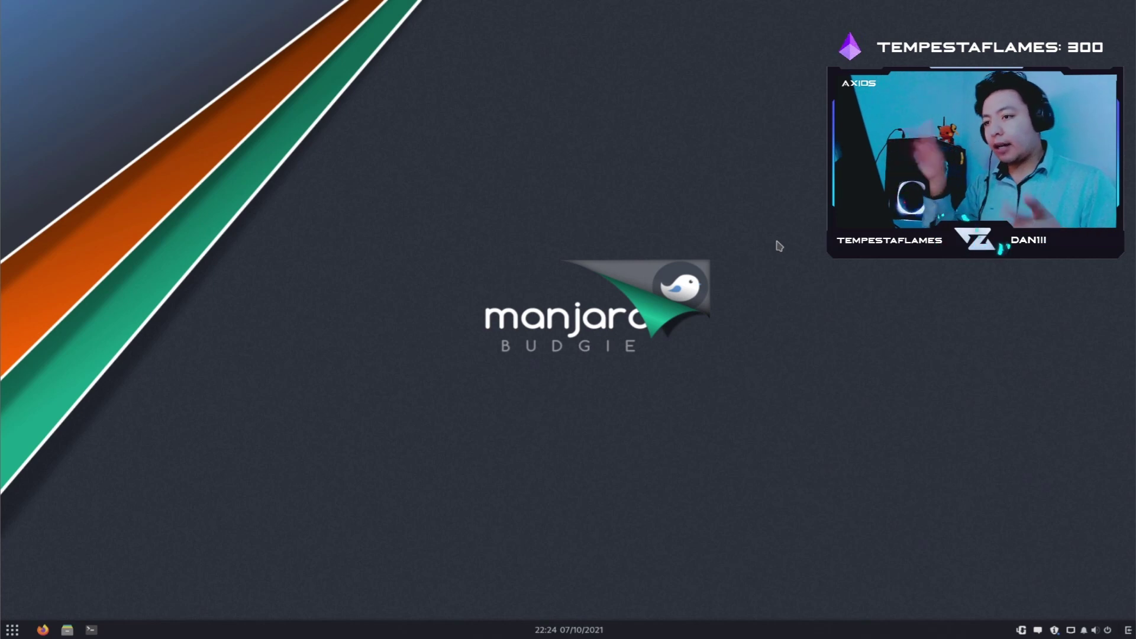
- Open ONLYOFFICE Desktop Editors from the Office applications to view its start page, and close it again
click(13, 630)
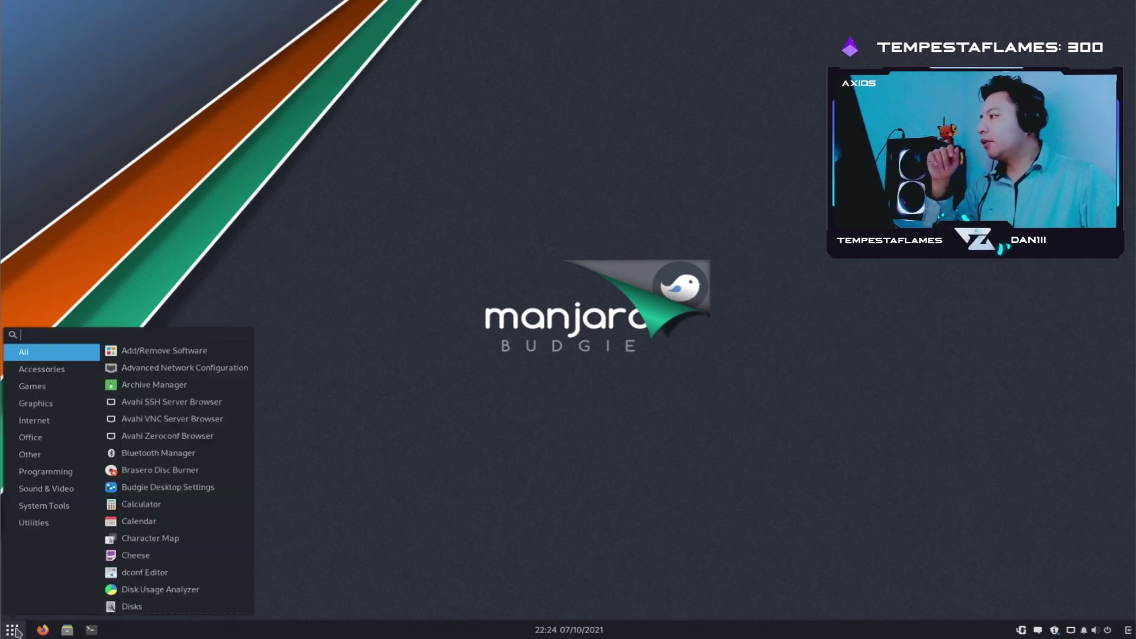
click(61, 441)
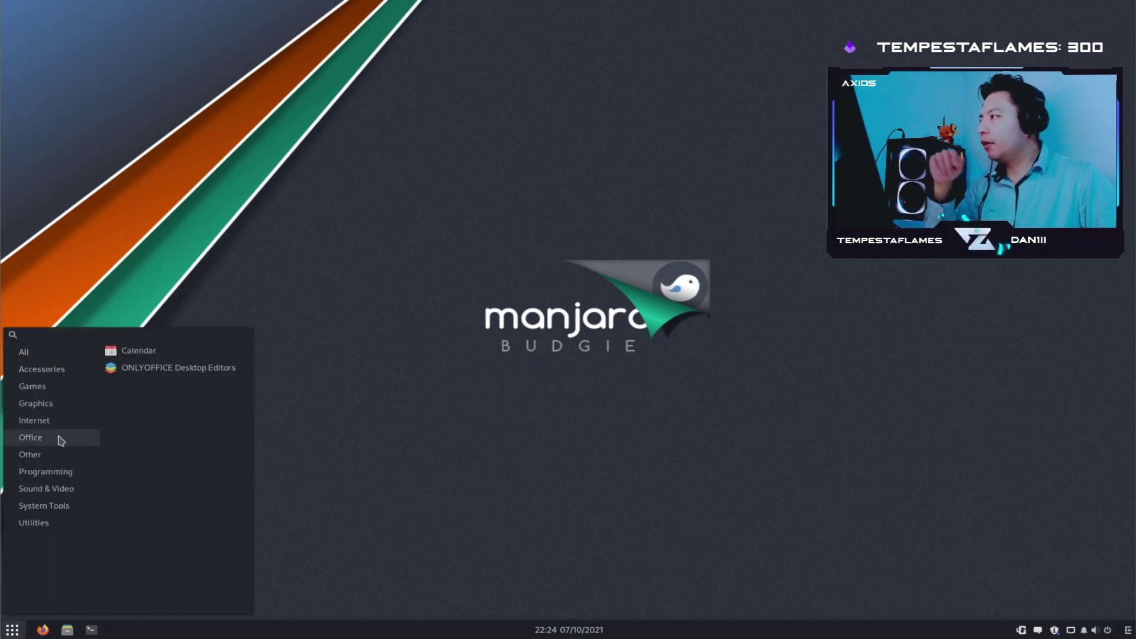
click(59, 422)
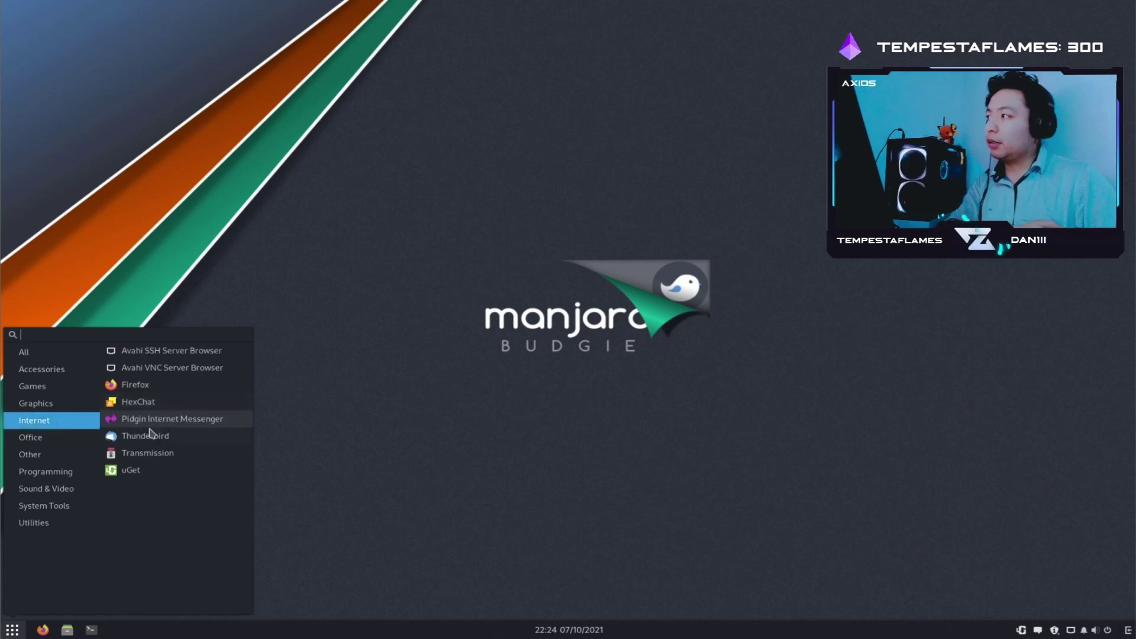
click(77, 439)
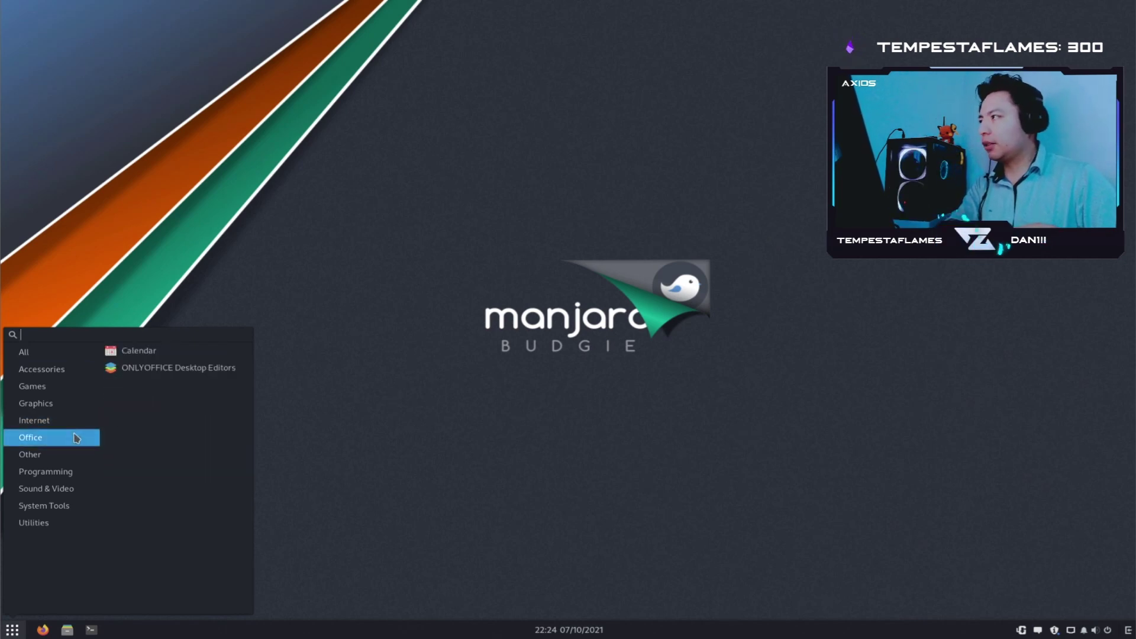
click(160, 372)
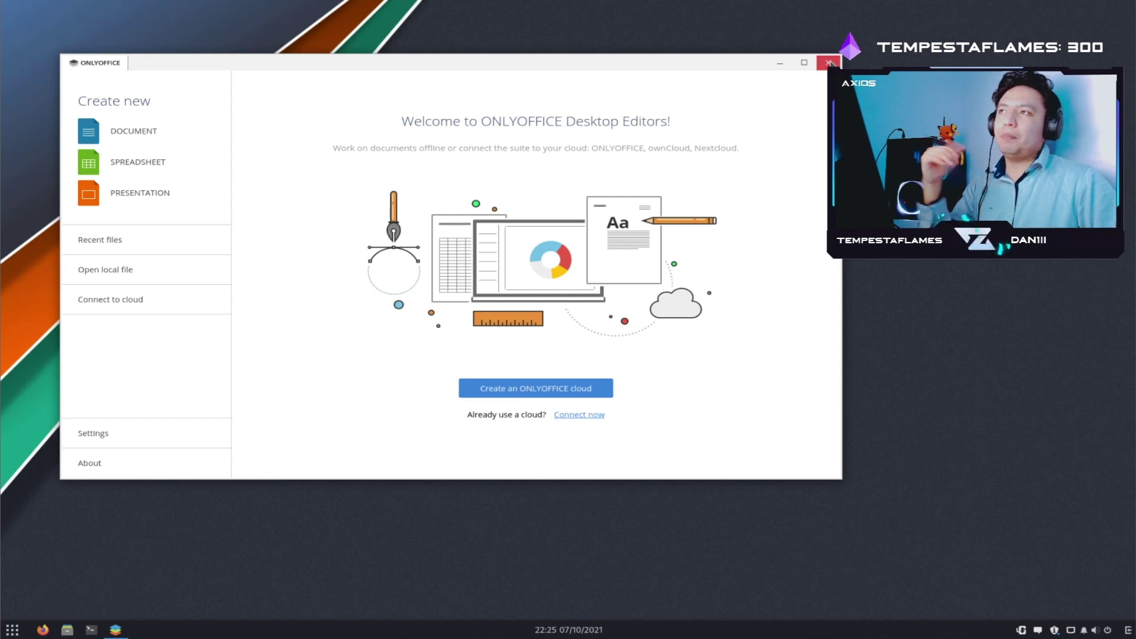
click(821, 63)
- Look through the Other applications and launch Calendar from the Office applications
click(14, 628)
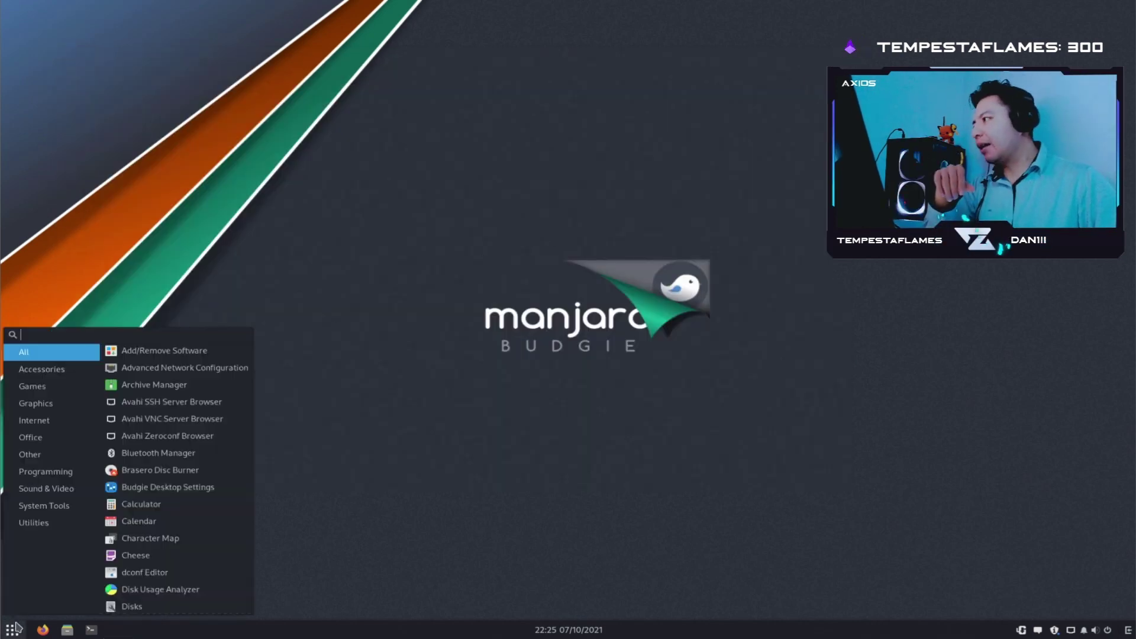
click(57, 454)
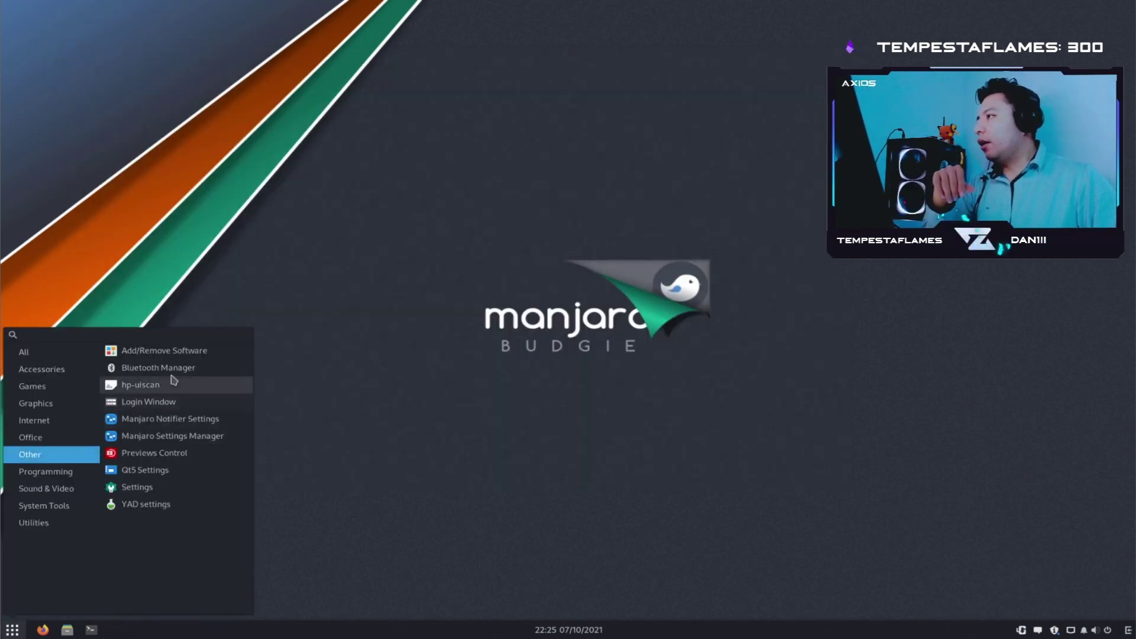
click(79, 438)
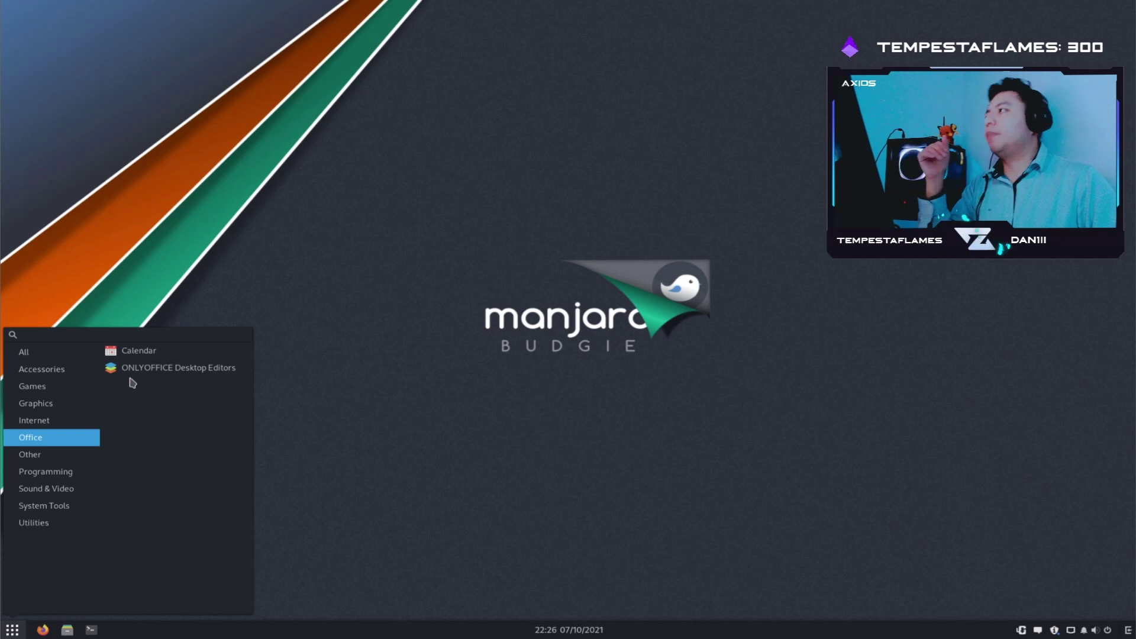
click(136, 351)
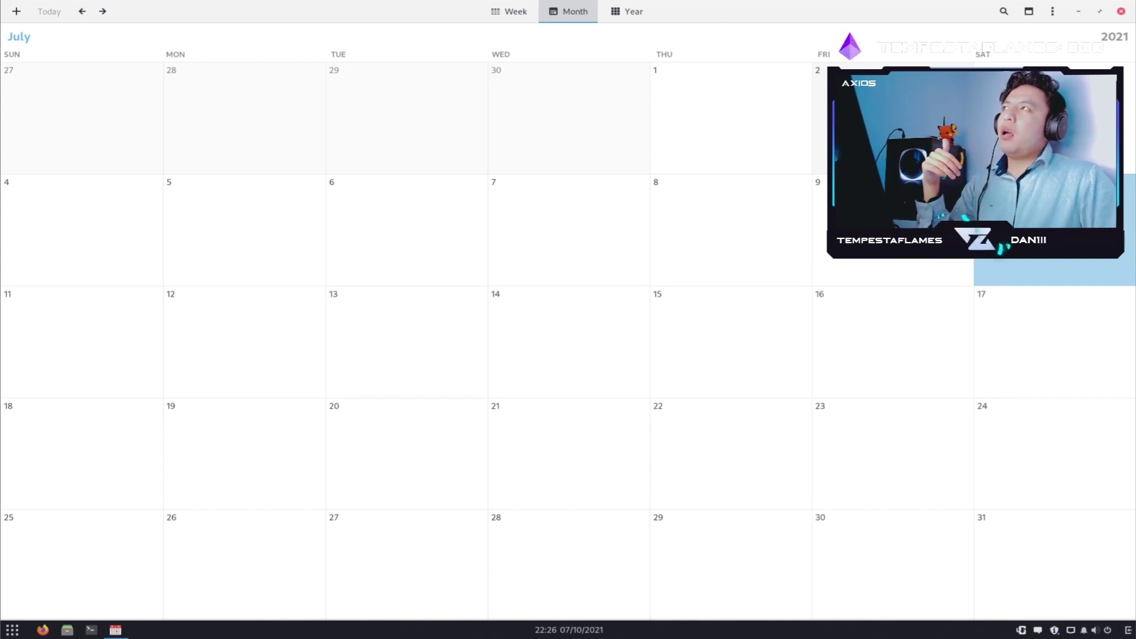
- Close Calendar and launch Add/Remove Software from the Other applications, moving its window clear of the webcam overlay
click(1100, 11)
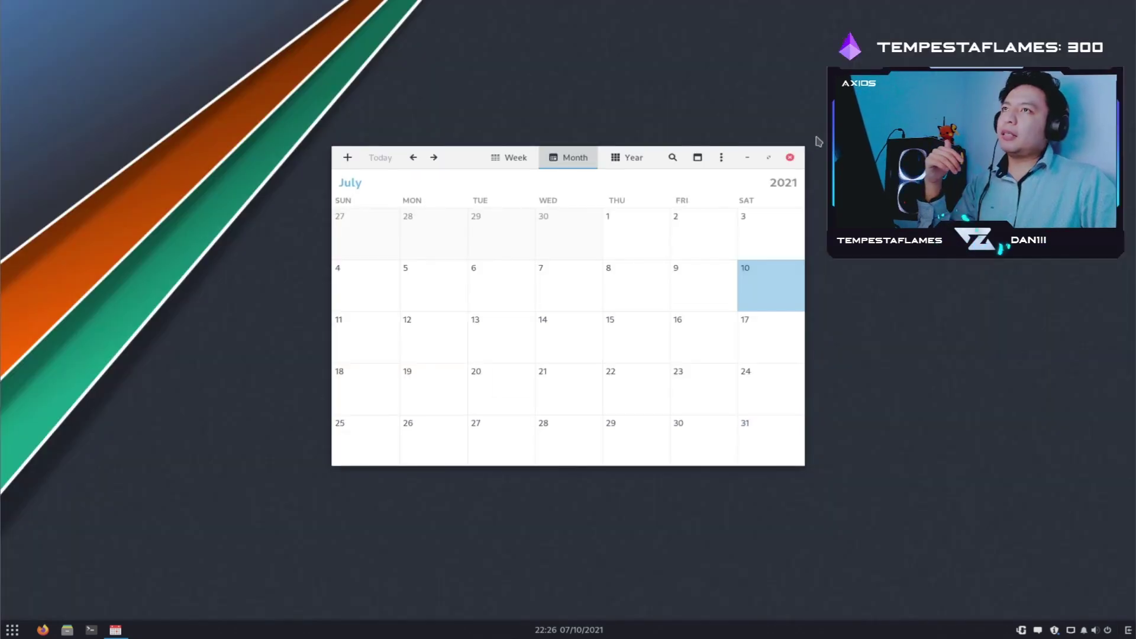
click(793, 157)
click(12, 631)
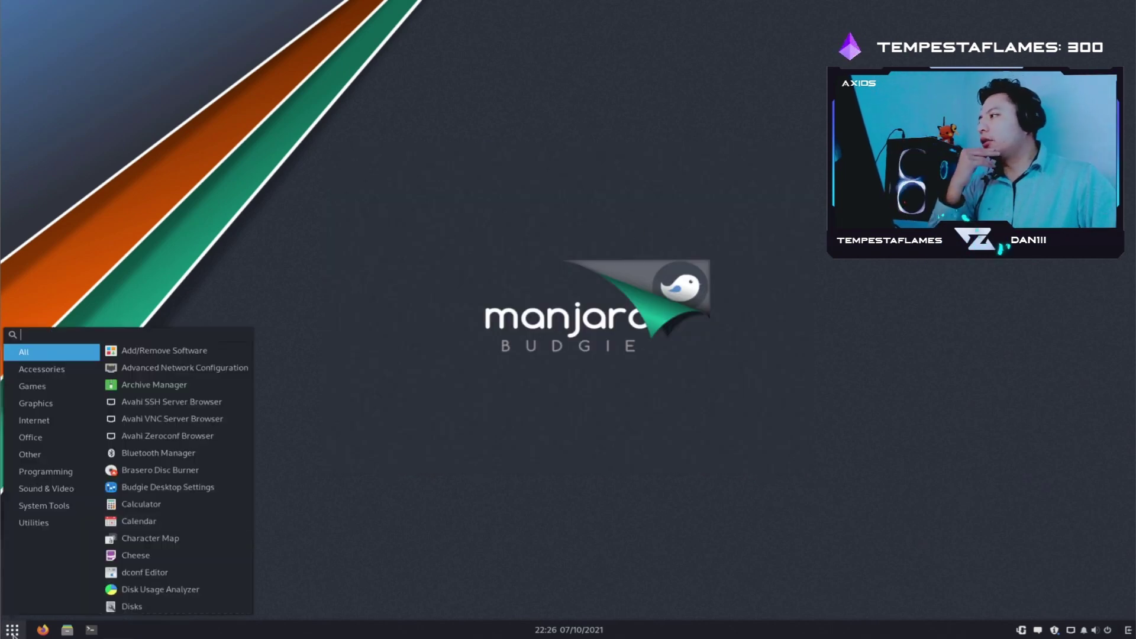
click(50, 460)
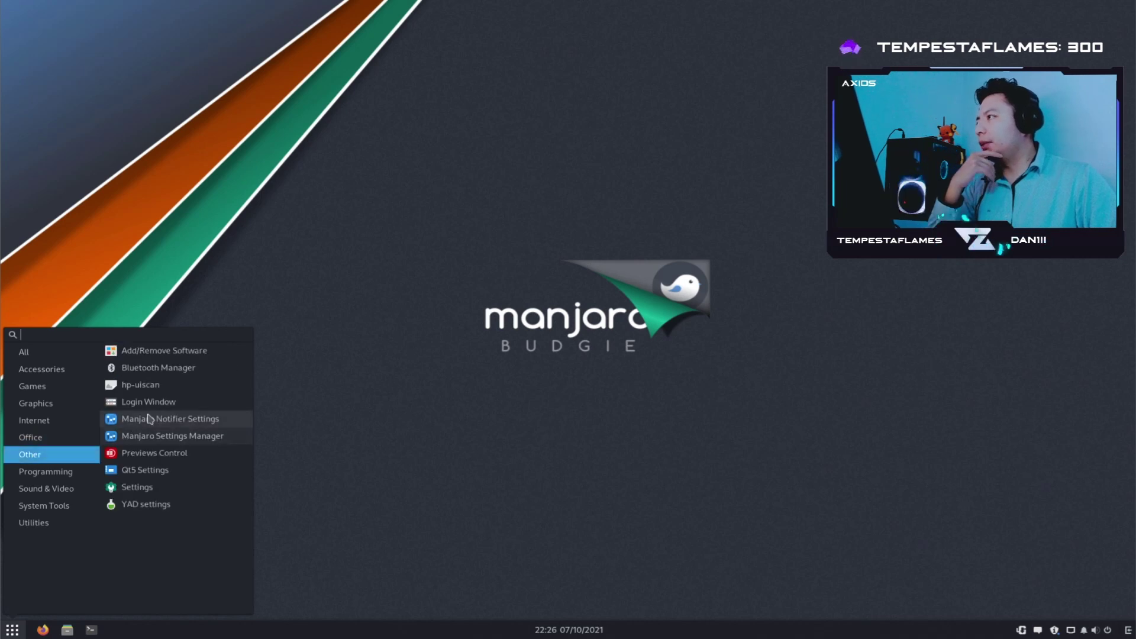
click(168, 355)
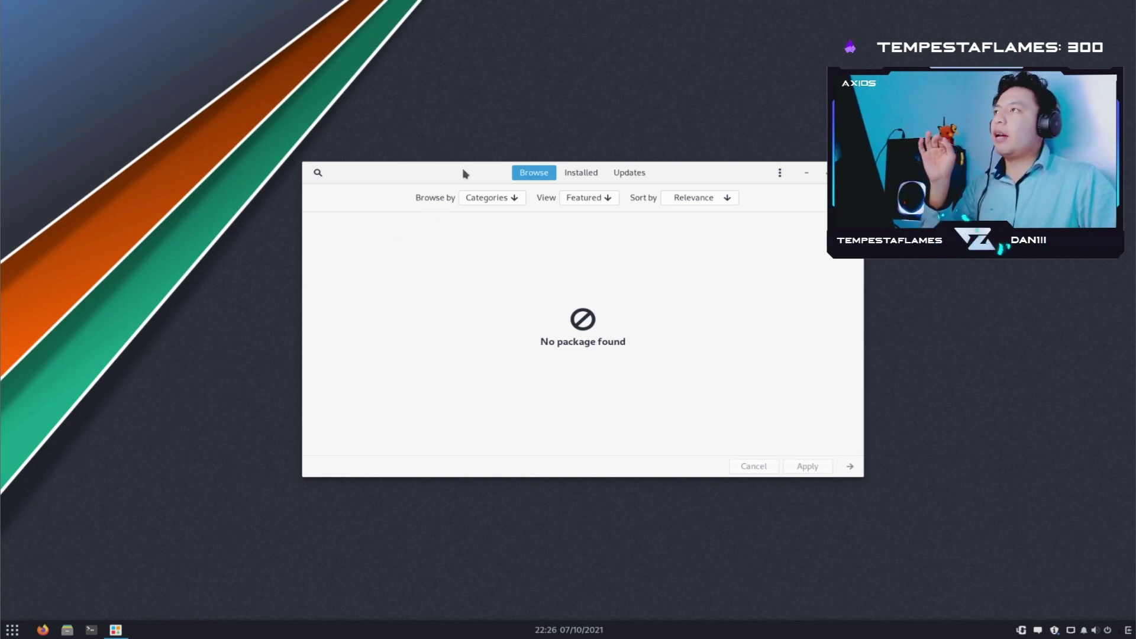
drag(464, 172, 292, 155)
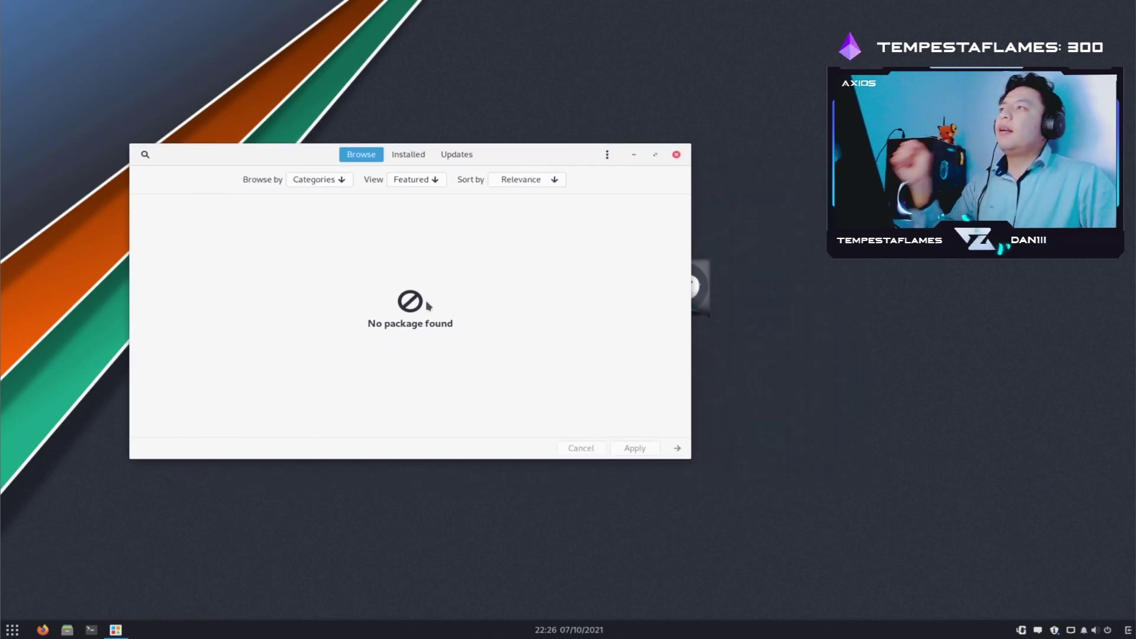
- Enable AUR support in the Add/Remove Software preferences and close the program
click(616, 155)
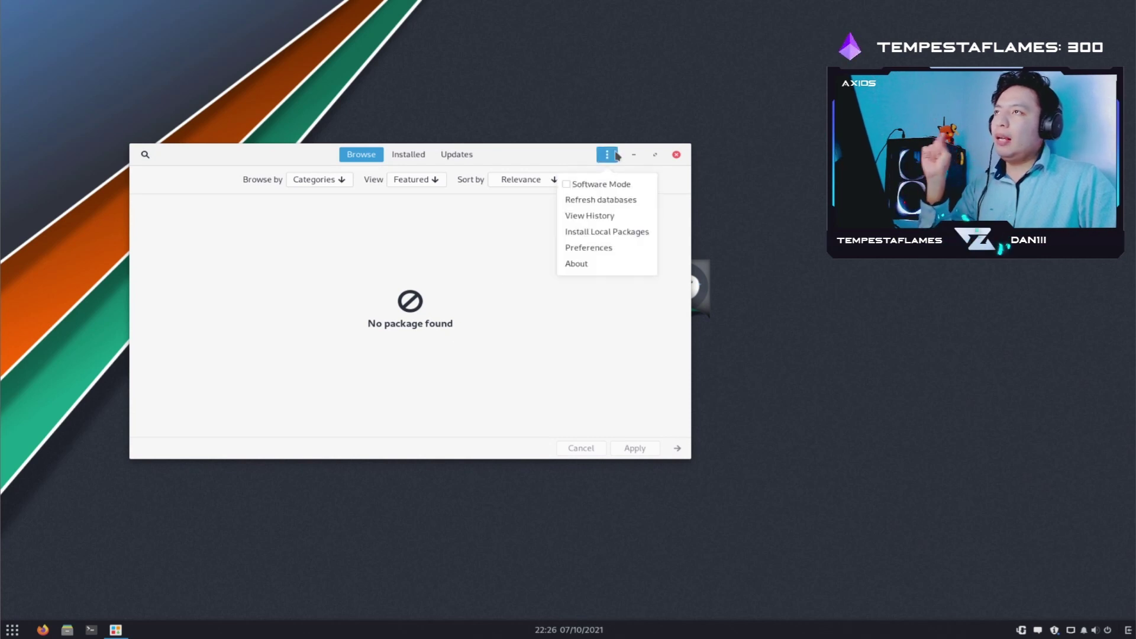
click(592, 248)
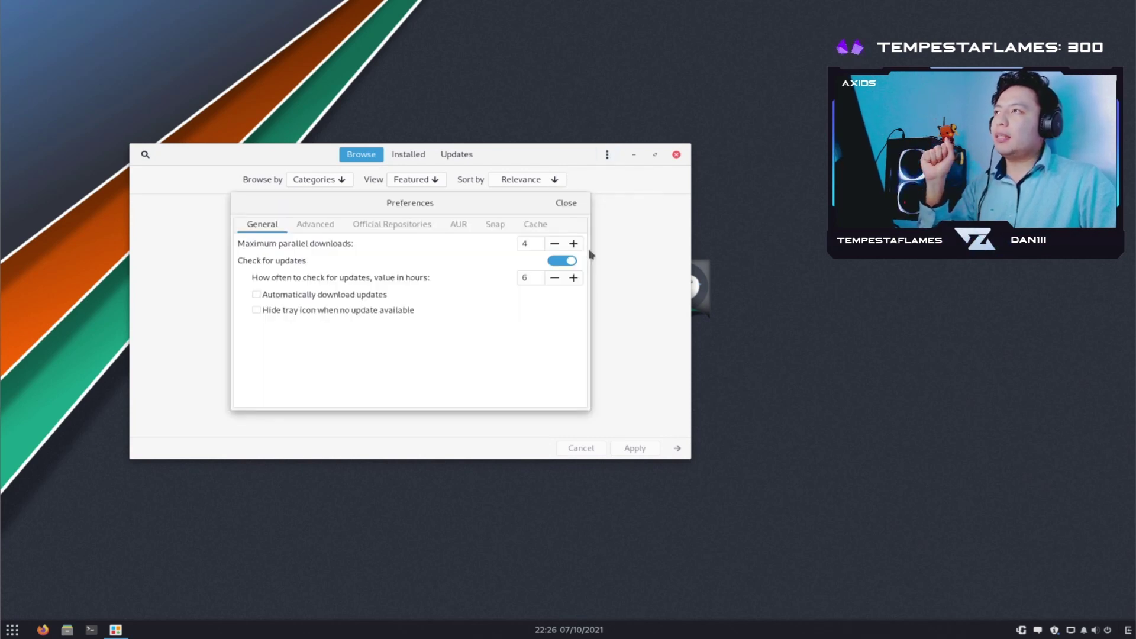
click(468, 224)
click(556, 274)
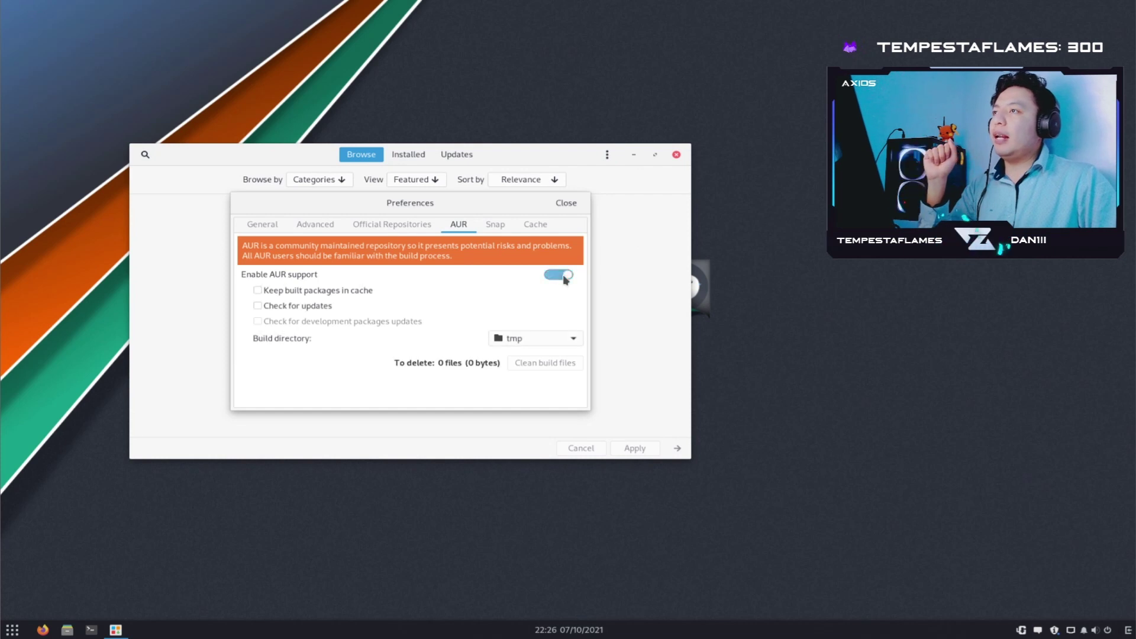
click(677, 155)
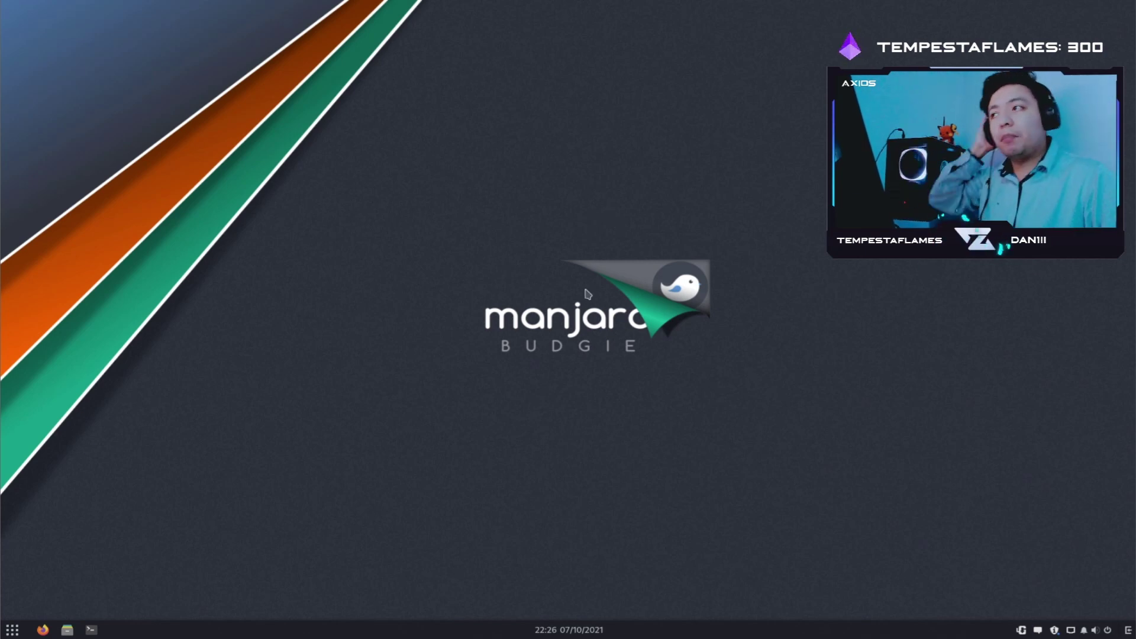
- Reopen Add/Remove Software from the Other applications and move its window toward the desktop's left side
click(13, 629)
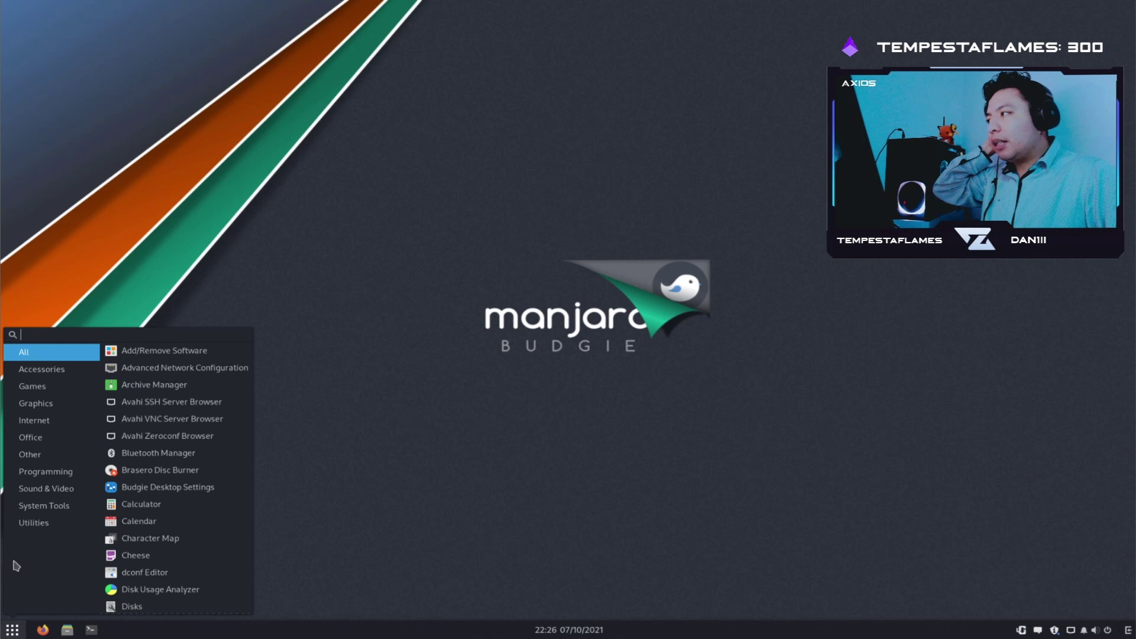
click(33, 454)
click(174, 353)
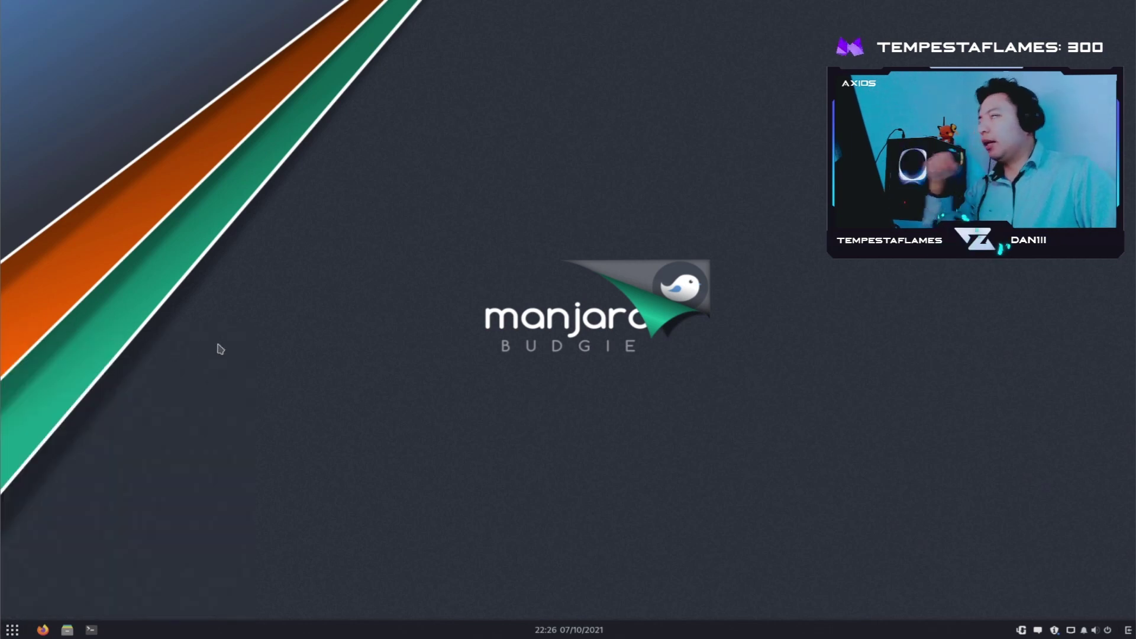
drag(507, 183, 212, 173)
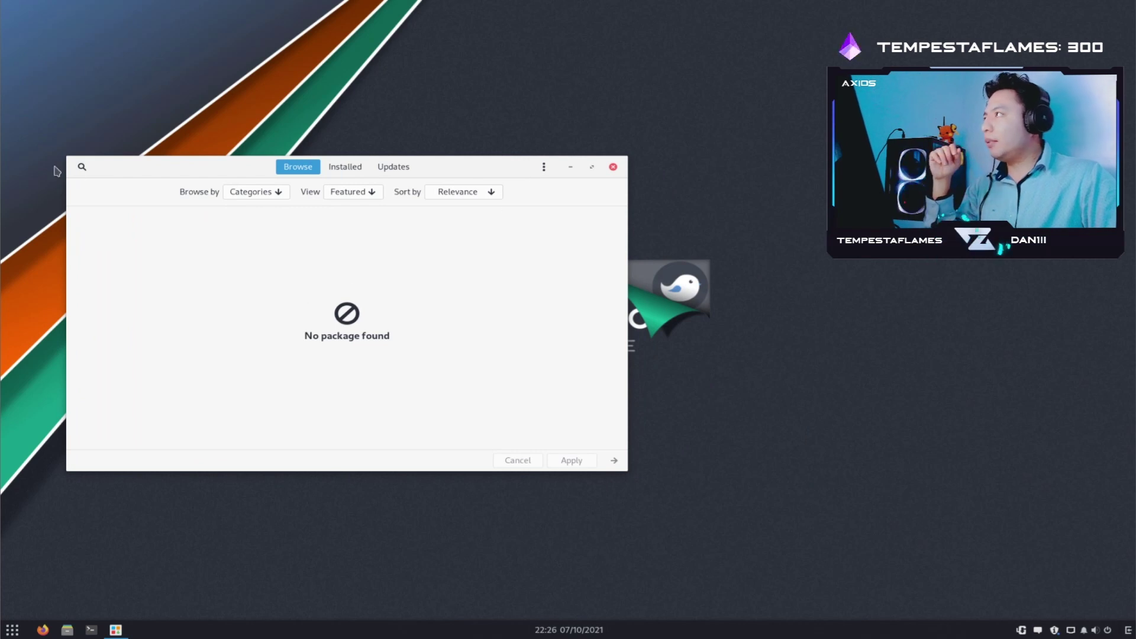
- Search the packages for "google chrome", view the details of the google-chrome package, and return to the results
click(82, 166)
text(google chrome)
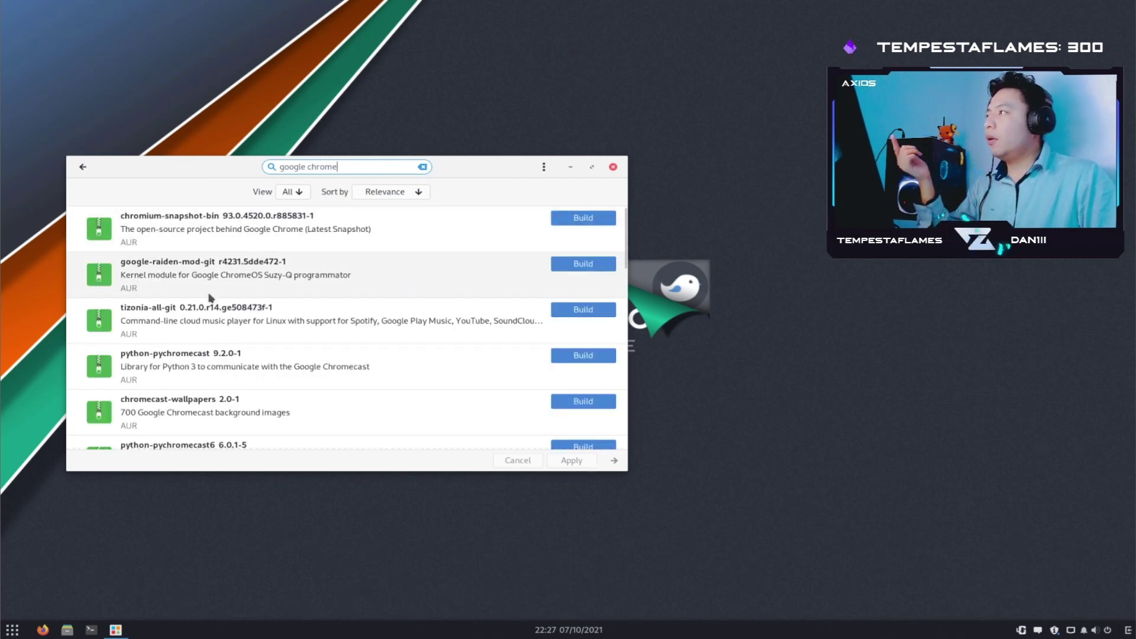
scroll(255, 394, down, 3)
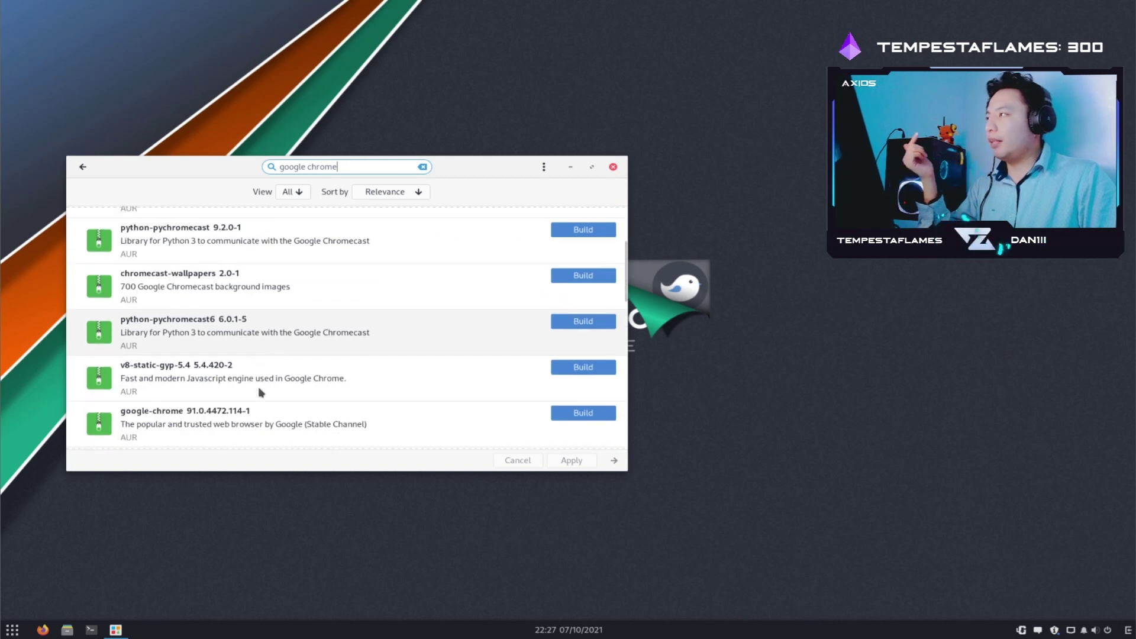
scroll(258, 392, down, 5)
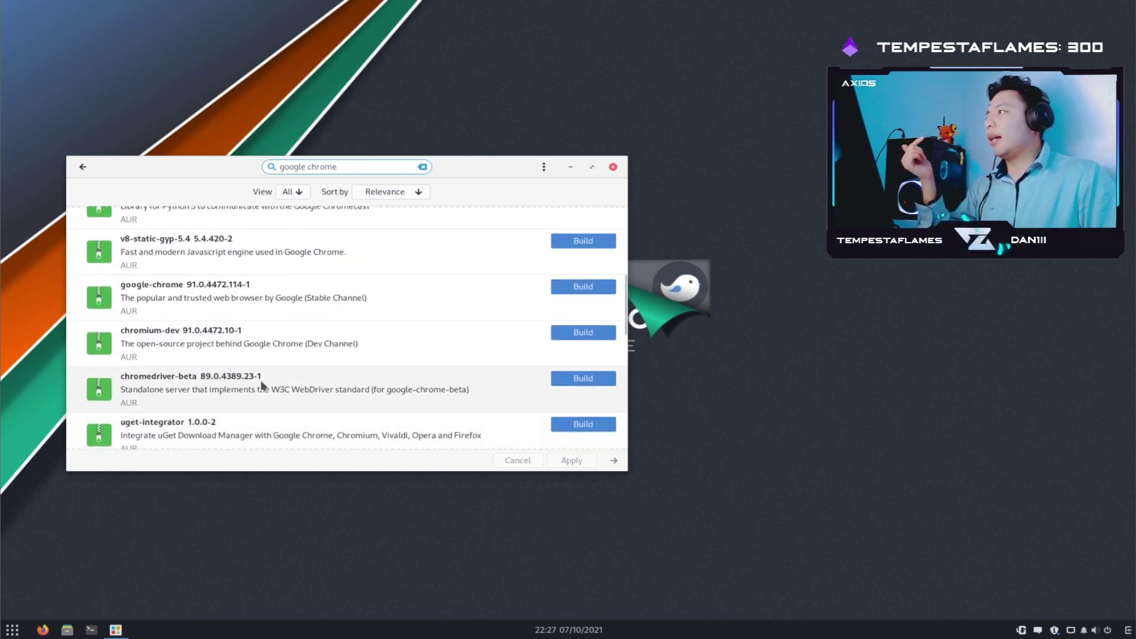
click(219, 289)
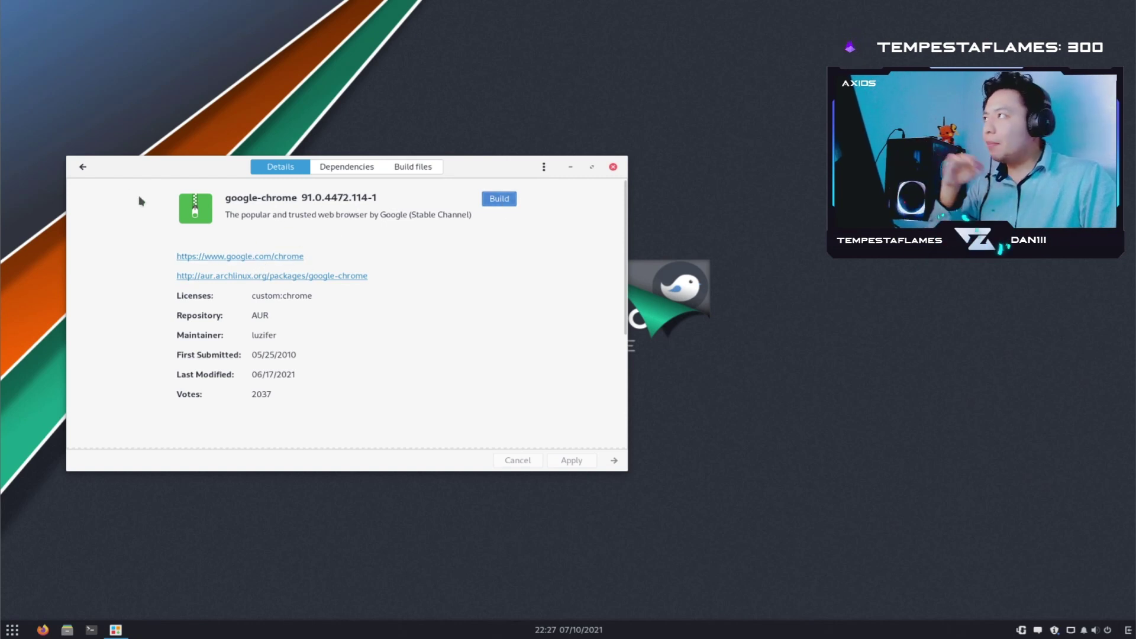
click(83, 167)
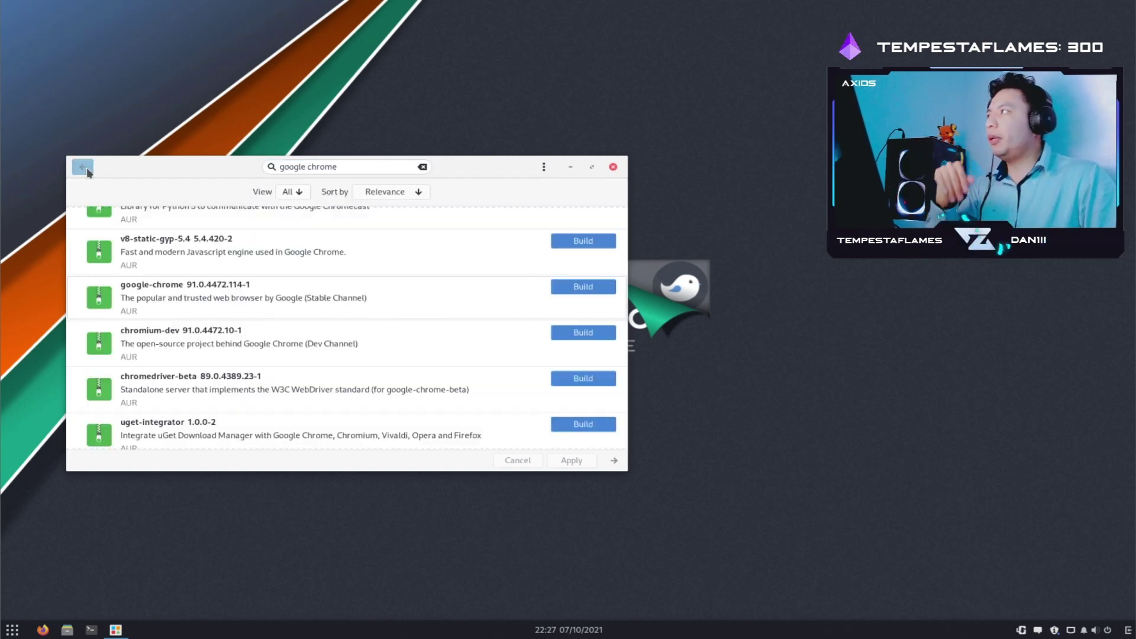
- Search the packages for "visual studio" and browse the results for a Visual Studio Code package
click(350, 172)
key(ctrl+a)
key(BackSpace)
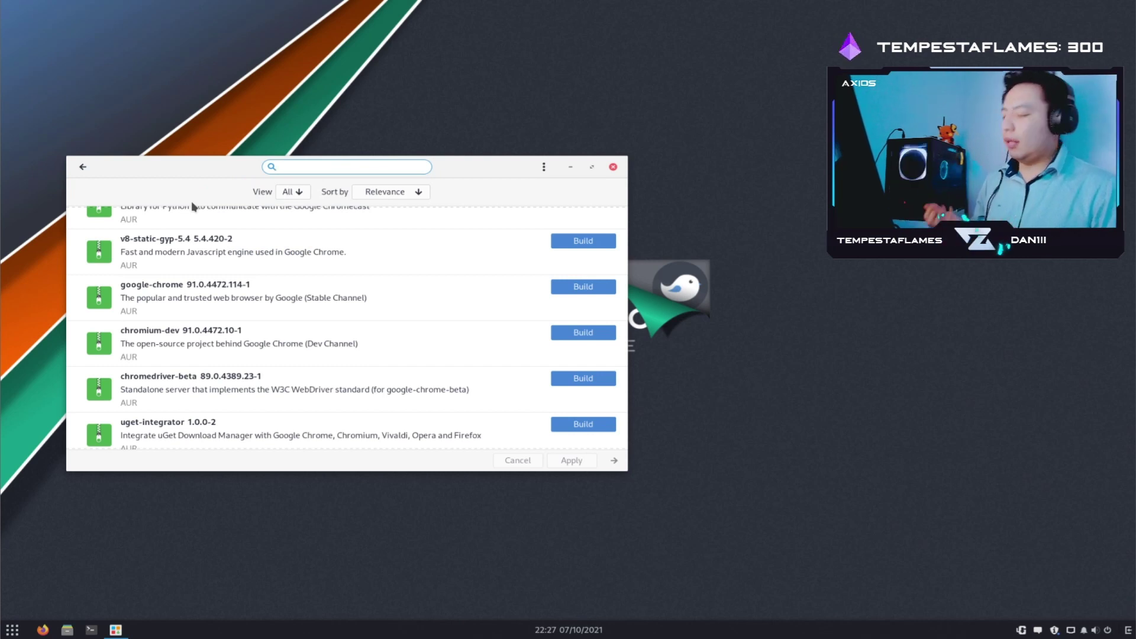
text(visual studio)
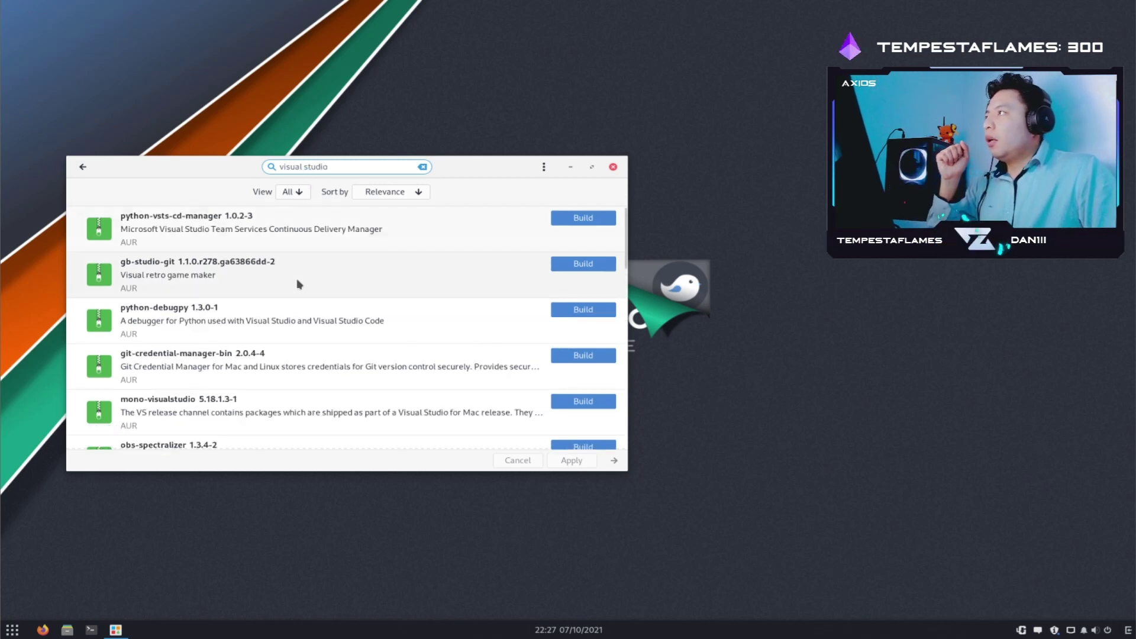
scroll(276, 329, down, 2)
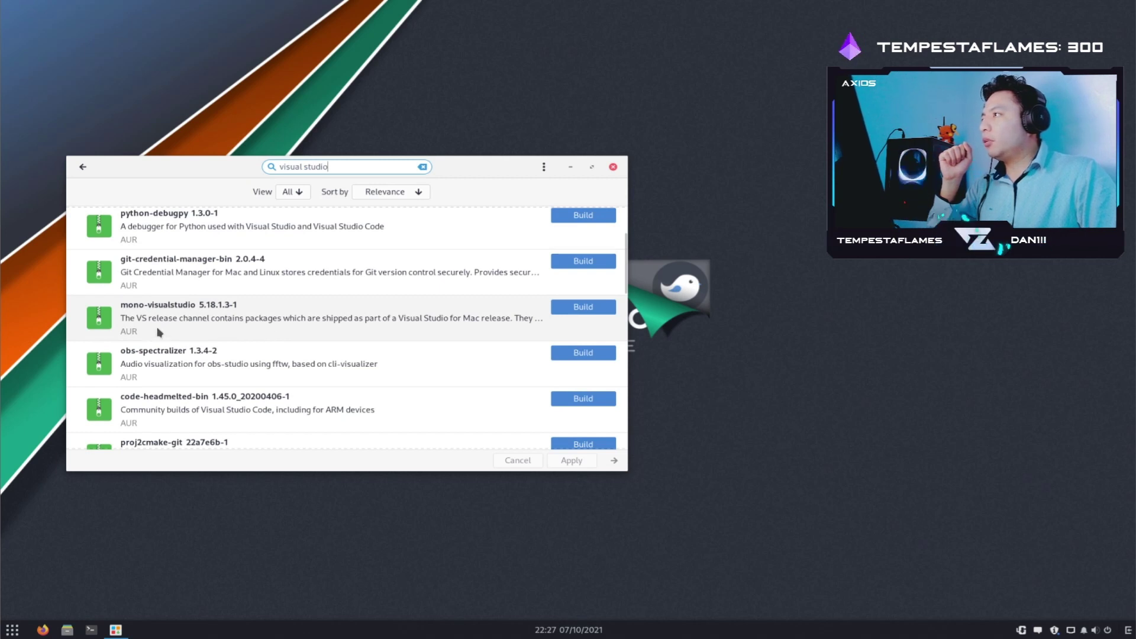
scroll(343, 340, down, 1)
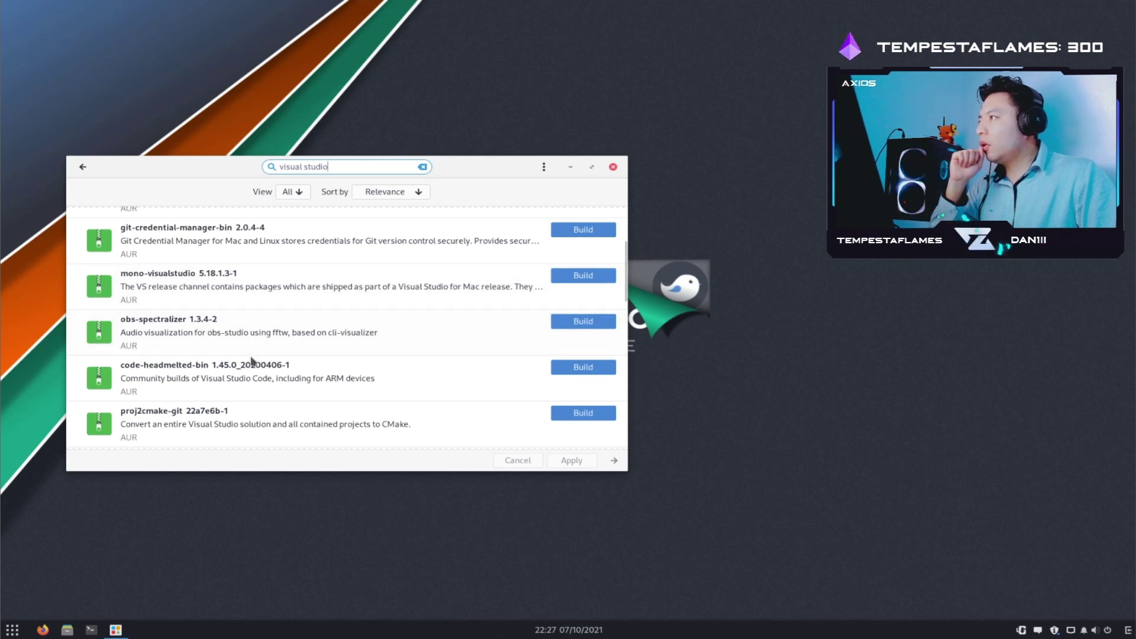
scroll(251, 361, up, 3)
scroll(251, 364, down, 4)
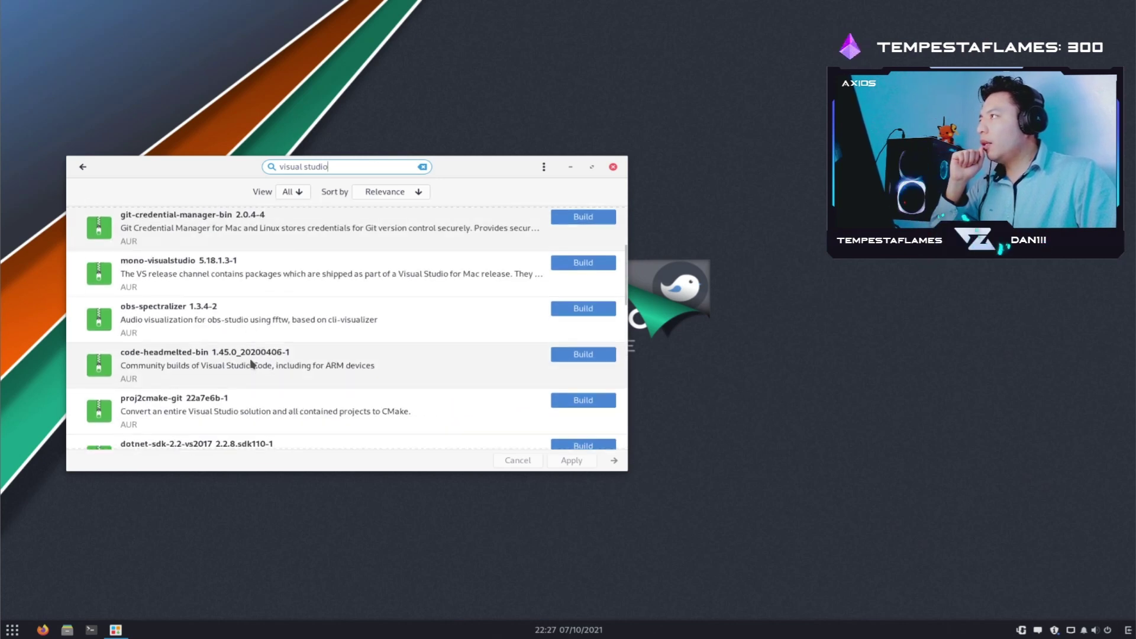
scroll(251, 362, down, 6)
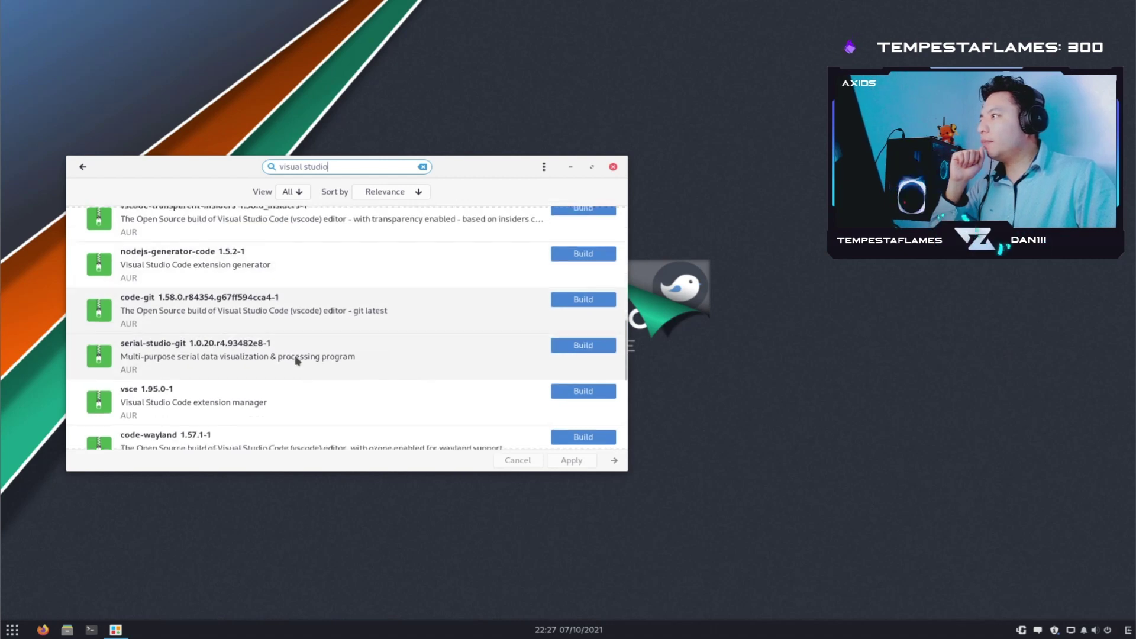
scroll(298, 361, down, 10)
scroll(299, 362, up, 4)
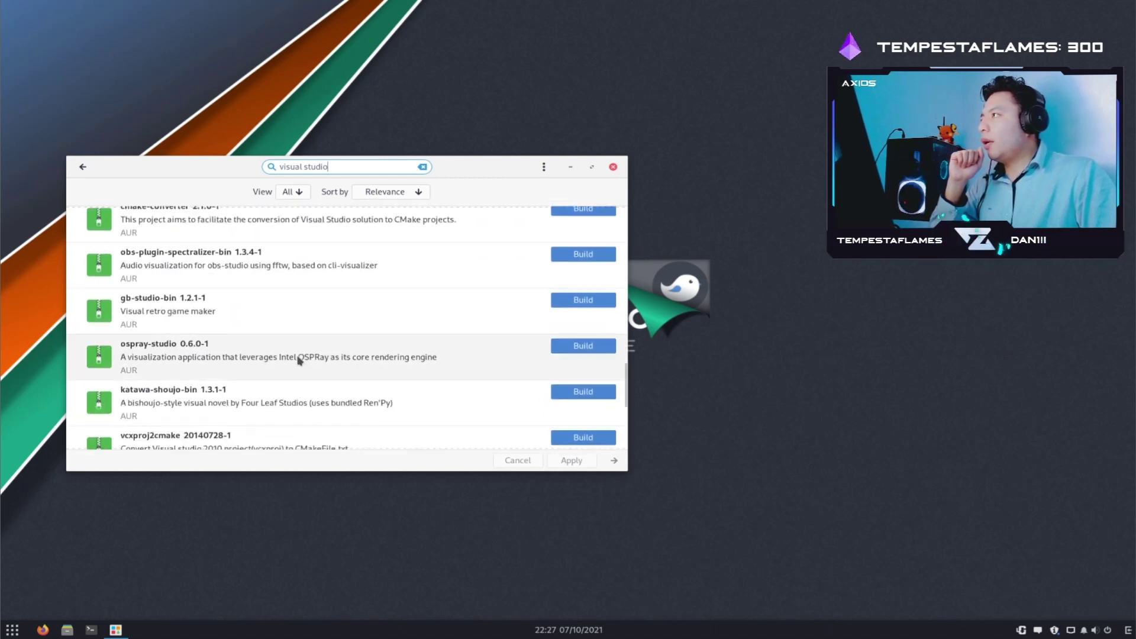
scroll(300, 360, down, 1)
scroll(306, 378, down, 3)
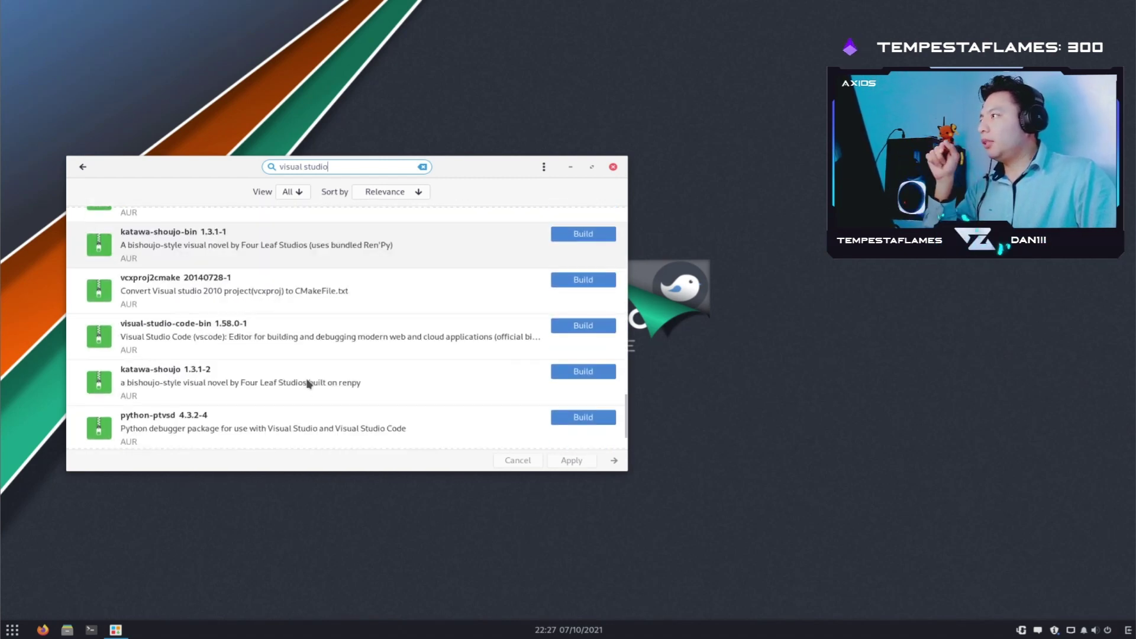
scroll(307, 382, down, 1)
scroll(307, 379, up, 6)
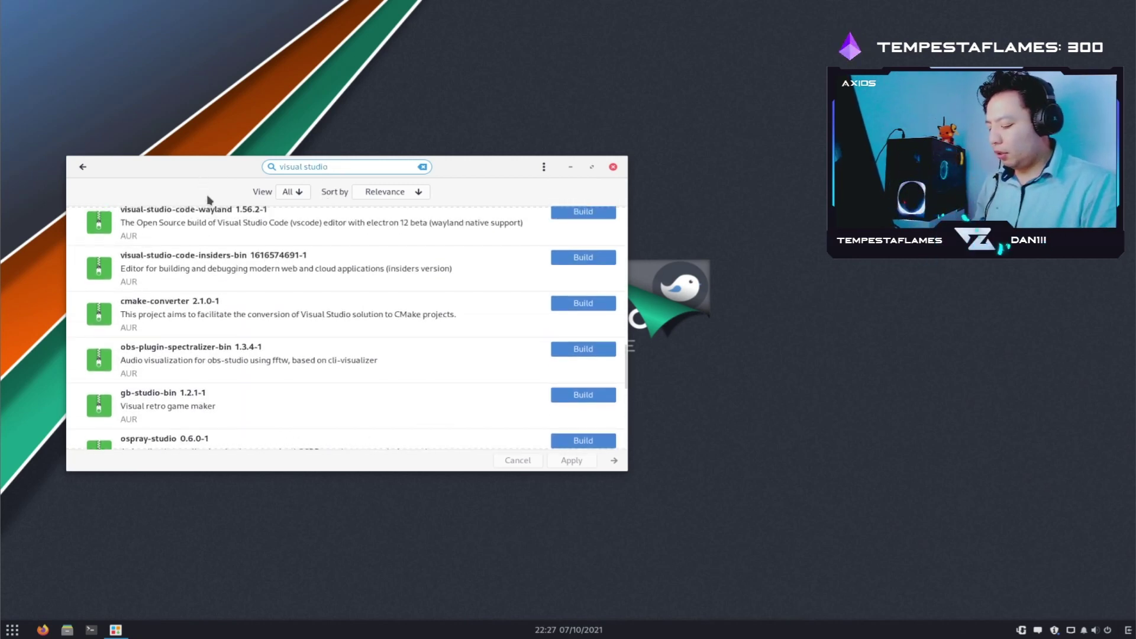
- Search the packages for "vscode" instead and look through the results
key(ctrl+a)
text(vscode)
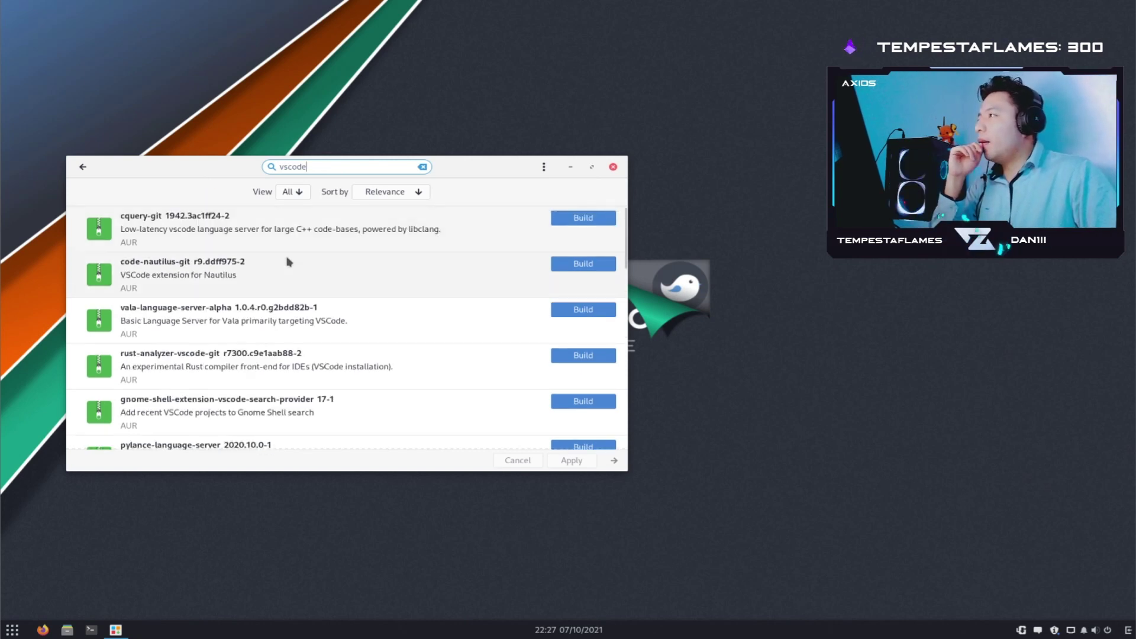
scroll(290, 274, down, 10)
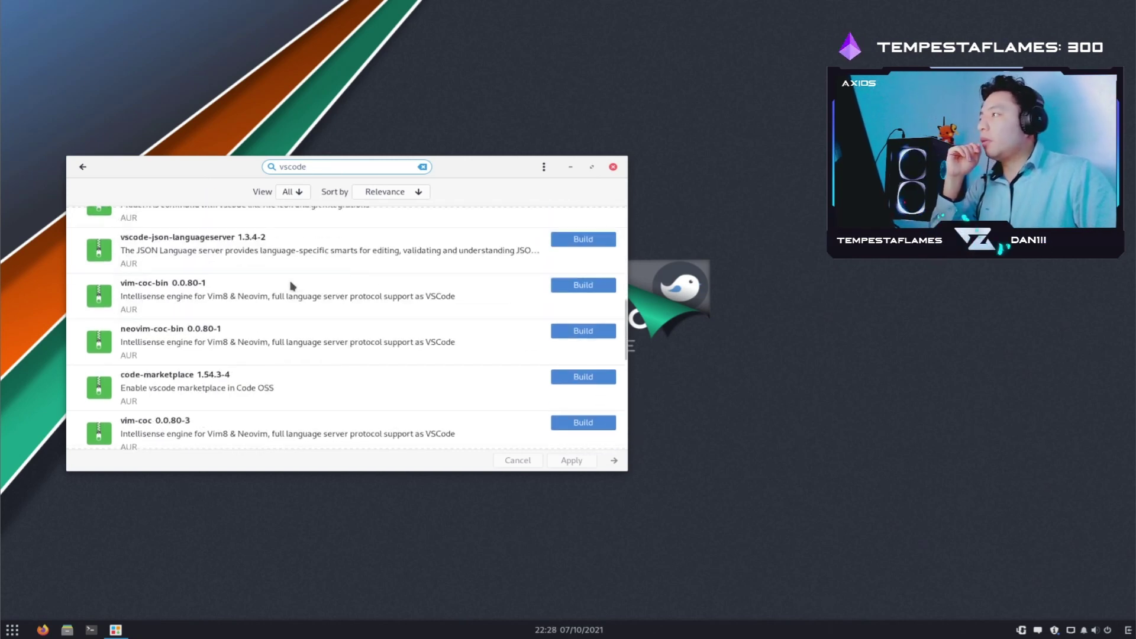
scroll(292, 284, down, 9)
scroll(292, 281, up, 3)
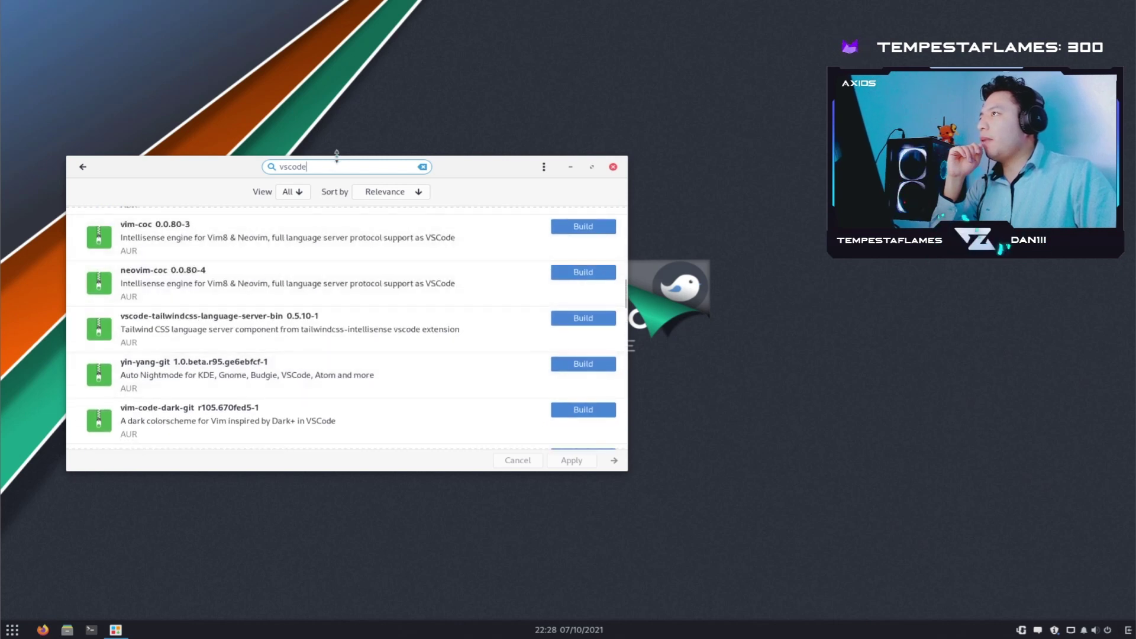
- Search for "visual studio" again and open the details of the visual-studio-code-bin package
key(ctrl+a)
text(visual s)
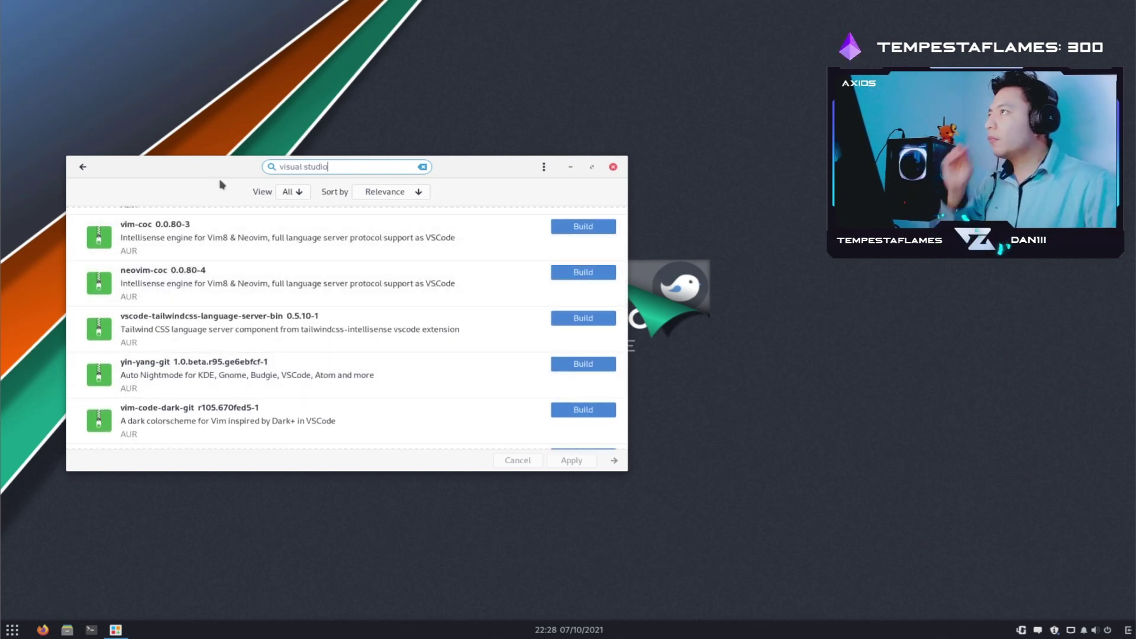
scroll(217, 327, down, 8)
scroll(217, 327, down, 11)
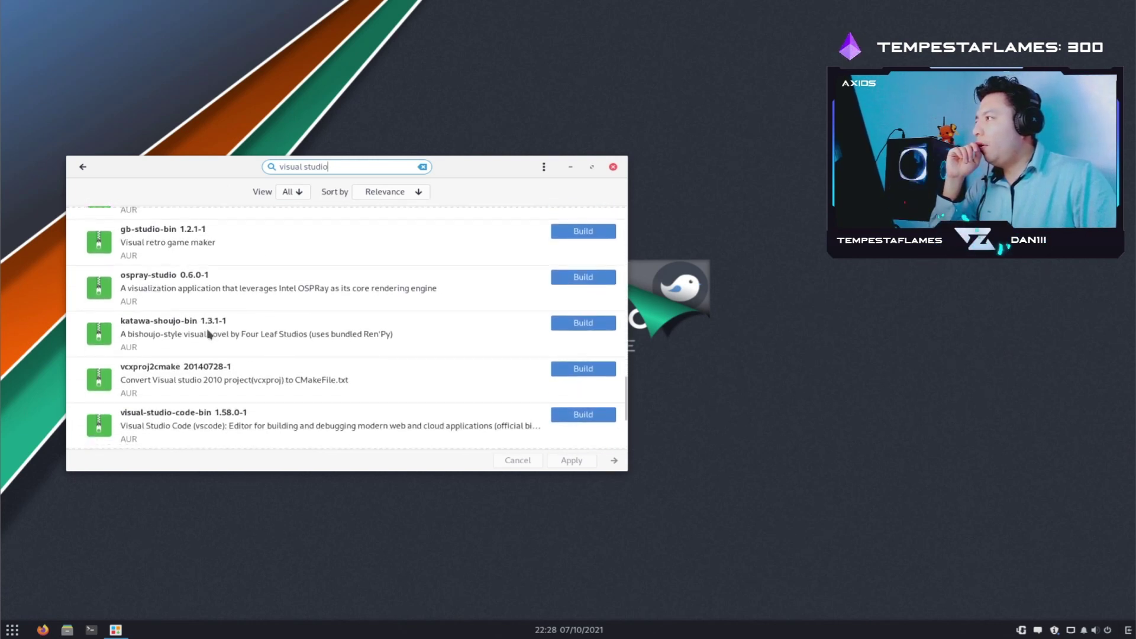
click(226, 423)
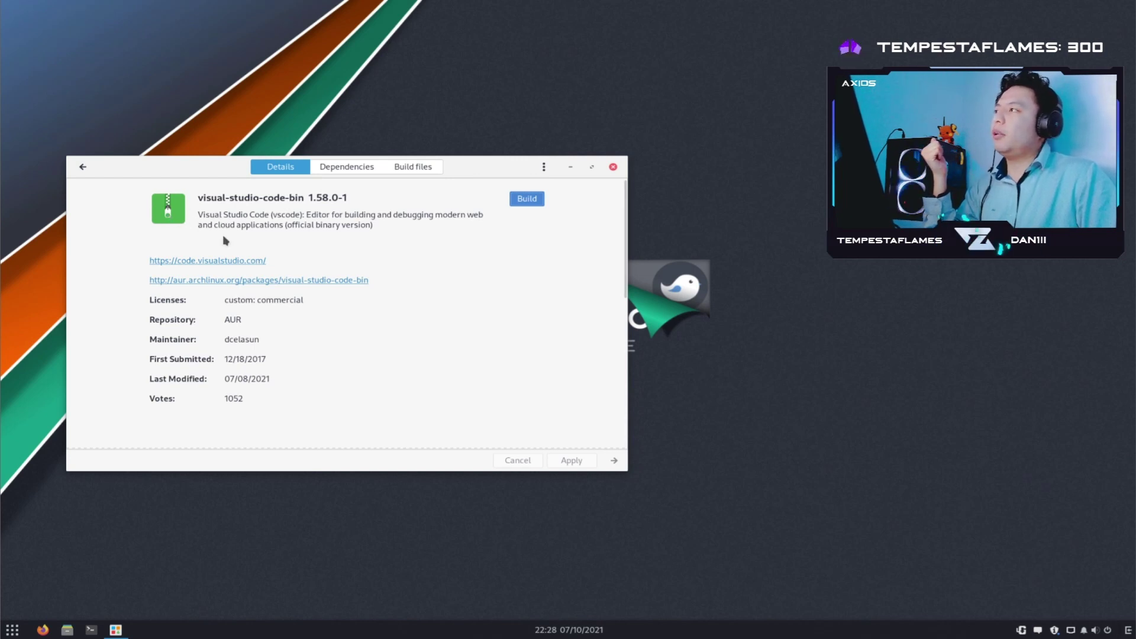
- Open the Visual Studio Code website and the AUR page linked in the package details, and look over the AUR page
click(232, 261)
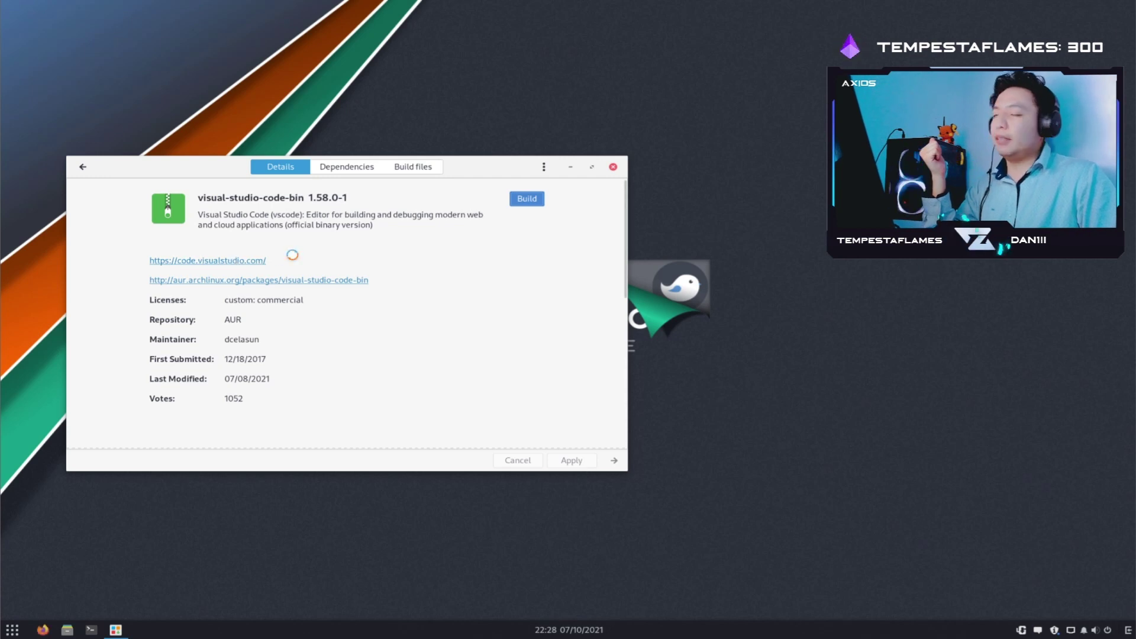
click(188, 282)
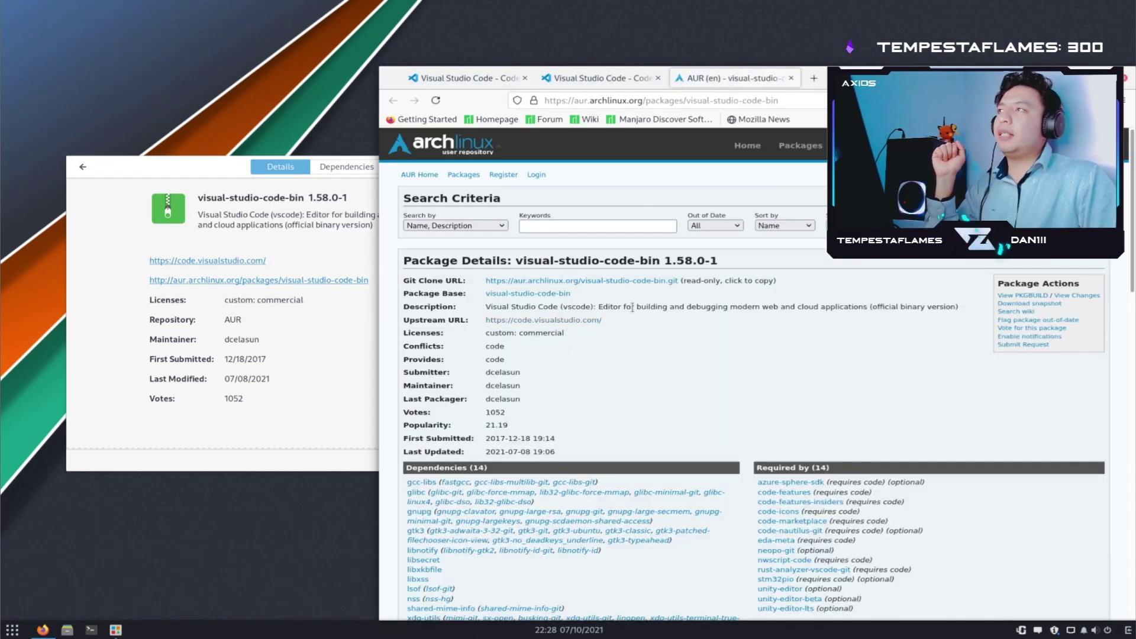
scroll(666, 369, down, 3)
scroll(657, 364, up, 3)
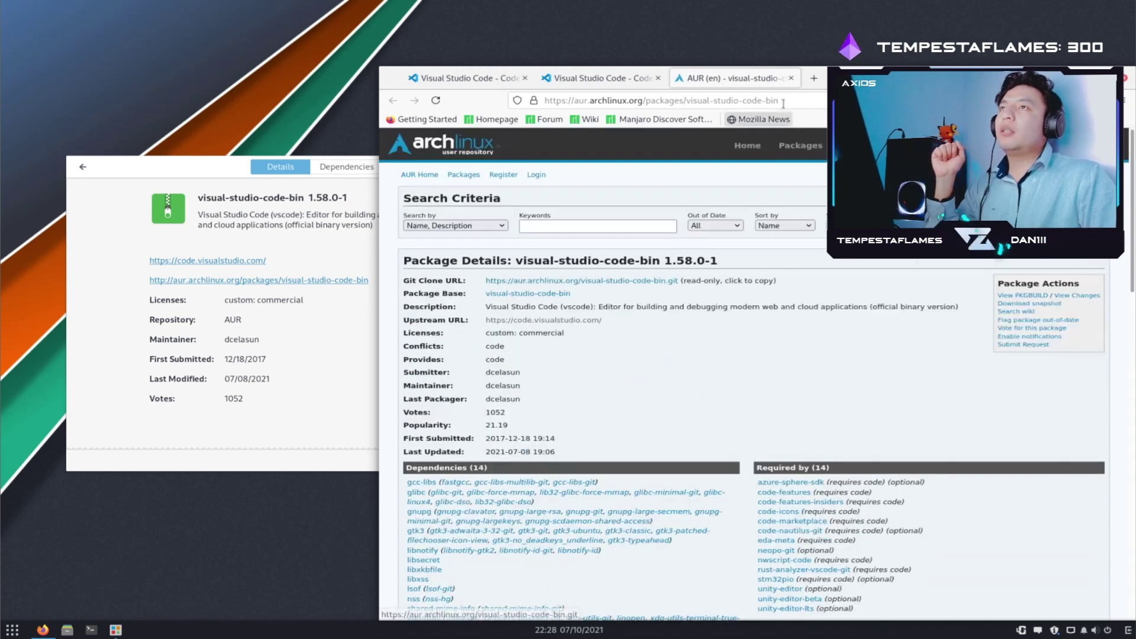
- Close the AUR page tab, the software manager window, and the browser with its remaining Visual Studio Code tabs
click(791, 79)
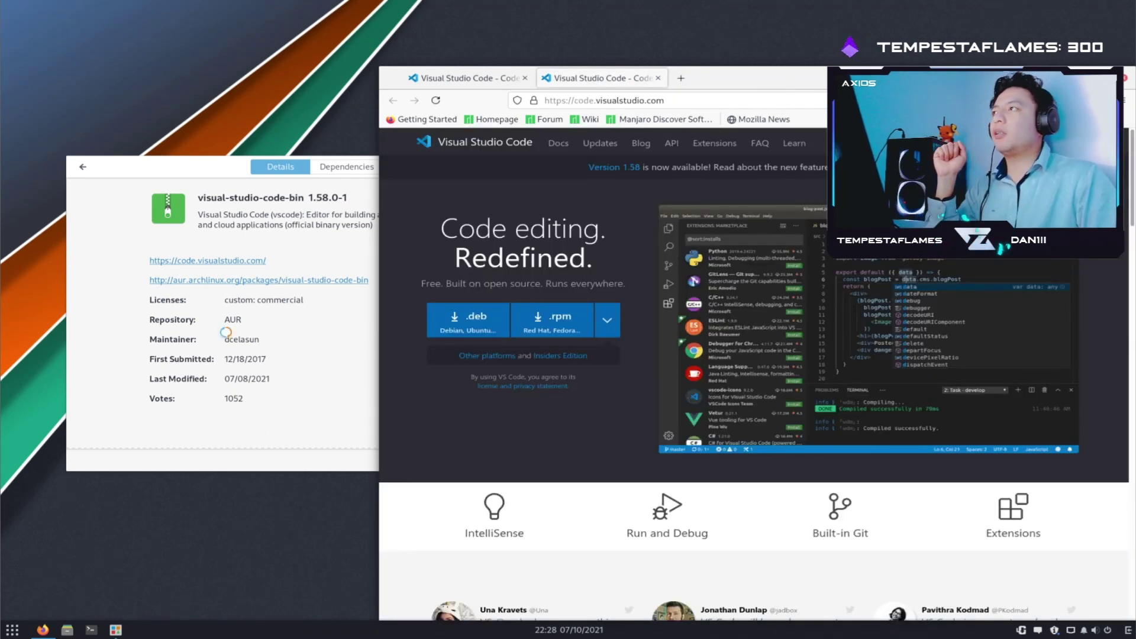
click(308, 417)
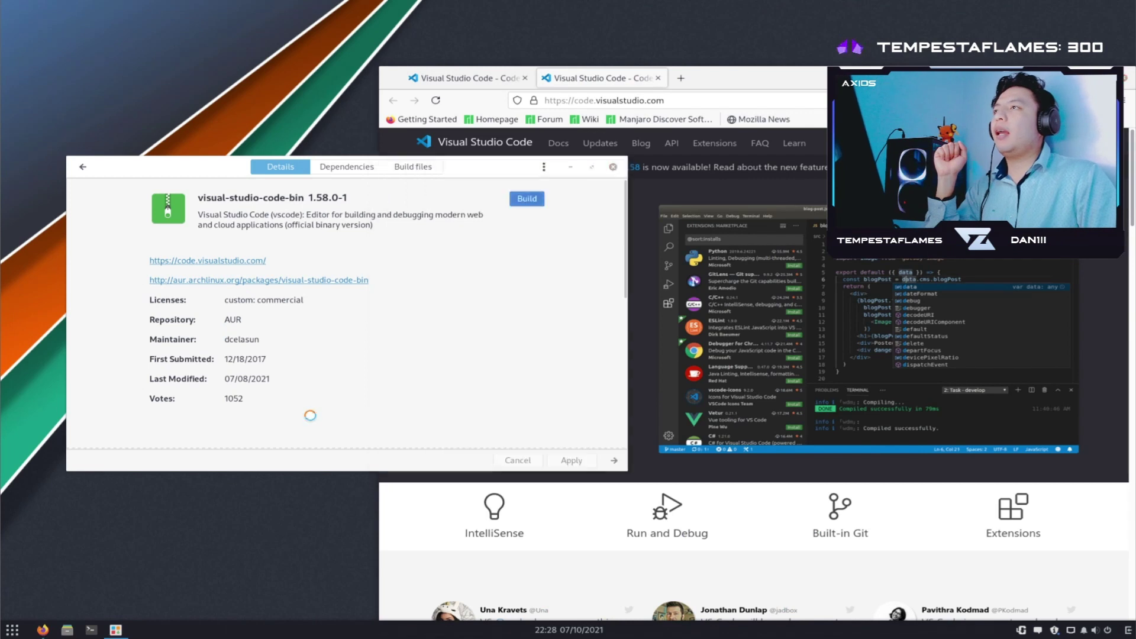
click(612, 168)
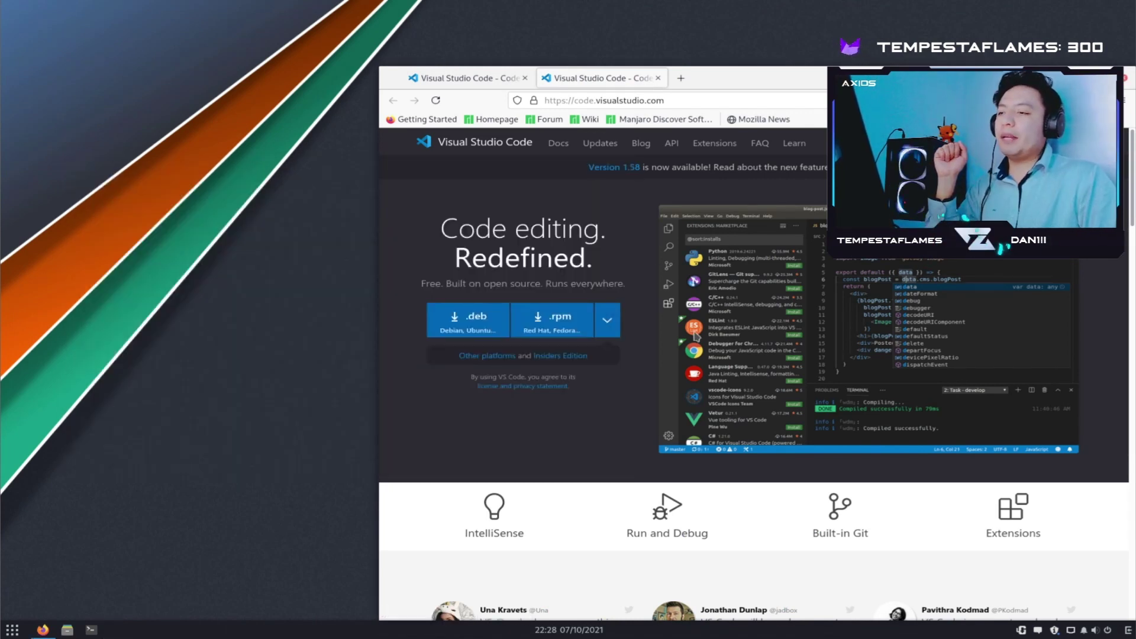
click(658, 77)
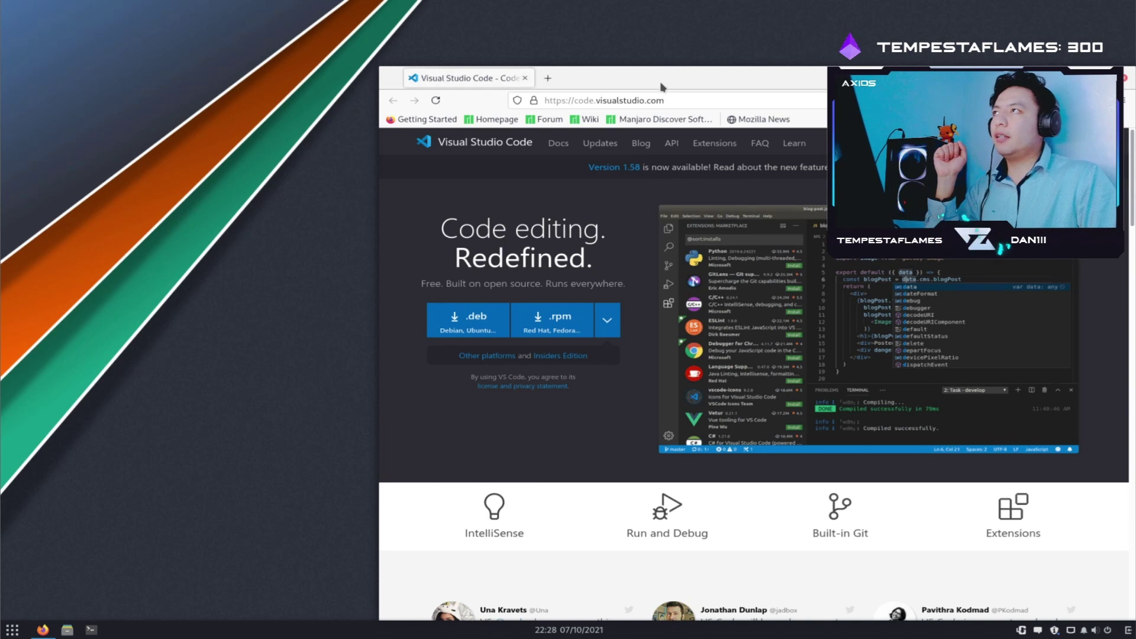
click(1127, 79)
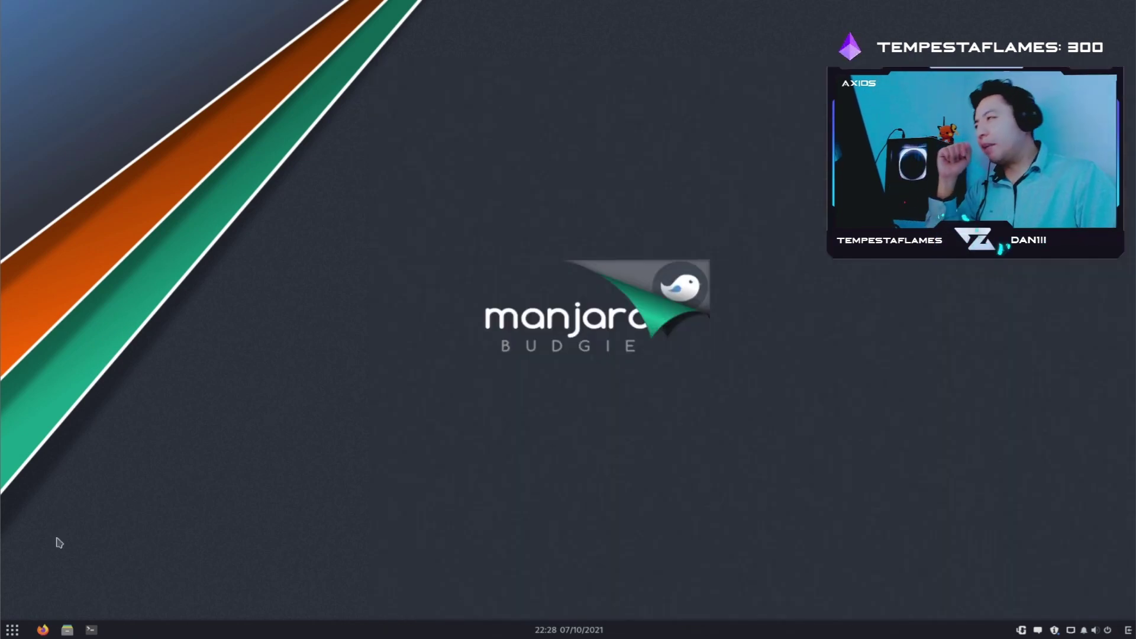
- Open the desktop's applications menu showing all categories
click(13, 629)
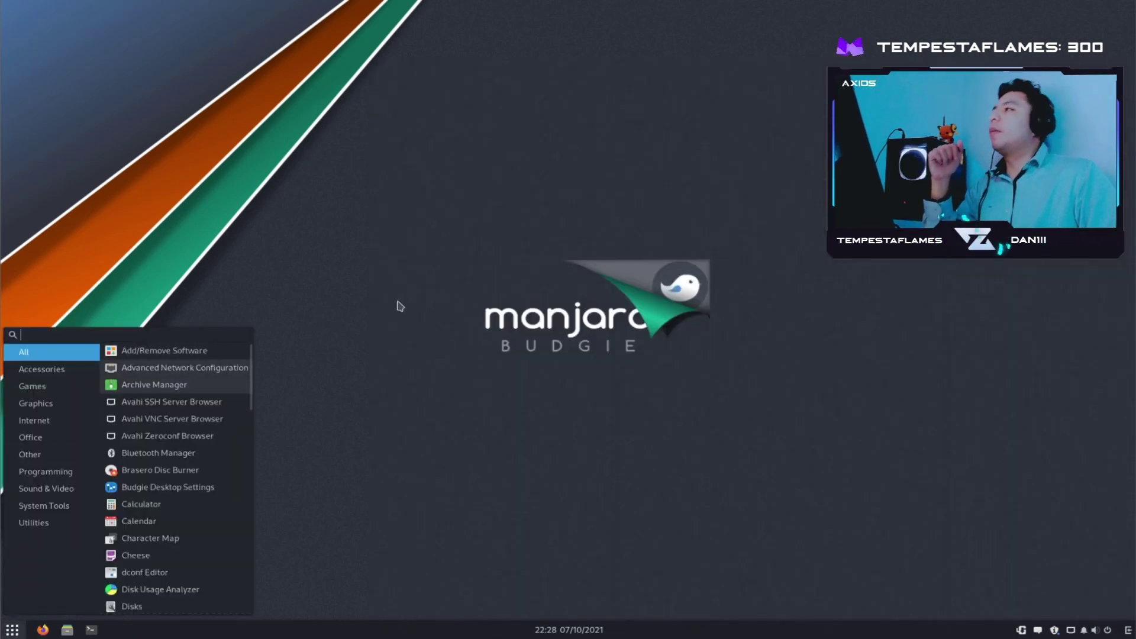